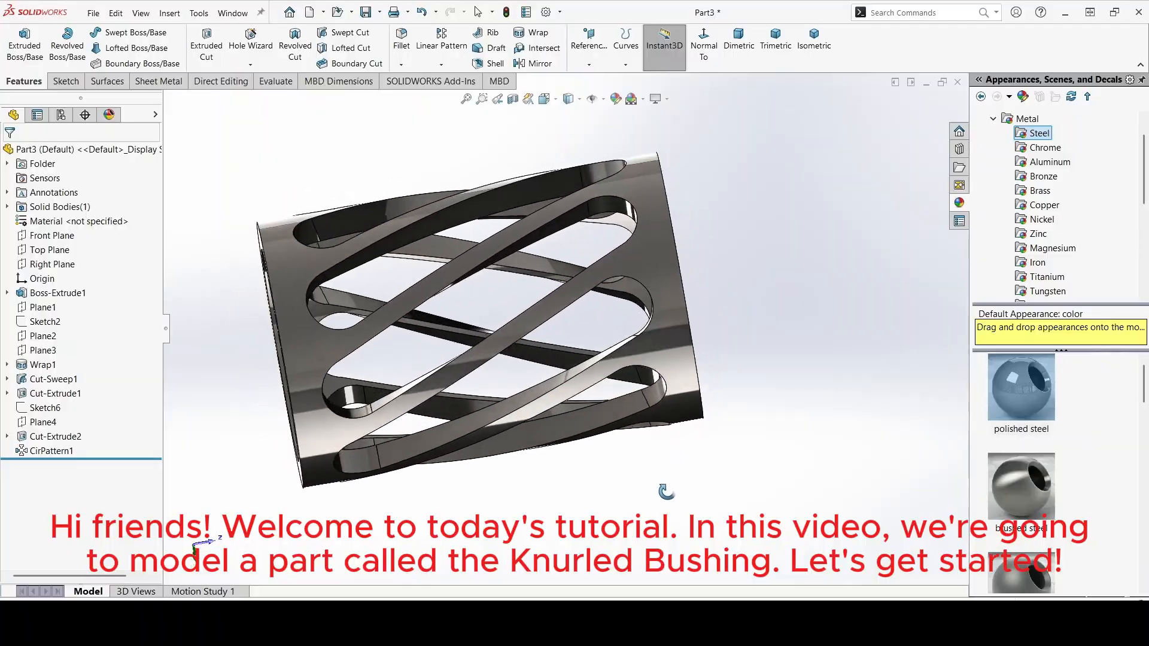
Examine the finished bushing model and the views and dimensions in its 2D drawing.
middle_click_drag(666, 492, 629, 532)
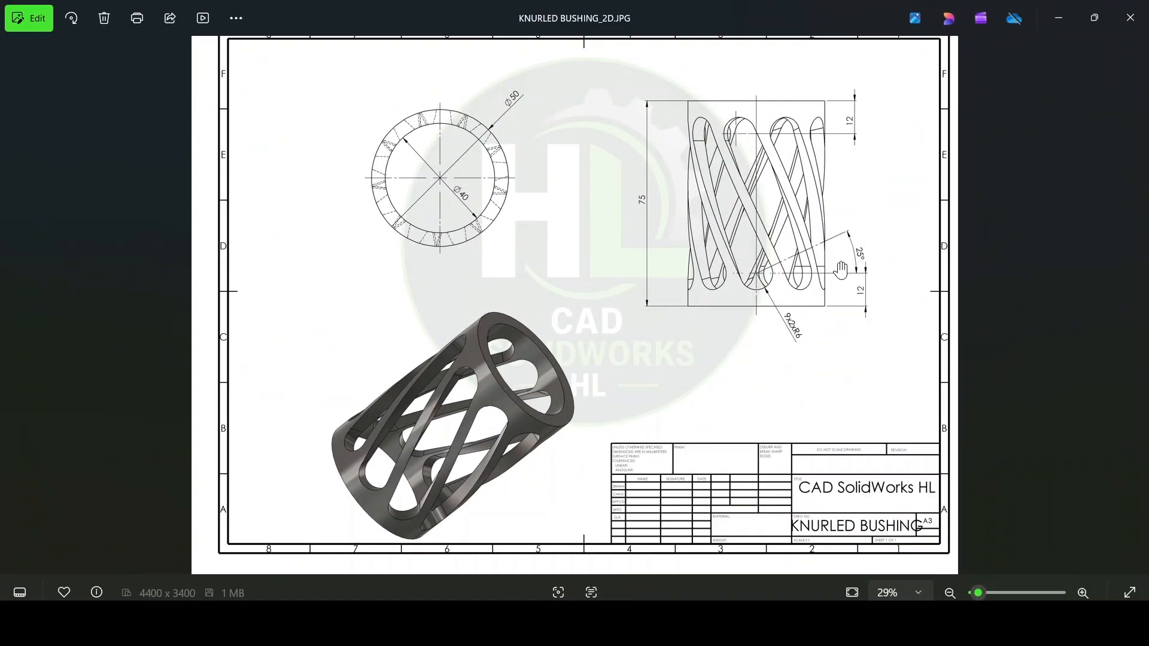
scroll(687, 340, "up", 3)
scroll(687, 340, "up", 3)
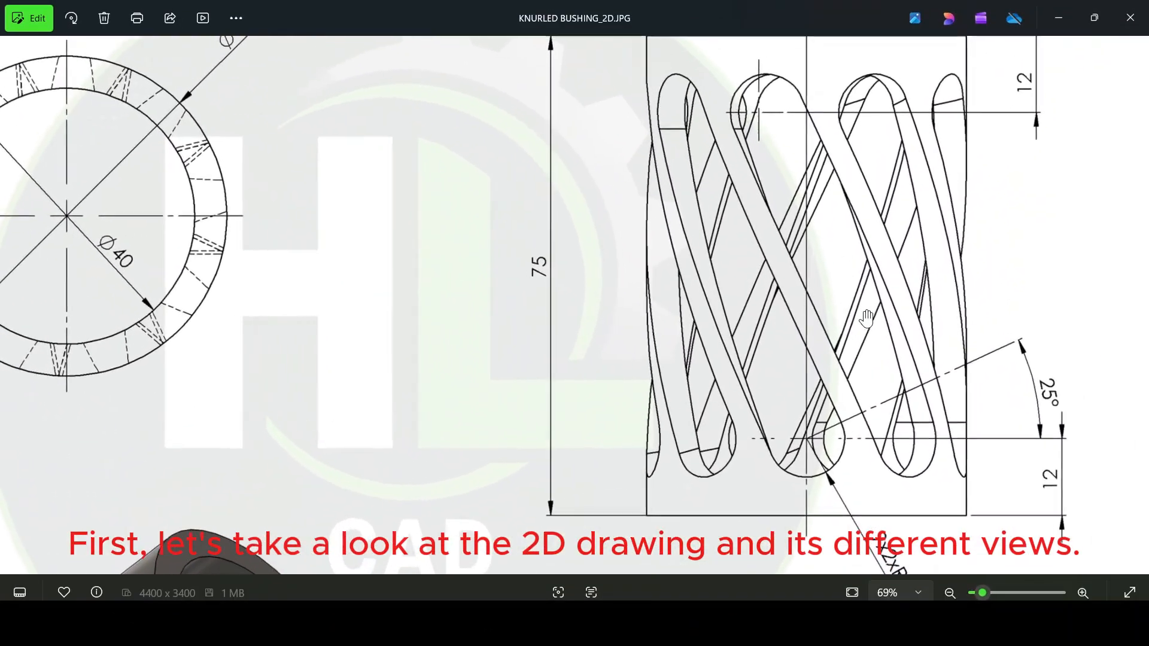
left_click_drag(540, 292, 701, 372)
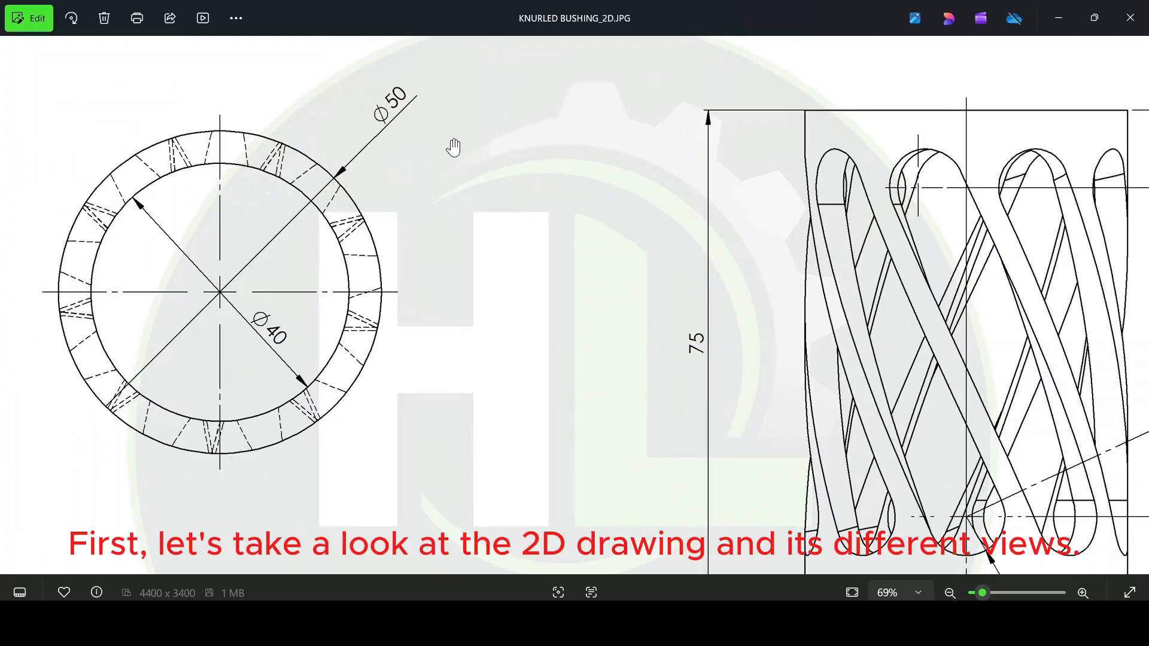
left_click_drag(610, 421, 385, 318)
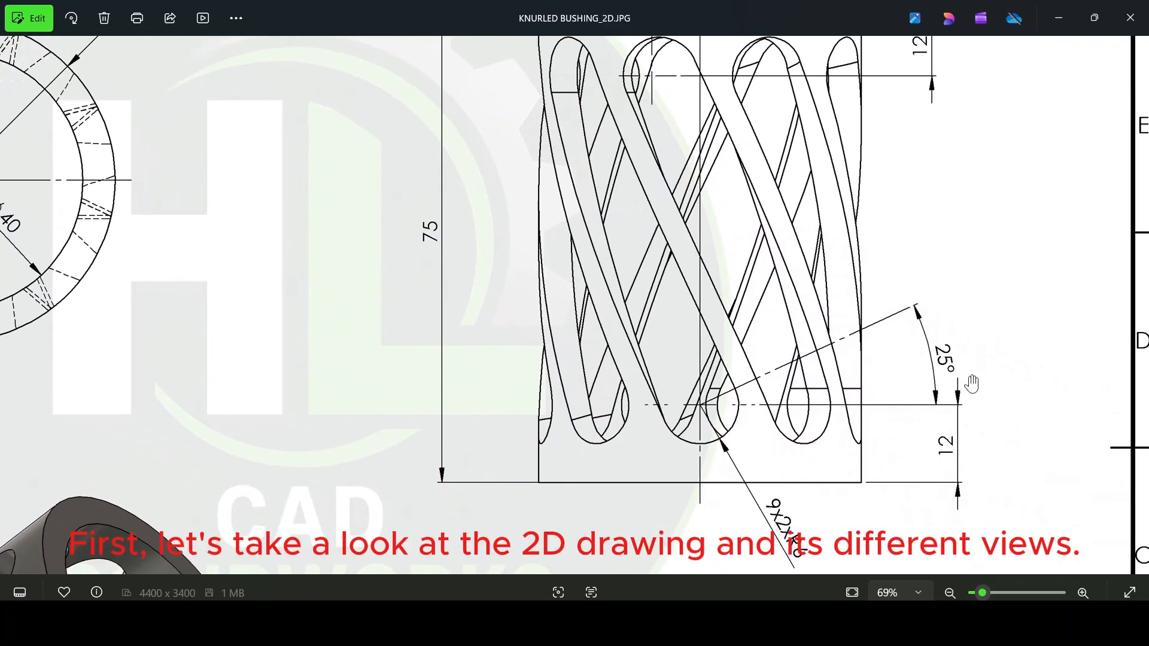
mouse_move(954, 332)
left_mouse_down()
mouse_move(949, 317)
mouse_move(950, 379)
mouse_move(943, 297)
mouse_move(864, 340)
left_mouse_up()
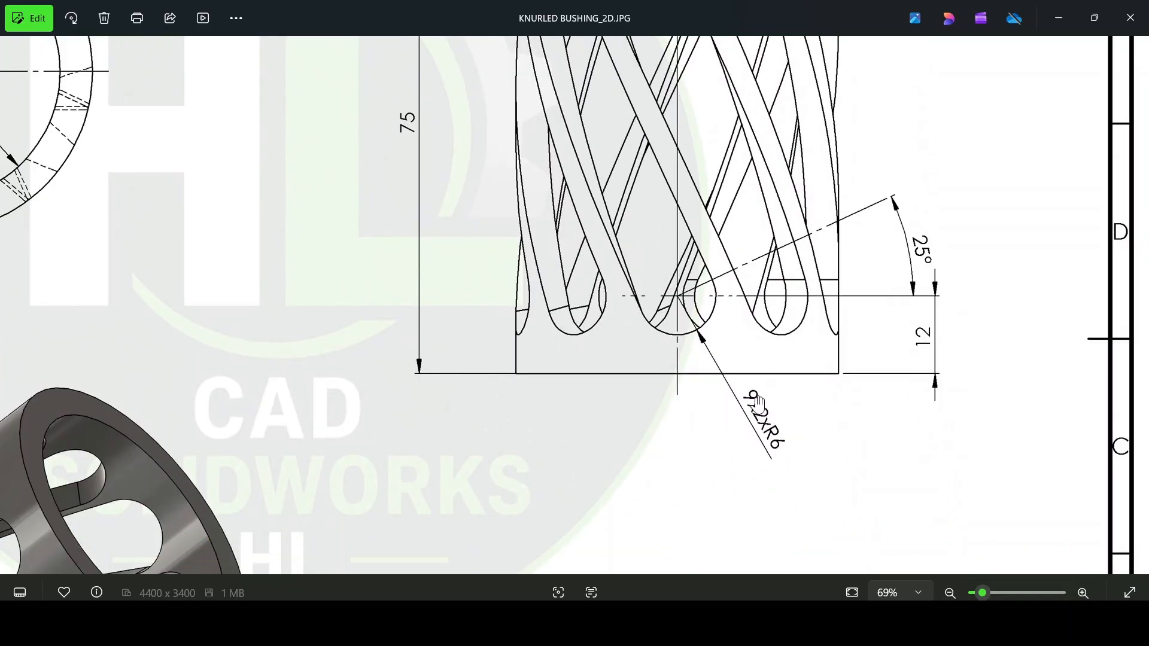
scroll(755, 407, "down", 5)
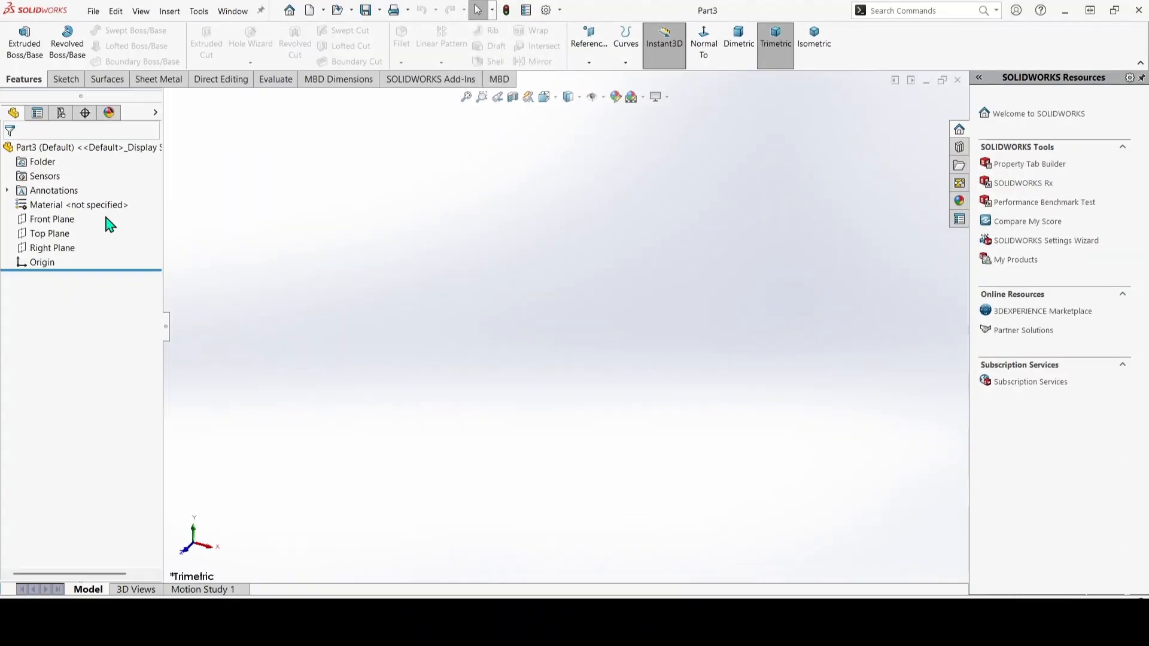
Sketch two concentric circles centred on the origin on the Front Plane, about 95 mm and 68 mm in diameter.
left_click(53, 221)
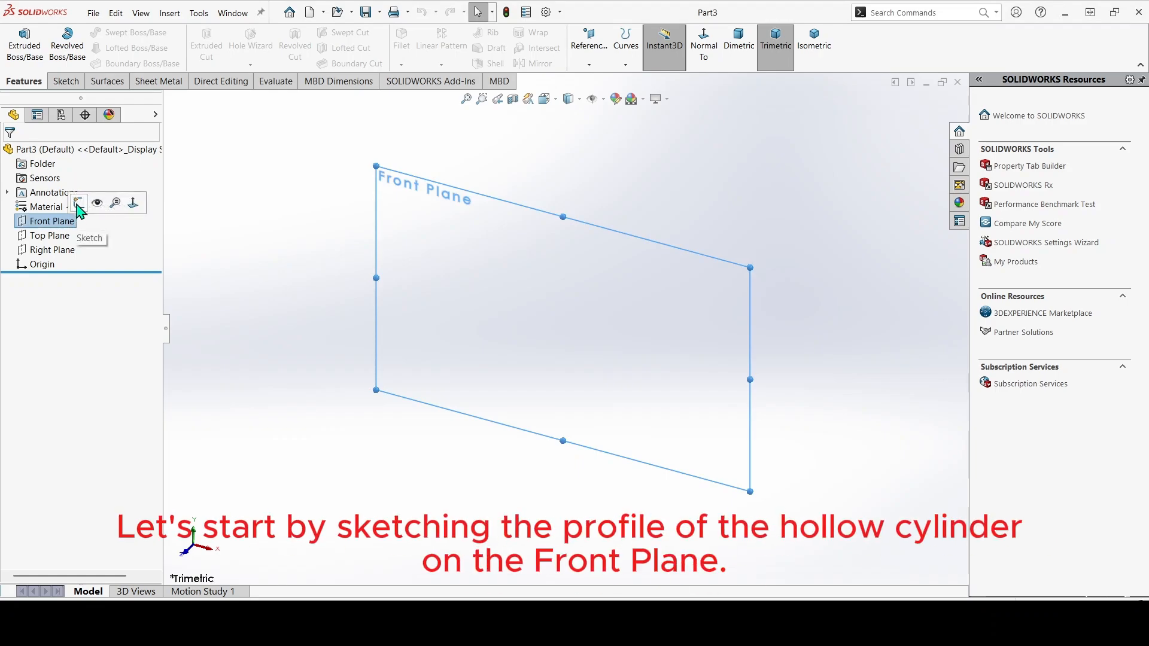
left_click(80, 200)
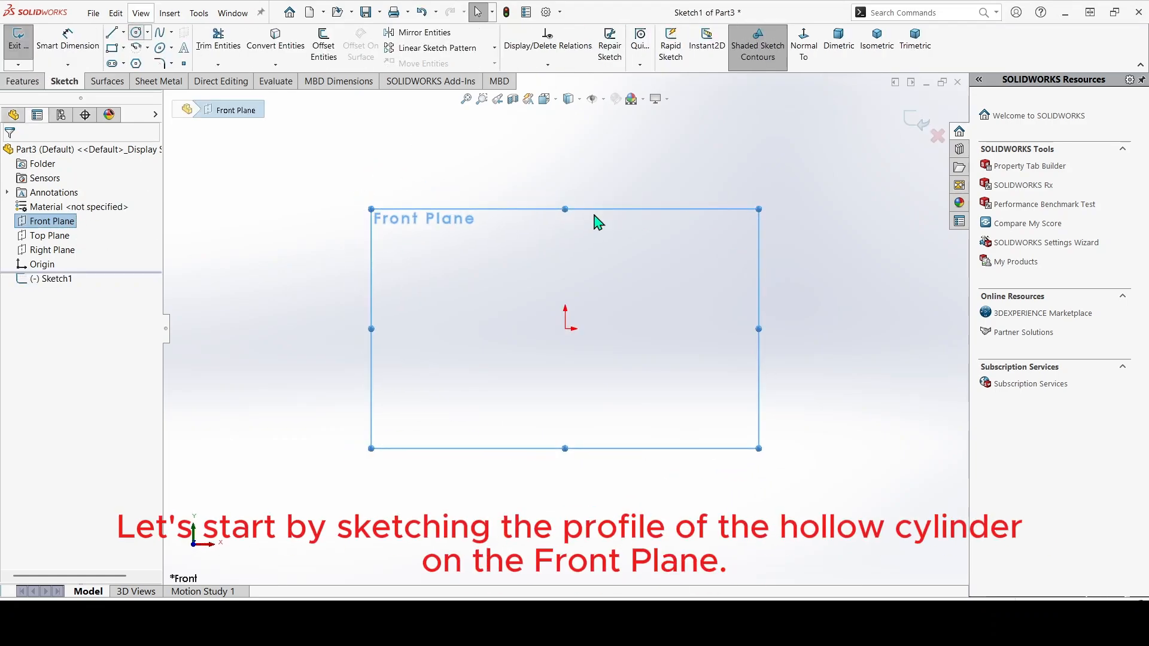
left_click(565, 328)
left_click(642, 261)
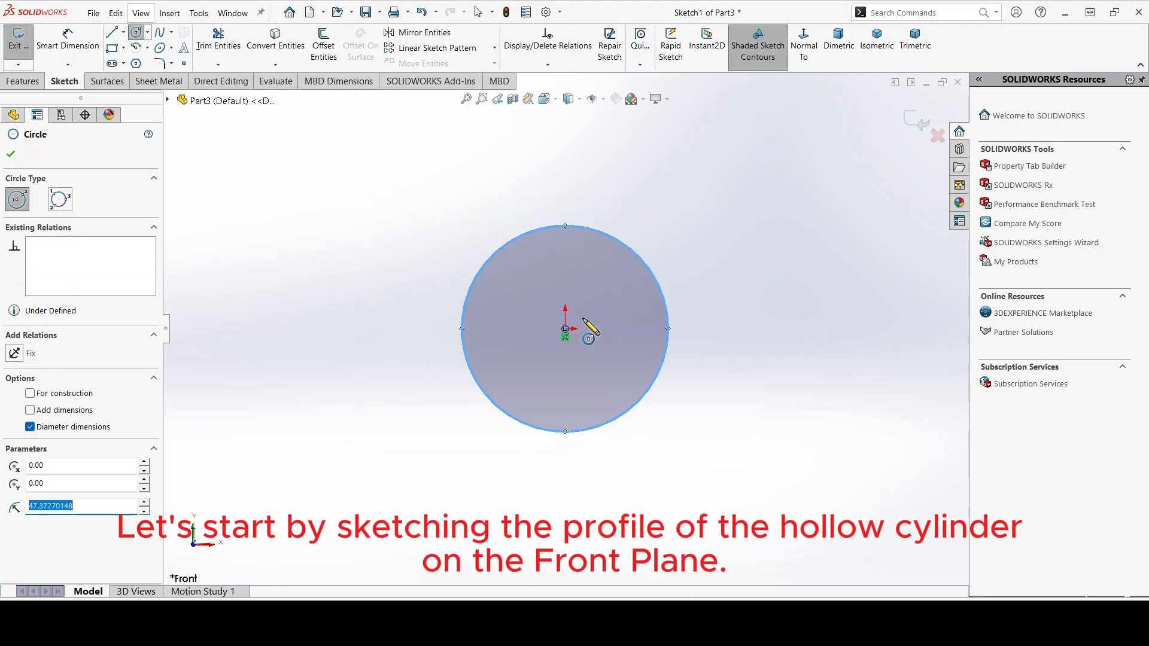
left_click(566, 329)
left_click(629, 286)
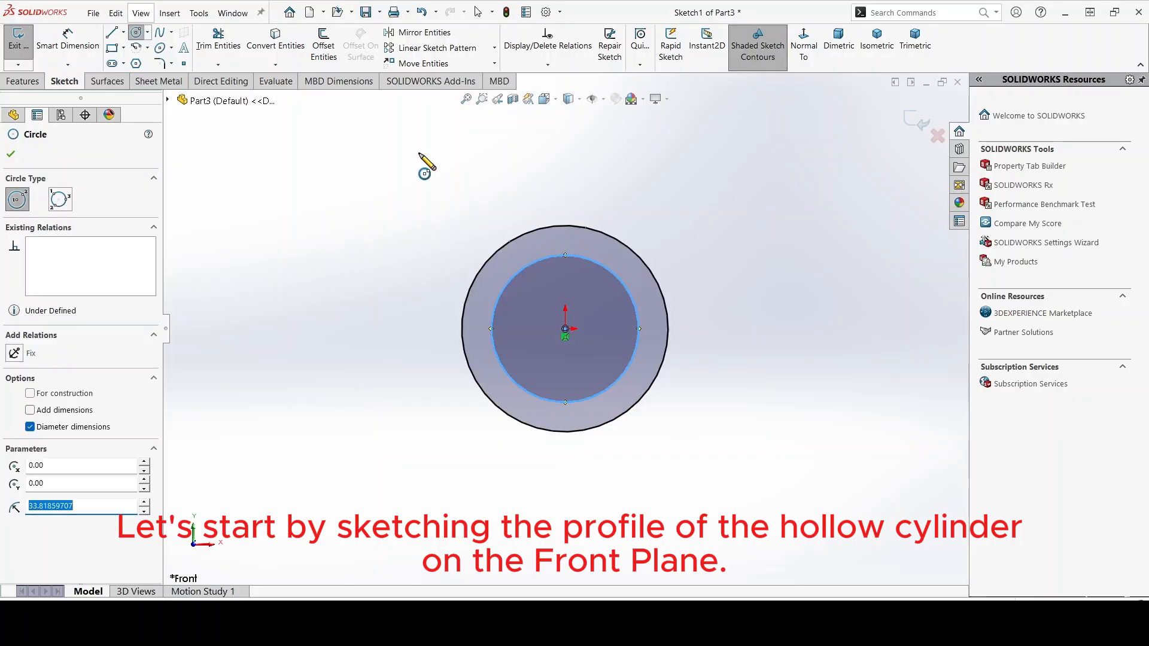
Dimension the outer circle's diameter to 50 mm and the inner circle's diameter to 40 mm.
left_click(68, 38)
left_click(666, 311)
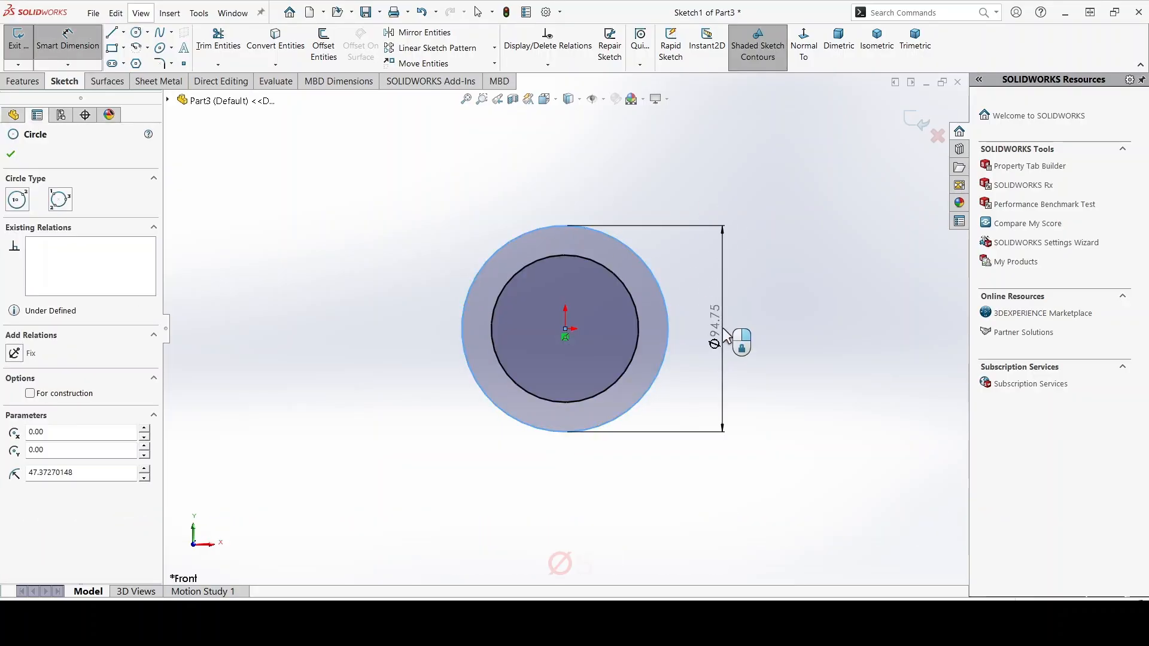
left_click(726, 336)
type("50")
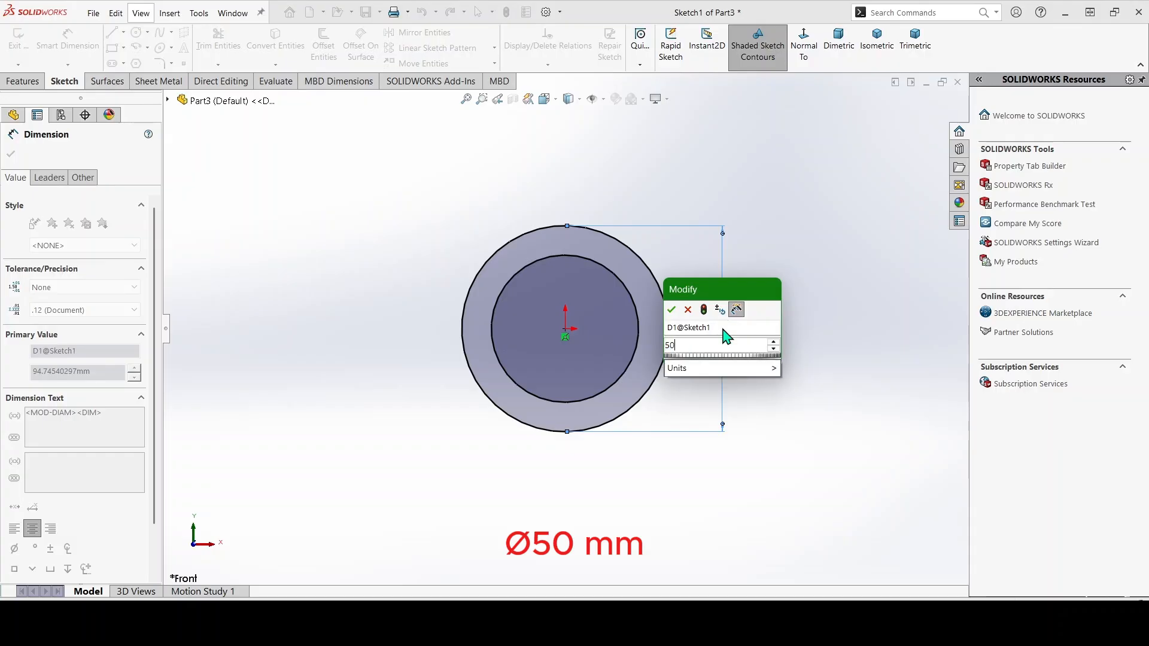
key("Return")
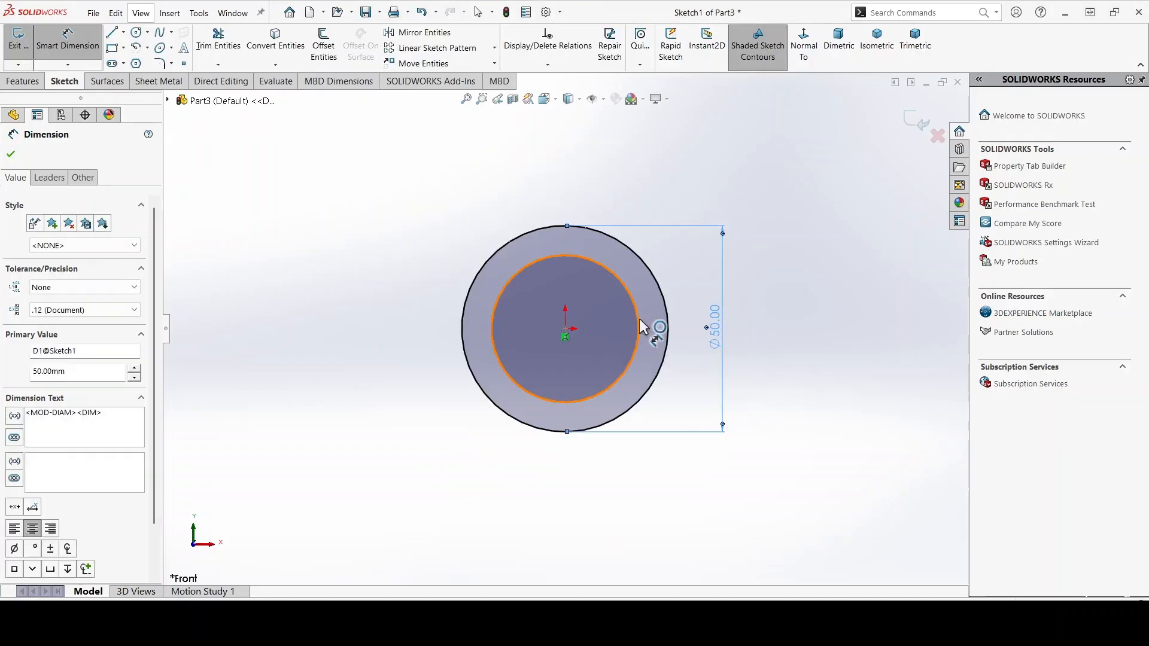
left_click(639, 319)
left_click(708, 328)
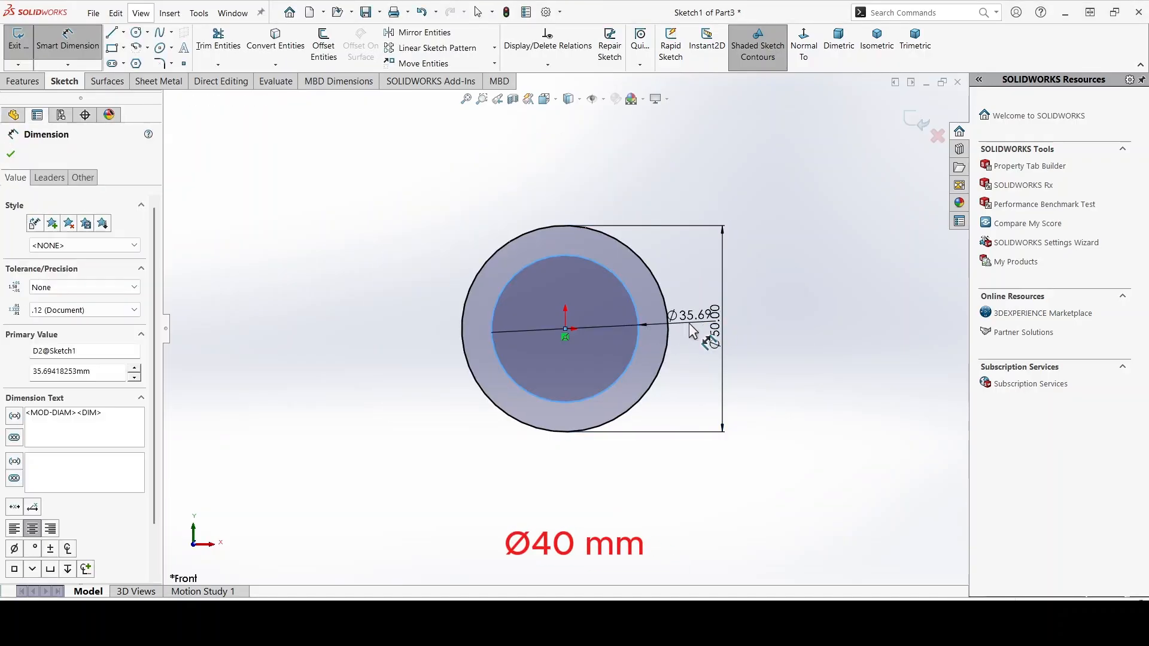
type("40")
key("Return")
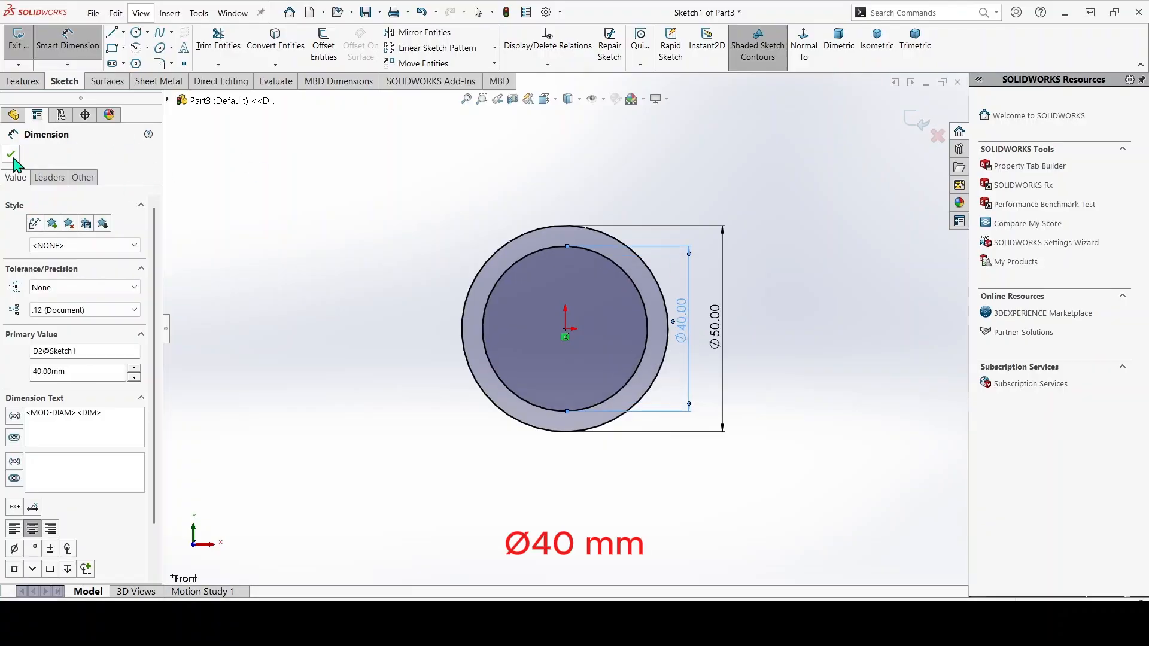
Extrude the ring profile as a boss to a blind depth of 75 mm.
left_click(30, 82)
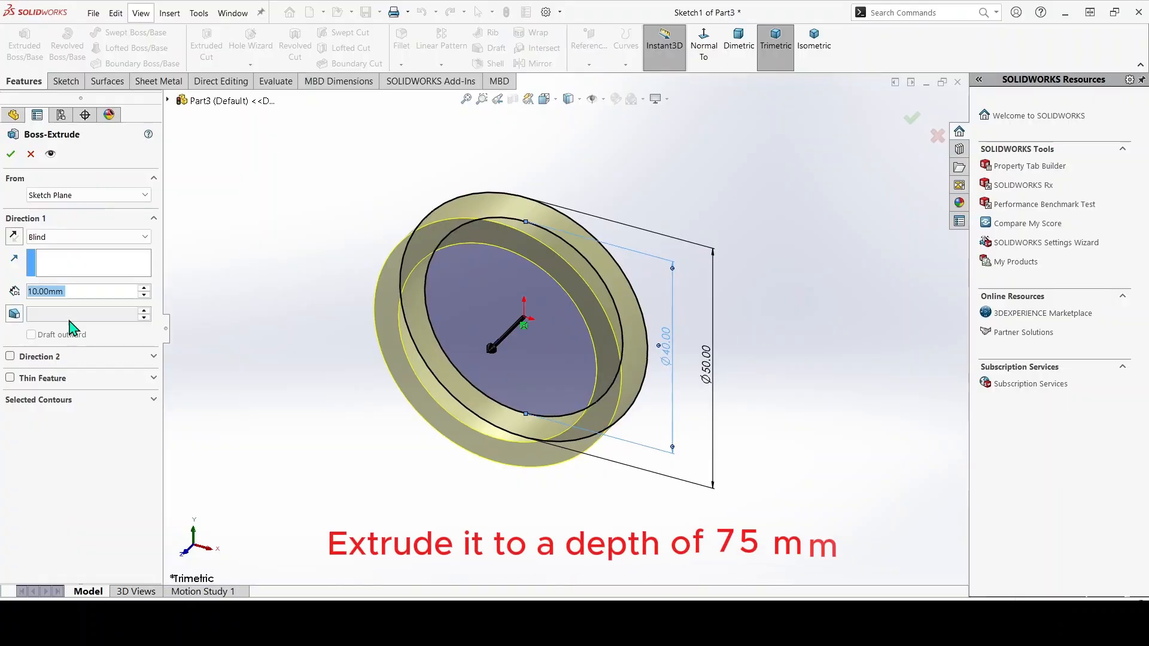
type("75")
key("Return")
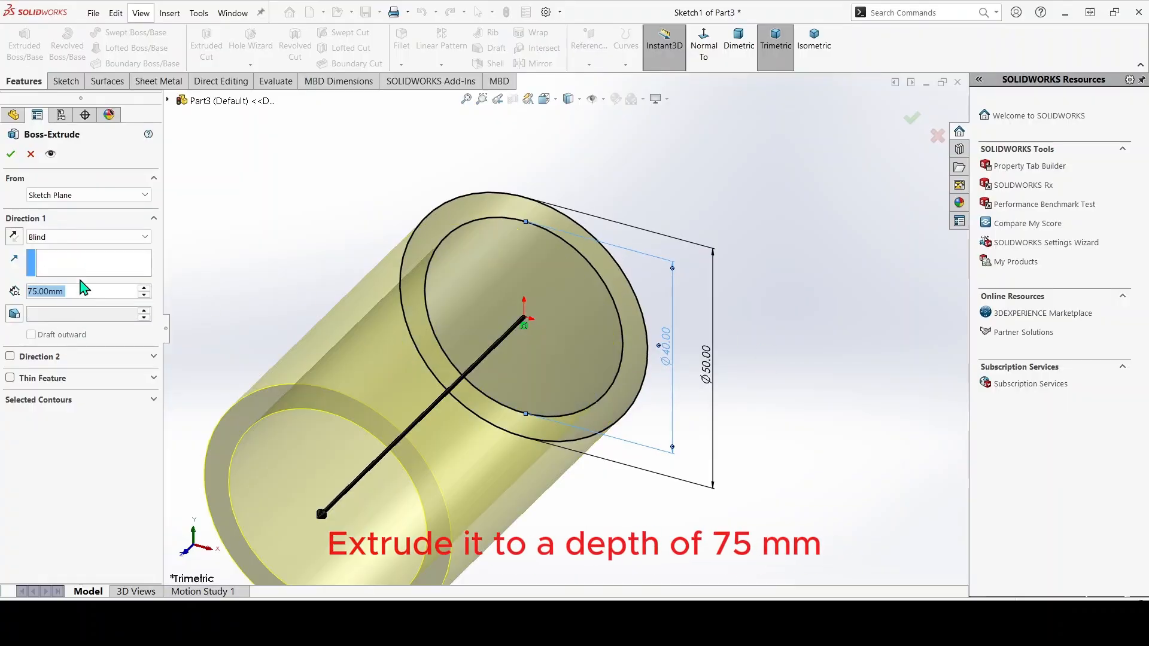
left_click(10, 155)
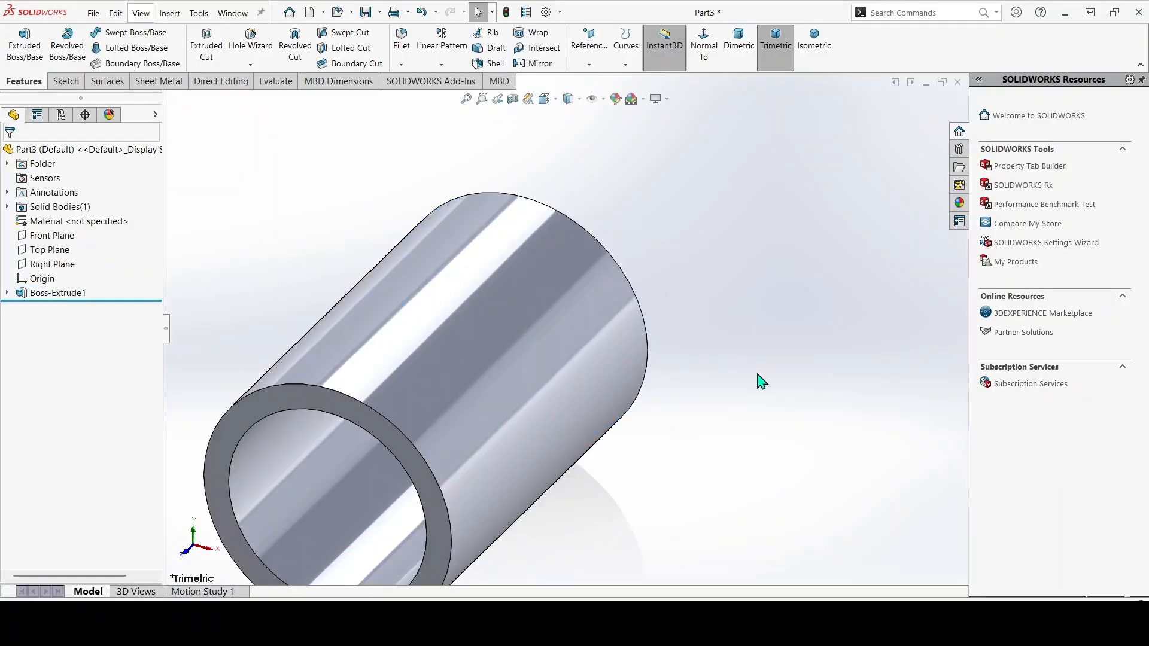
Create a reference plane offset 63 mm from the Front Plane, along the cylinder's length.
key("f")
middle_click_drag(706, 410, 834, 349)
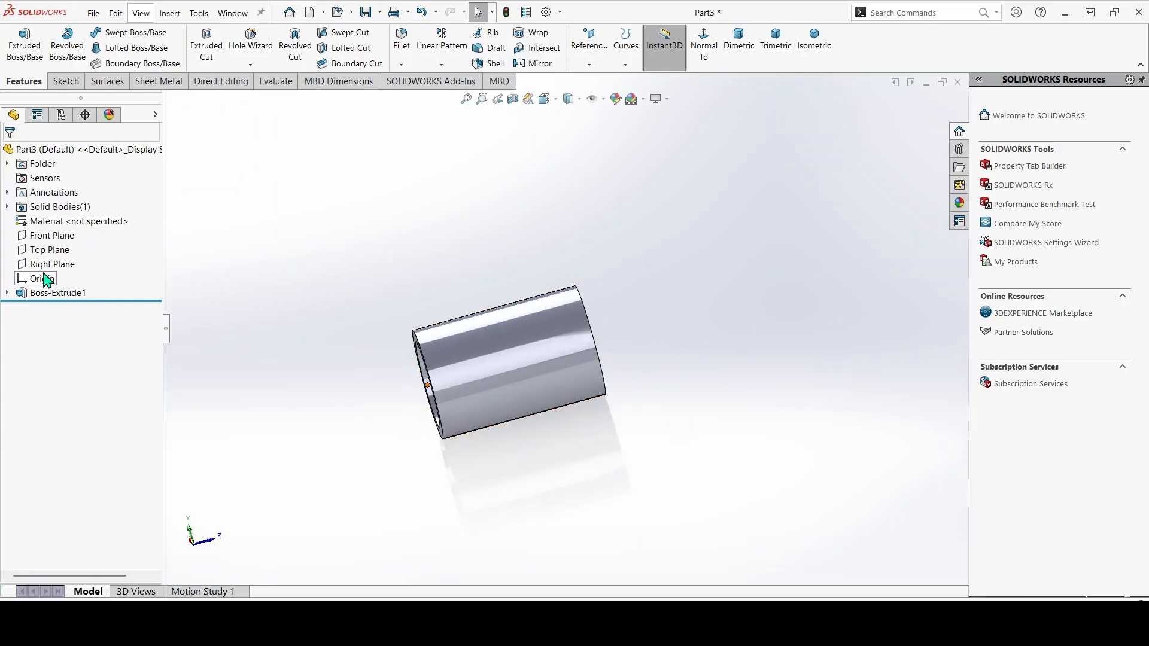
left_click(52, 236)
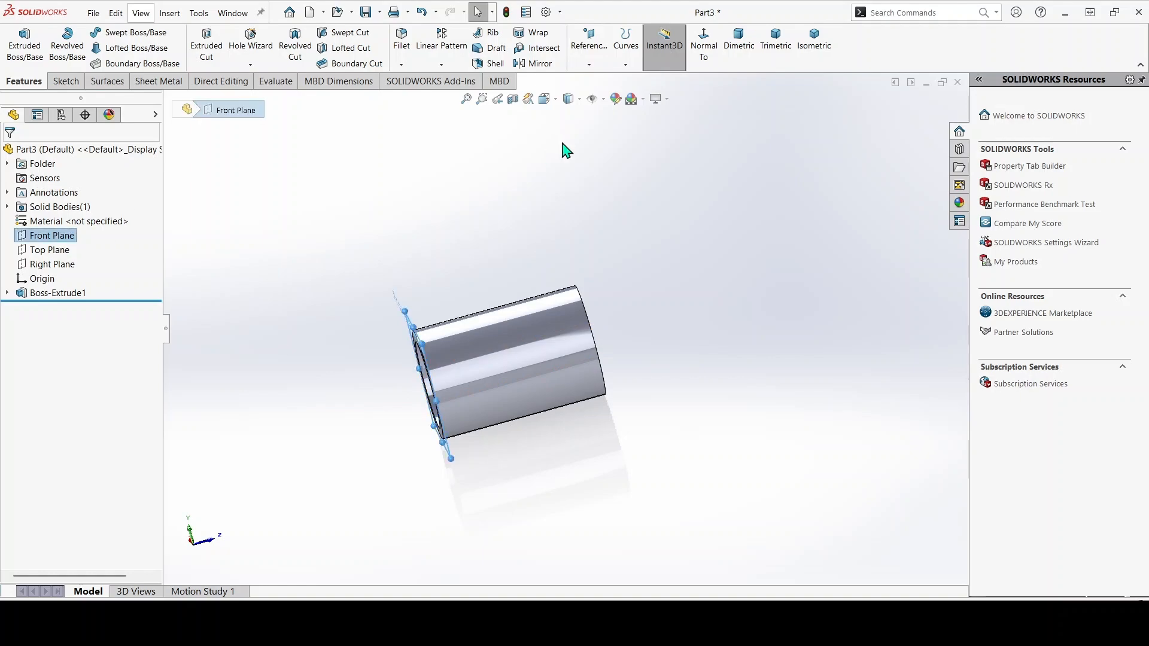
left_click(589, 65)
left_click(596, 81)
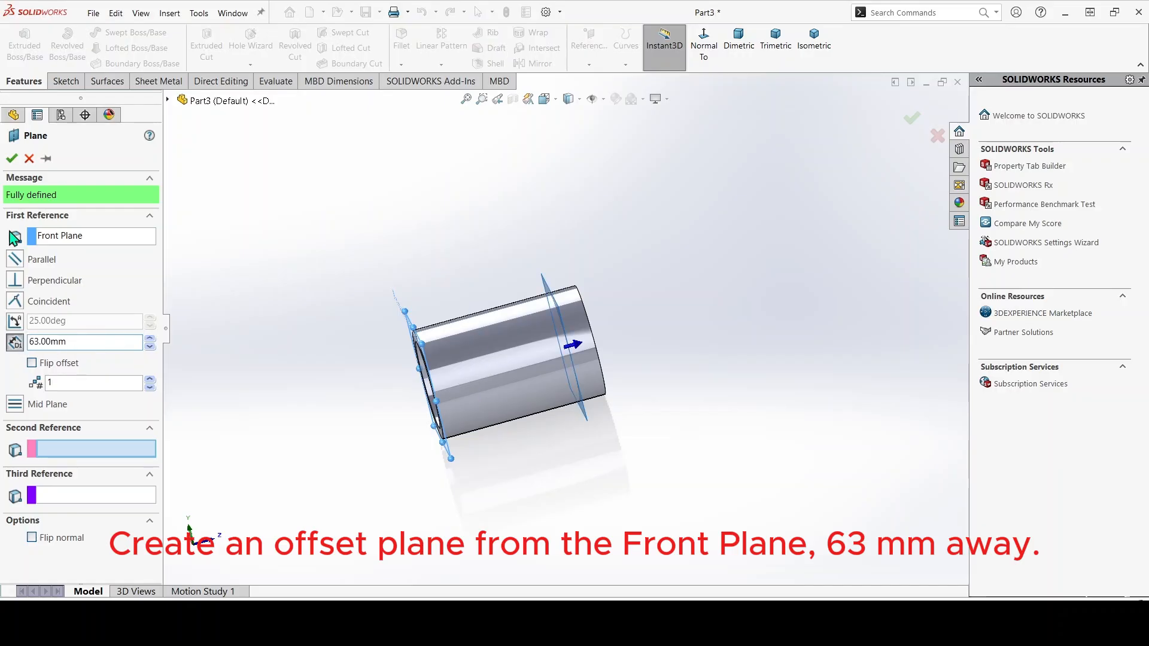
key("Return")
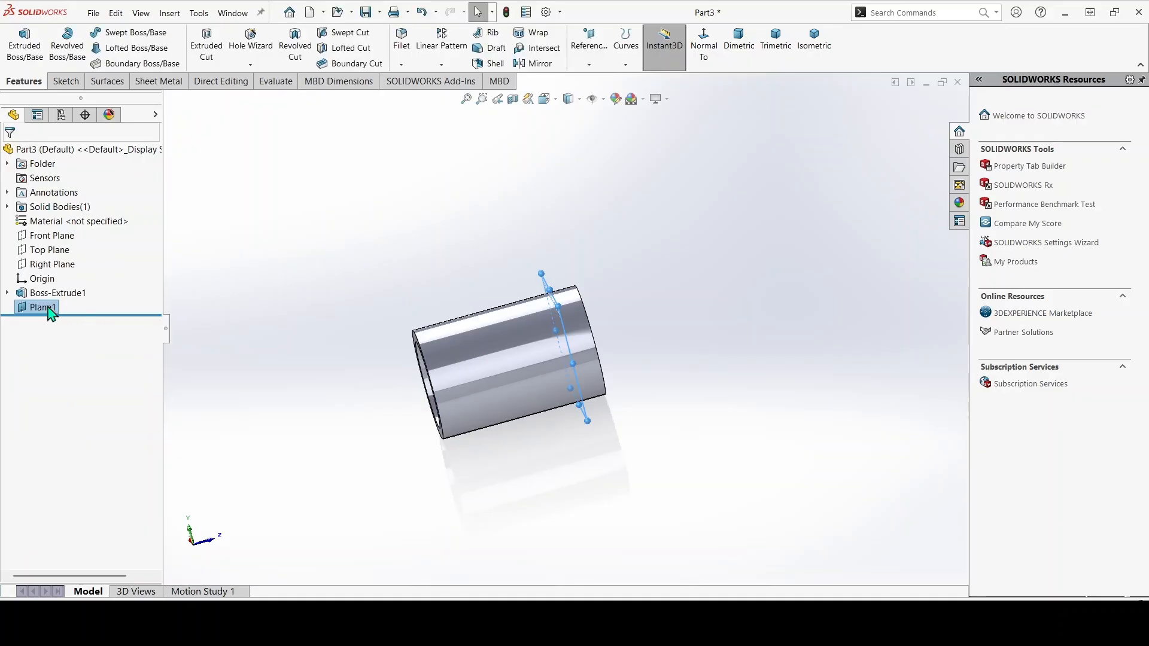
Sketch a vertical centerline on the offset plane from the origin to the cylinder's outer edge, and close the sketch.
right_click(47, 308)
left_click(56, 285)
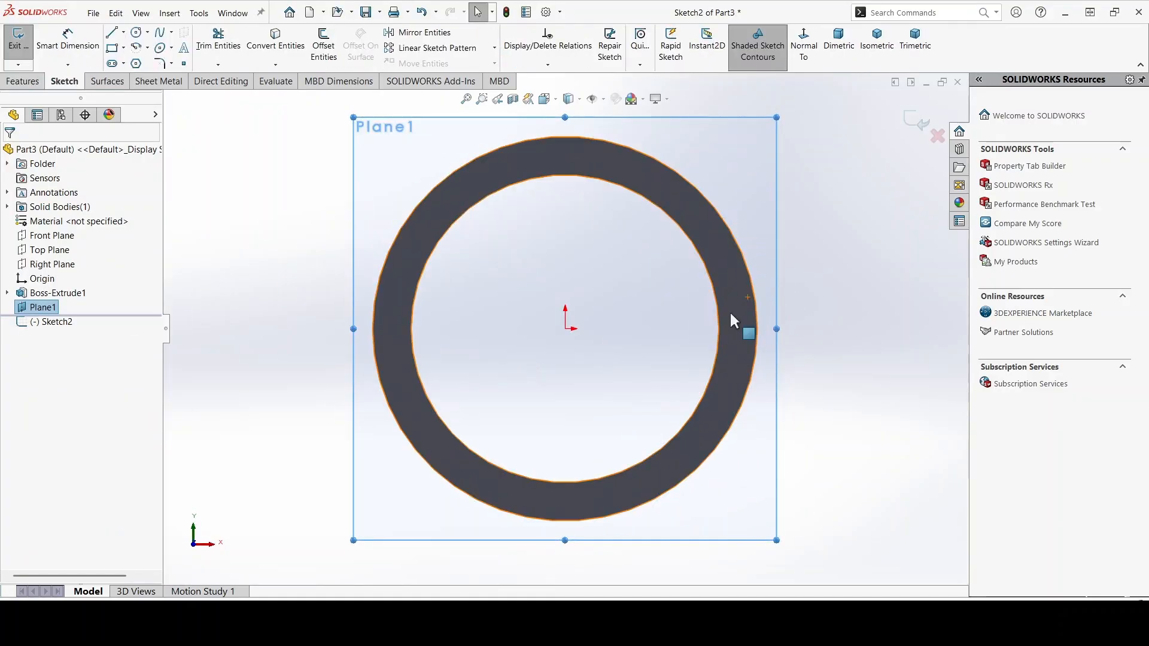
left_click(123, 31)
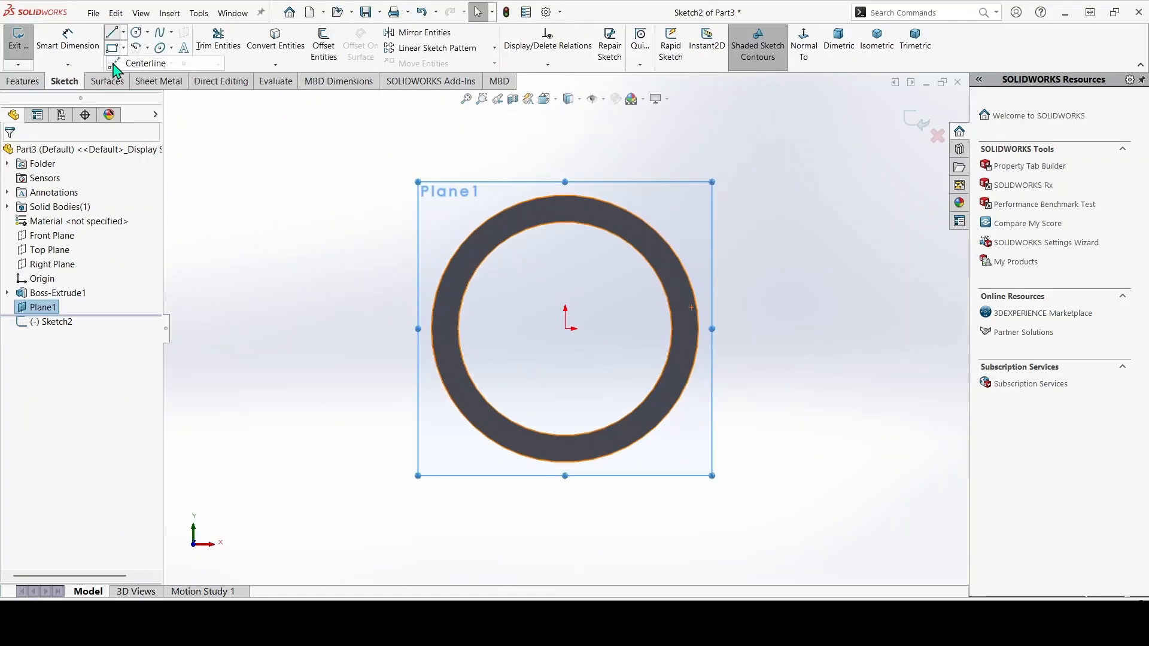
left_click(135, 70)
left_click(565, 329)
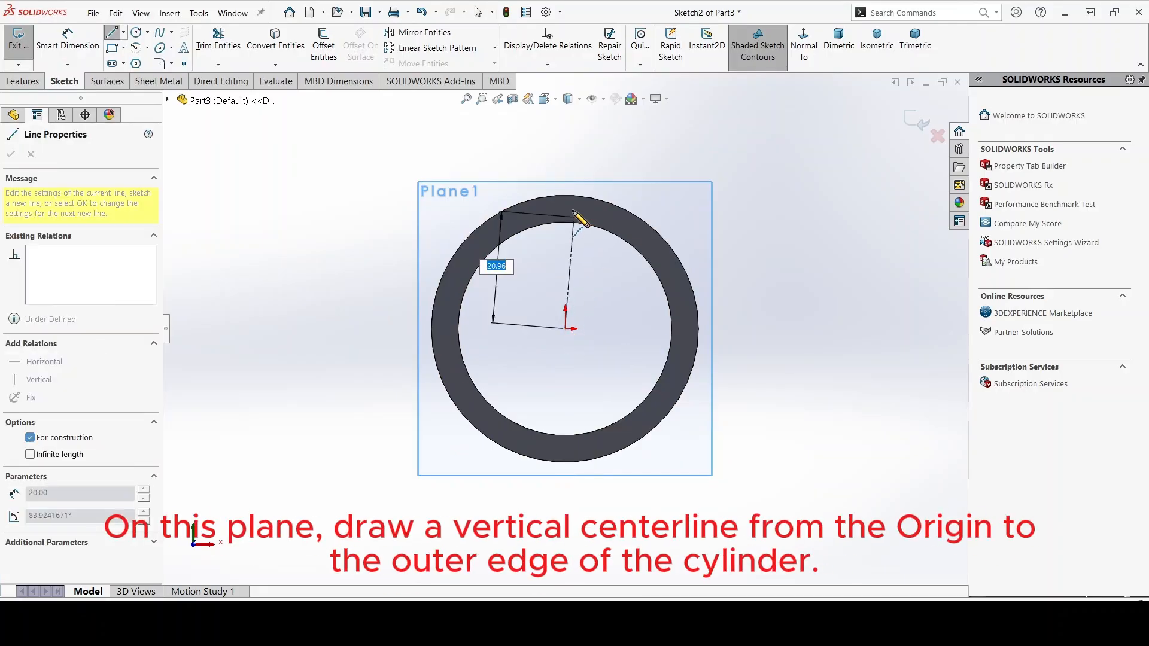
left_click(565, 197)
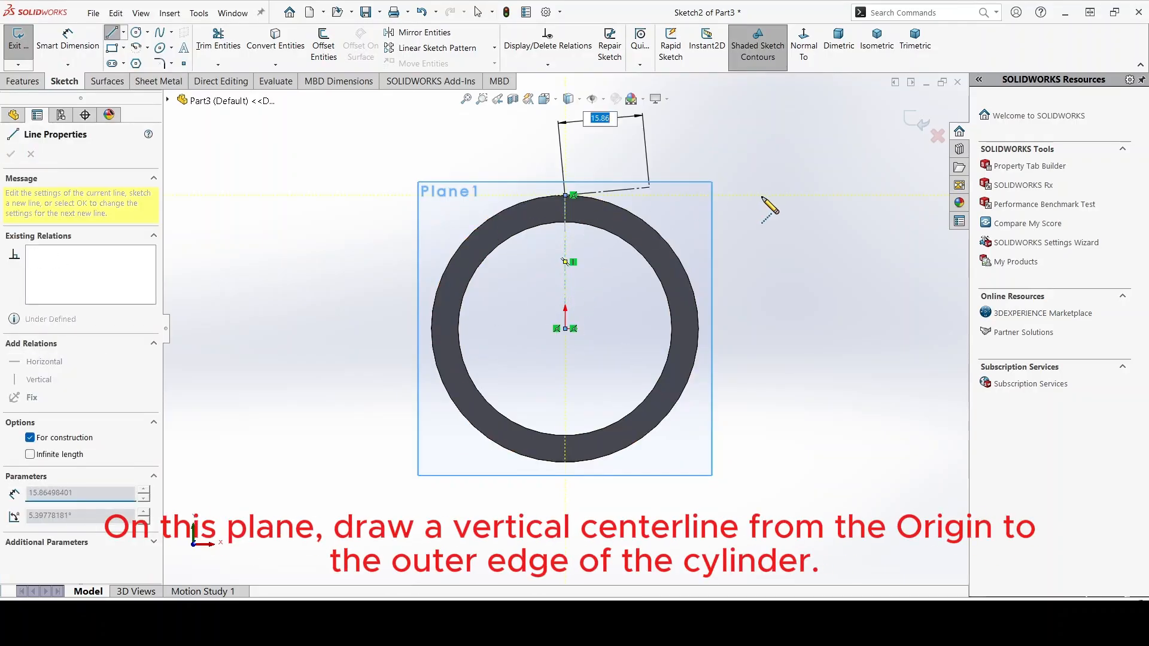
key("Escape")
left_click(924, 126)
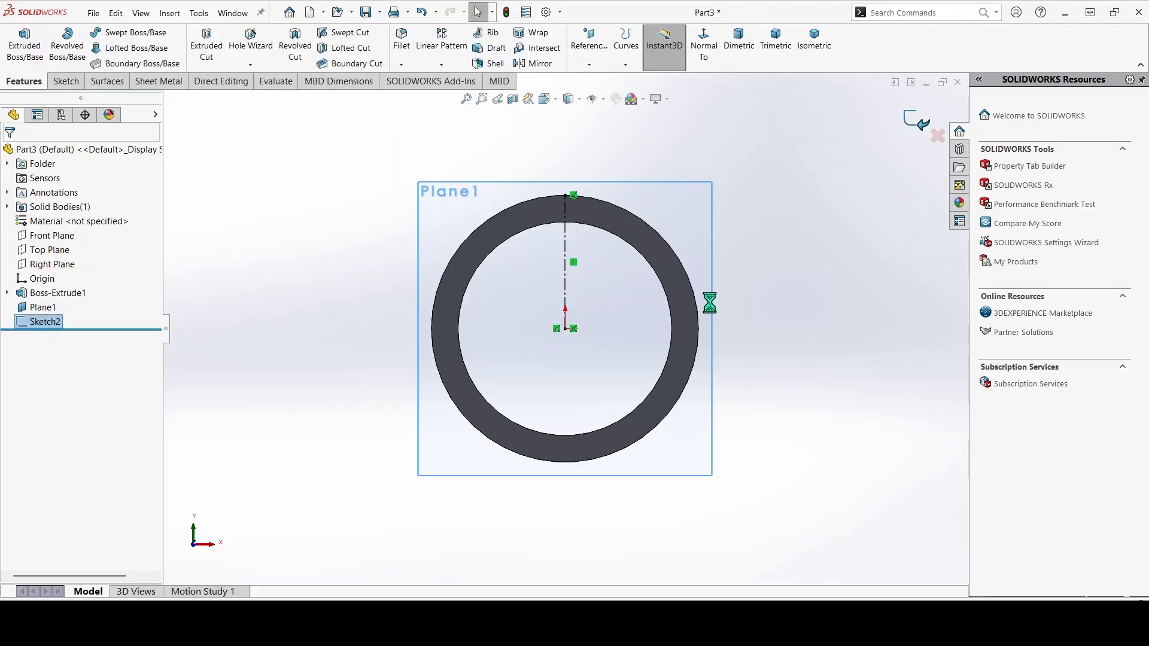
mouse_move(706, 328)
middle_mouse_down()
mouse_move(793, 331)
mouse_move(783, 348)
mouse_move(814, 398)
mouse_move(788, 418)
middle_mouse_up()
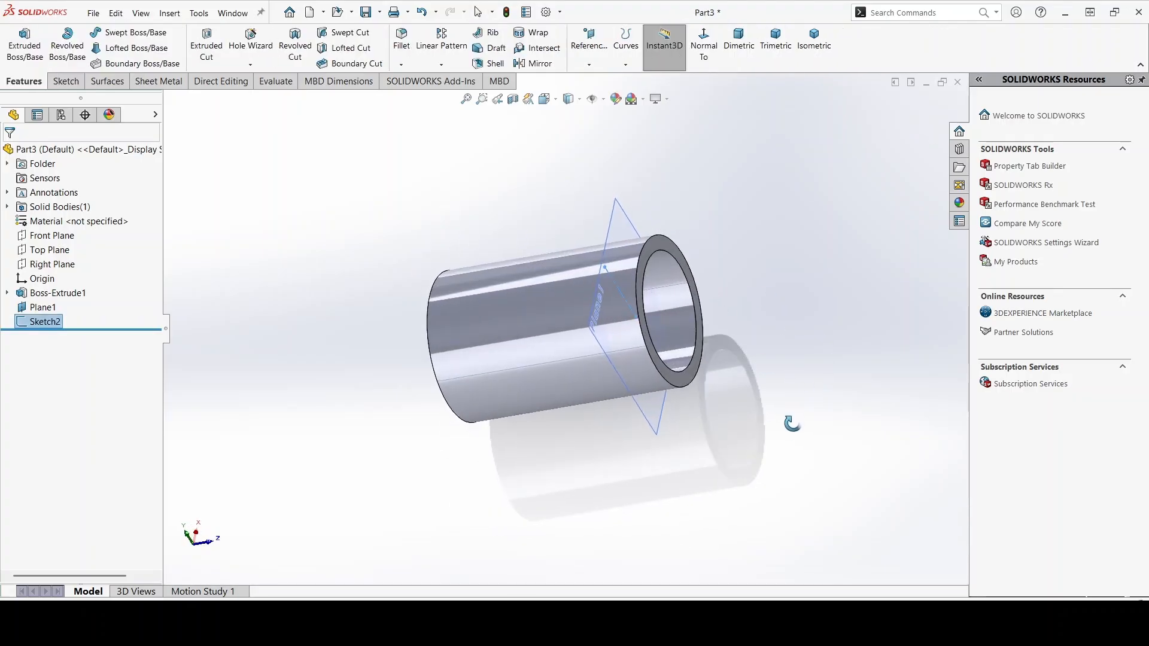
left_click(590, 64)
left_click(600, 79)
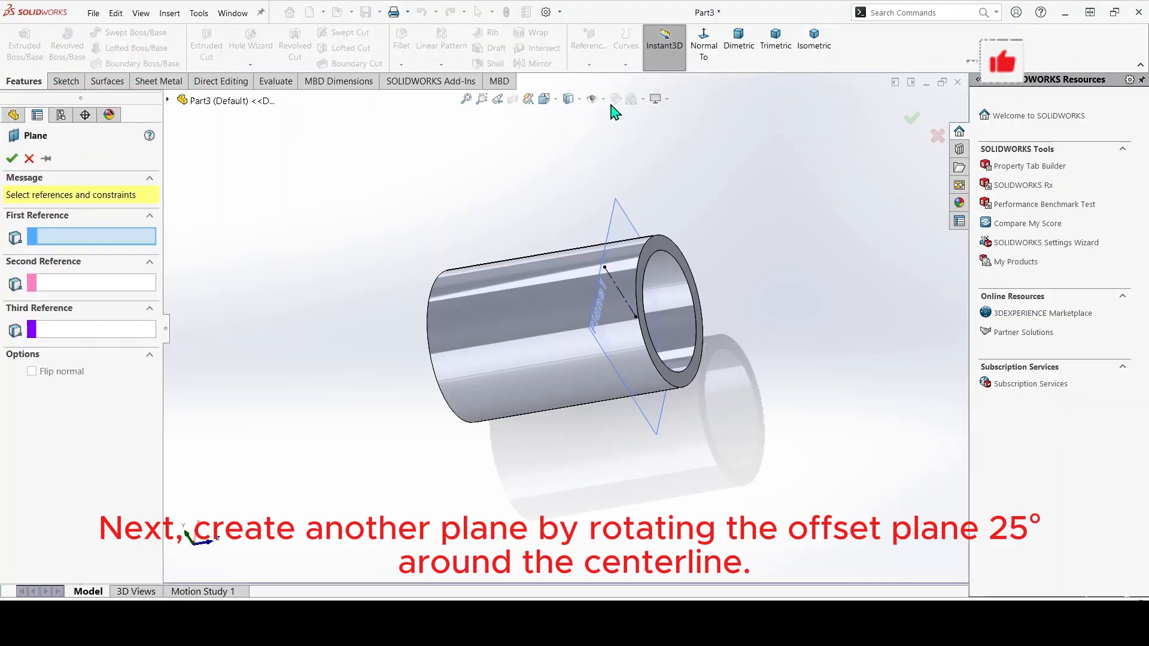
left_click(618, 291)
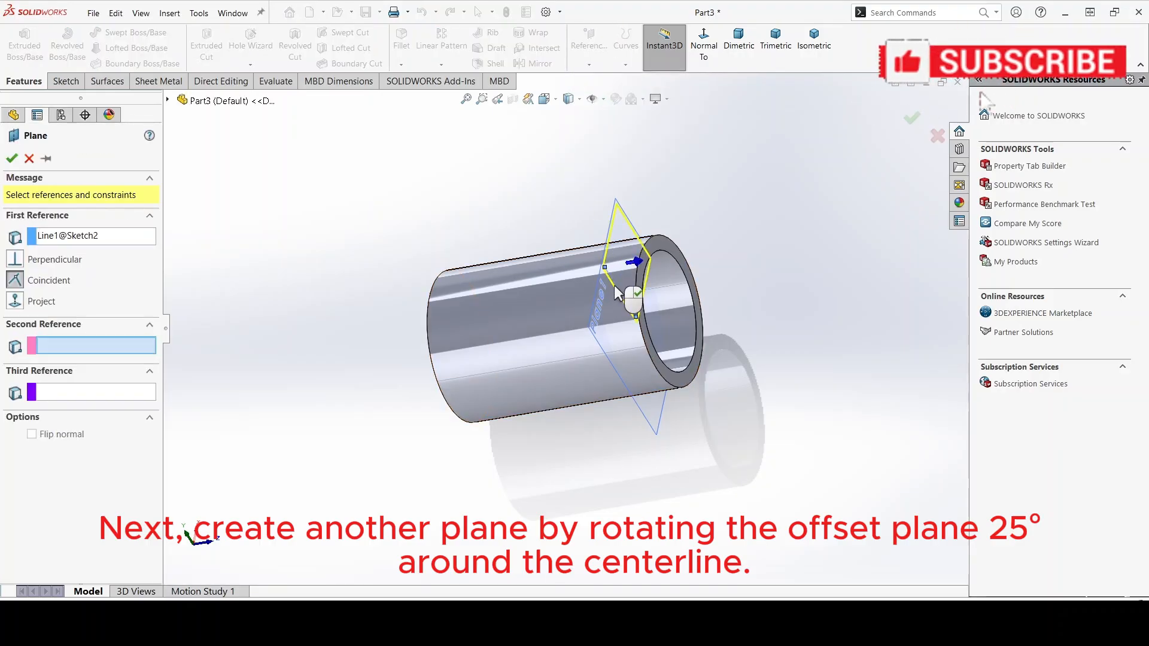
left_click(29, 159)
Create a reference plane through the sketched centerline, at 25° to the offset plane.
left_click(42, 307)
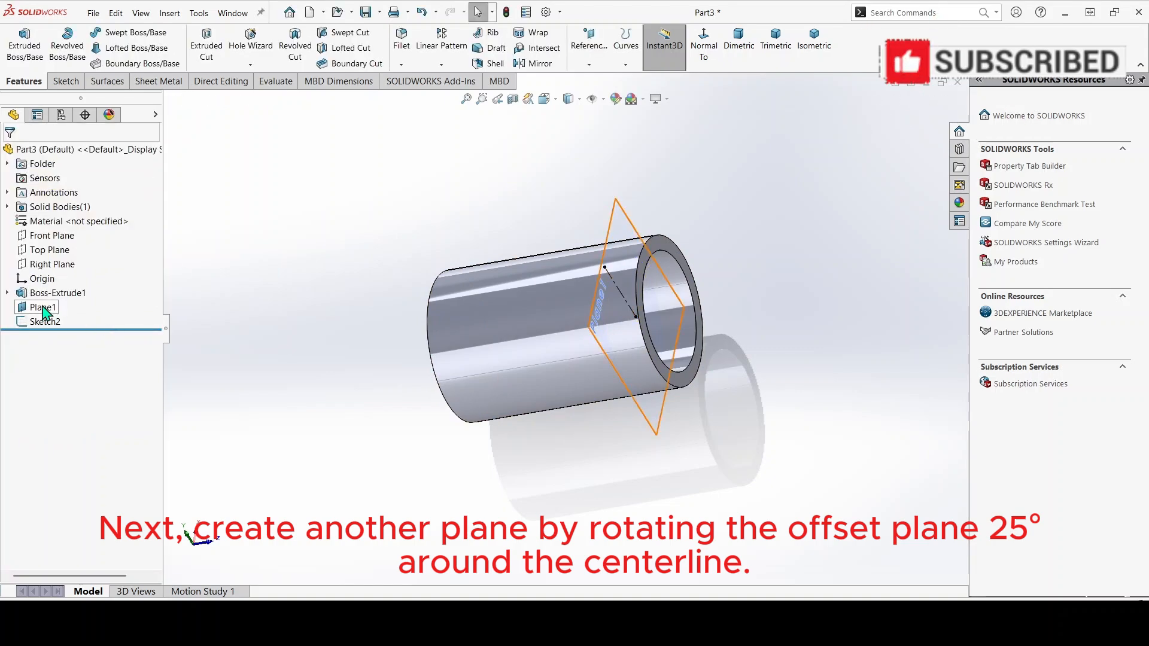
left_click(589, 65)
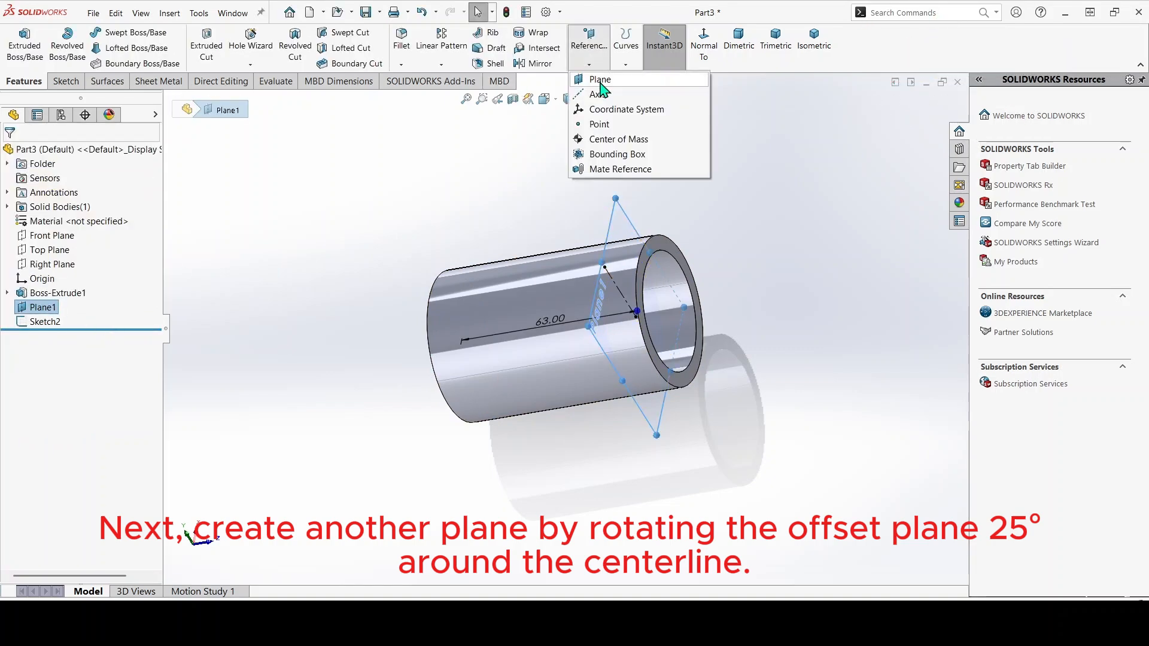
left_click(600, 88)
left_click(615, 281)
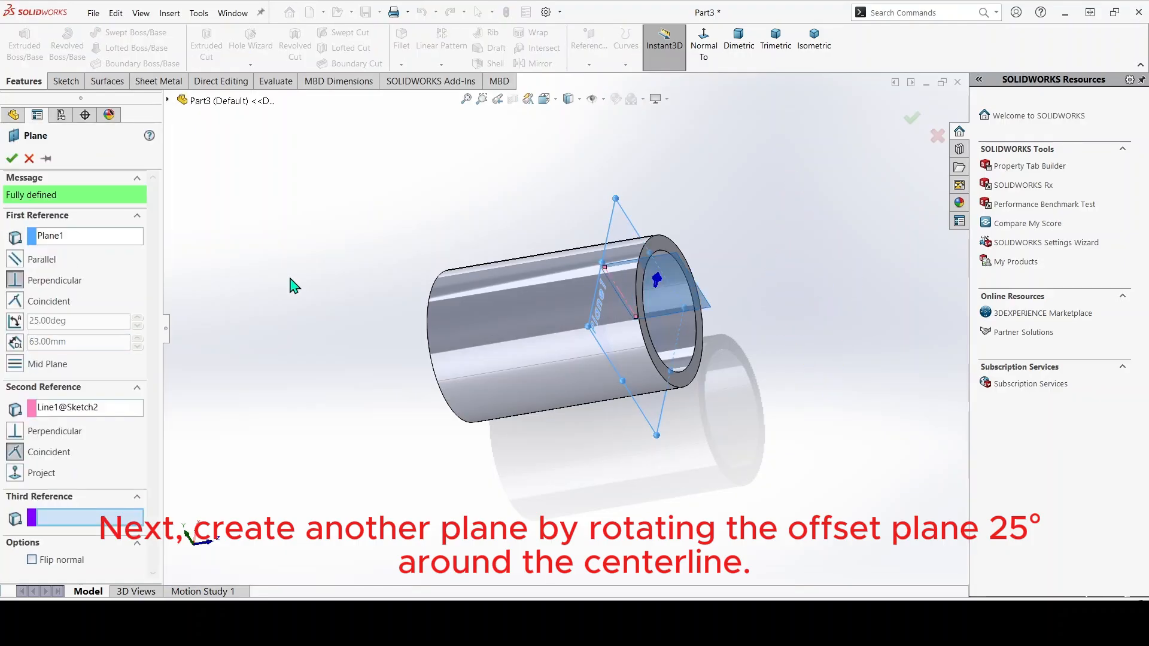
left_click(17, 322)
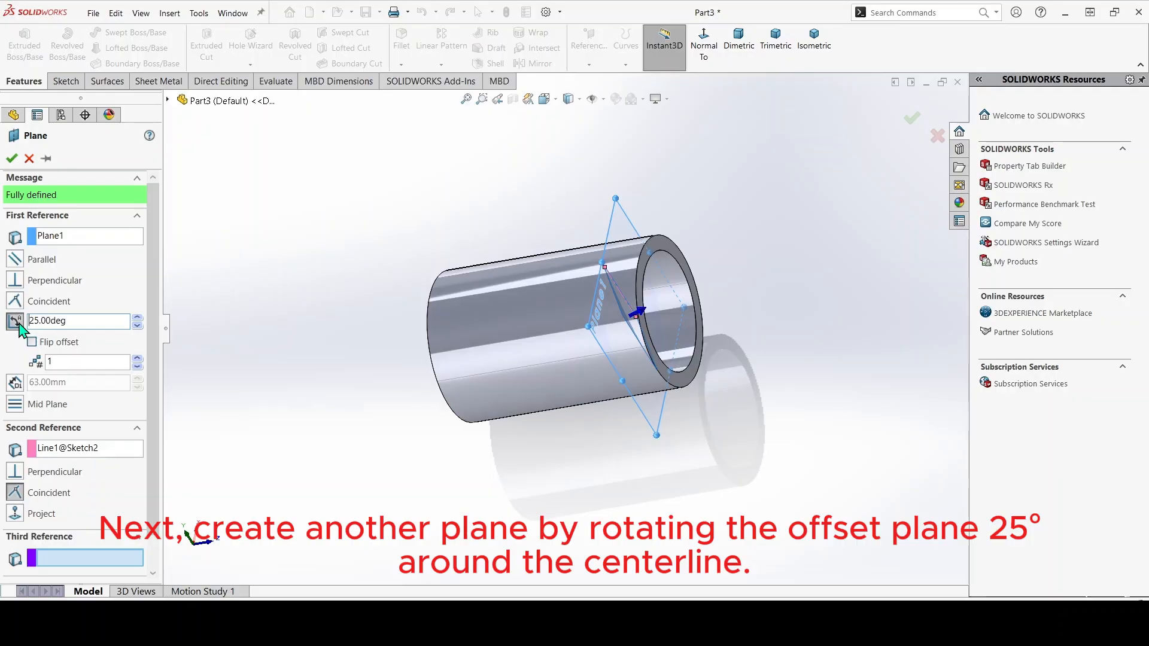
middle_click_drag(698, 290, 751, 381)
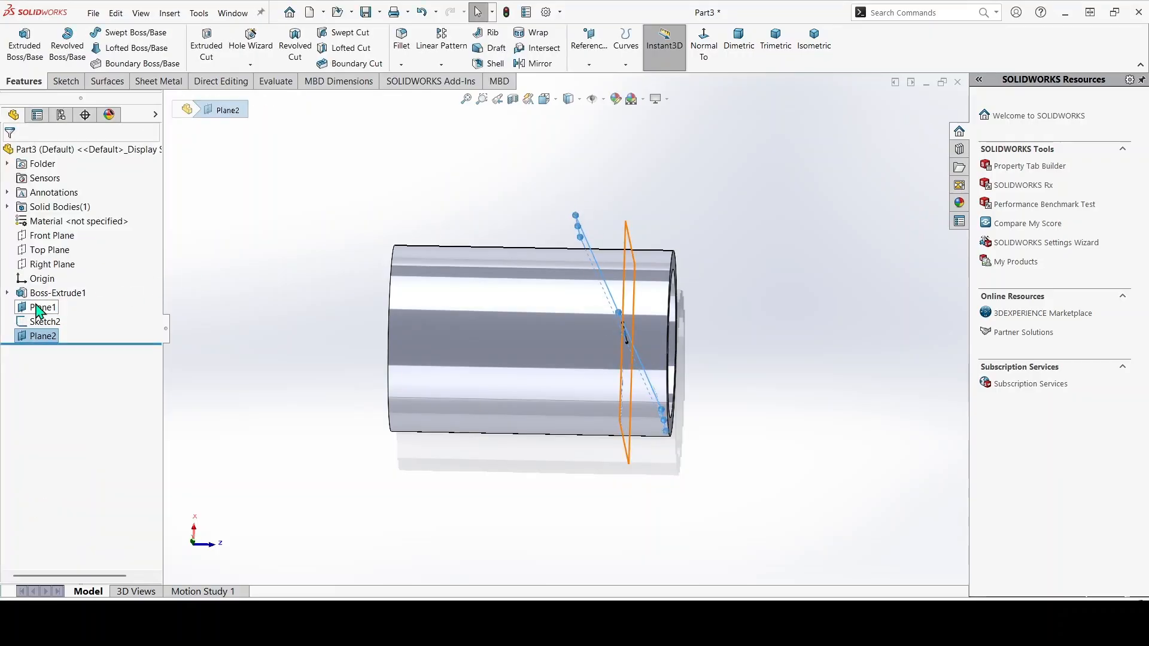
Hide the reference plane offset 63 mm from the Front Plane.
right_click(38, 310)
left_click(65, 287)
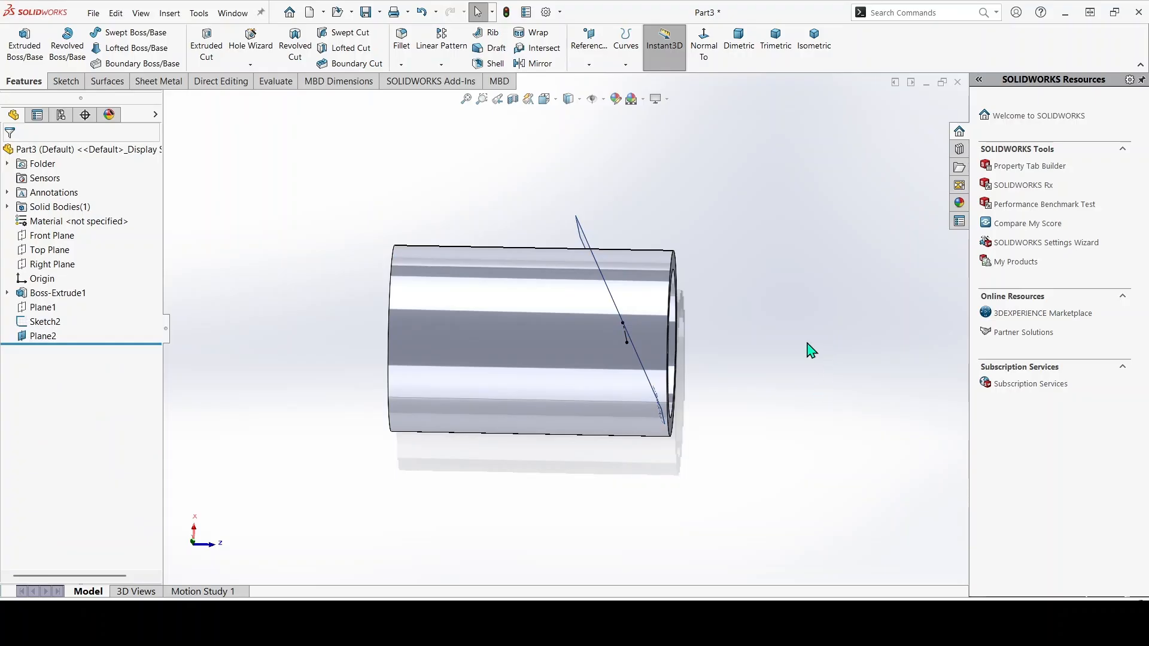
middle_click_drag(807, 345, 729, 354)
Start a sketch on the 25° angled plane and draw a rectangle about 33.5 by 6 mm across the cylinder wall.
right_click(41, 335)
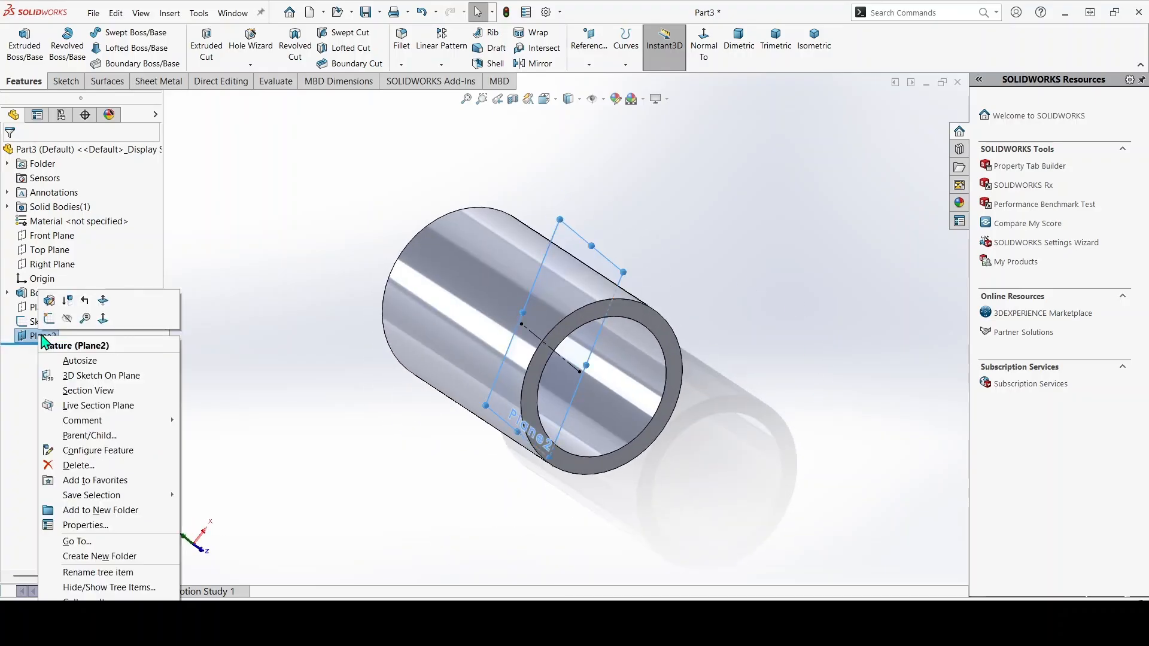
left_click(49, 319)
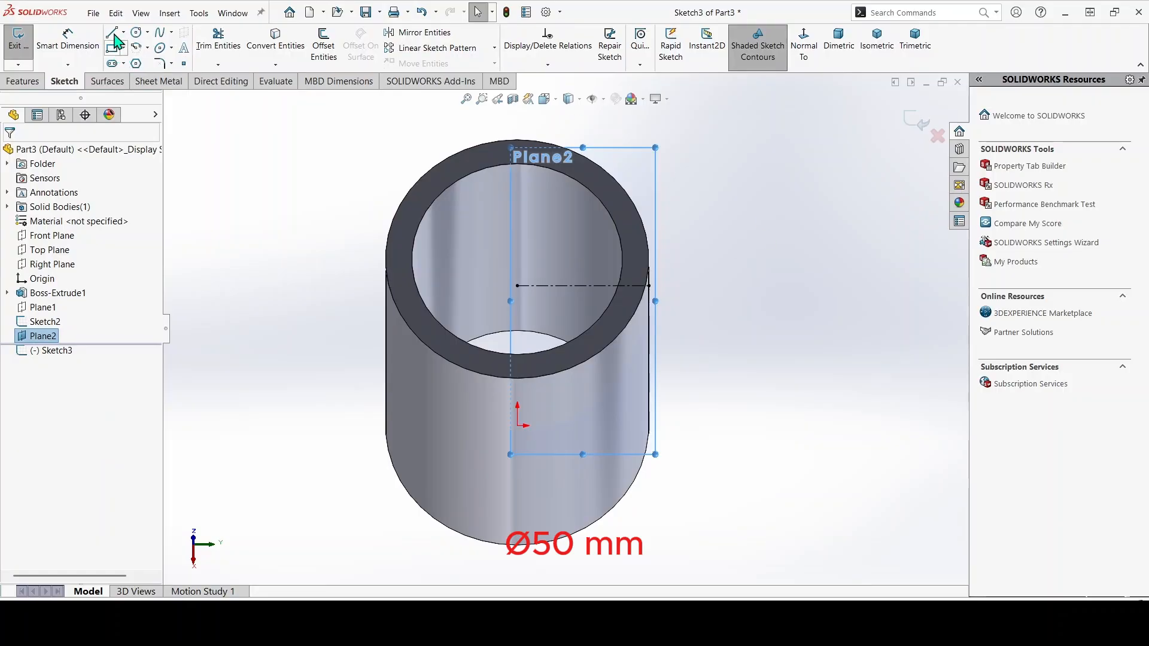
left_click_drag(546, 202, 724, 234)
Dimension the rectangle to 12 mm high and 25 mm long.
left_click(70, 52)
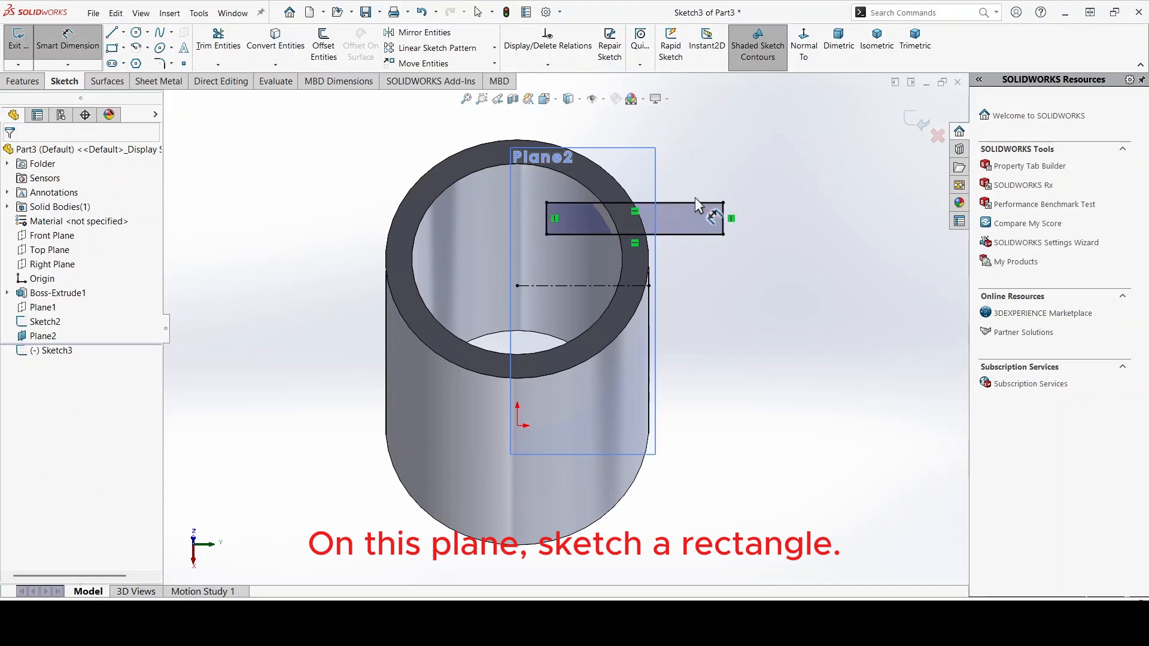
left_click(723, 222)
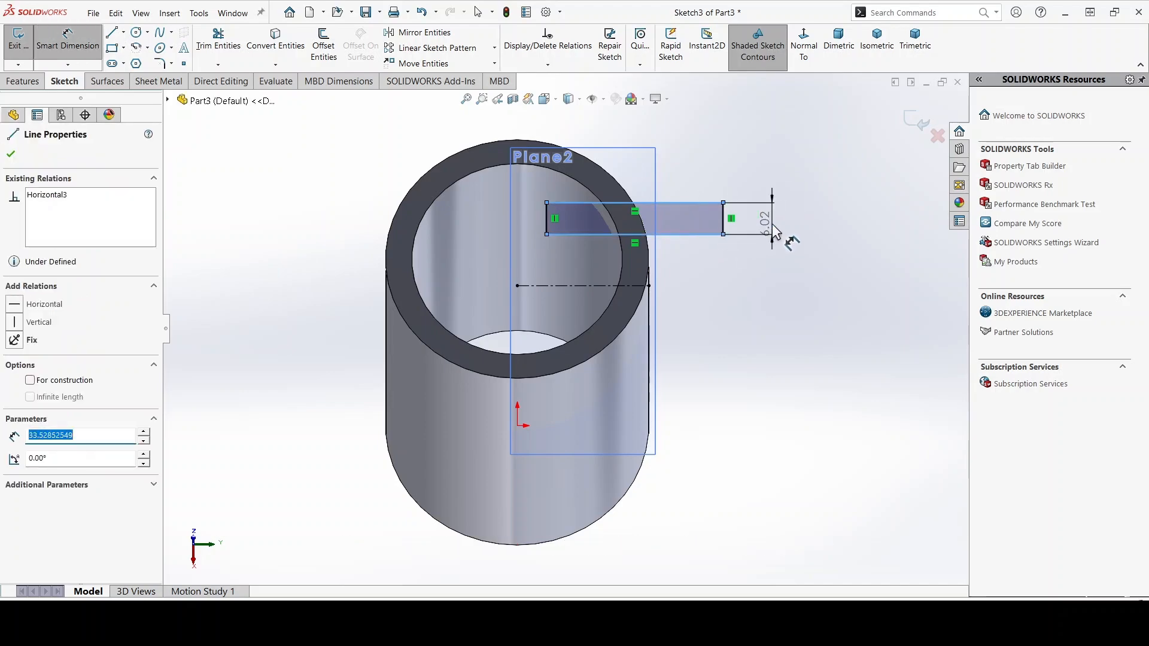
left_click(827, 255)
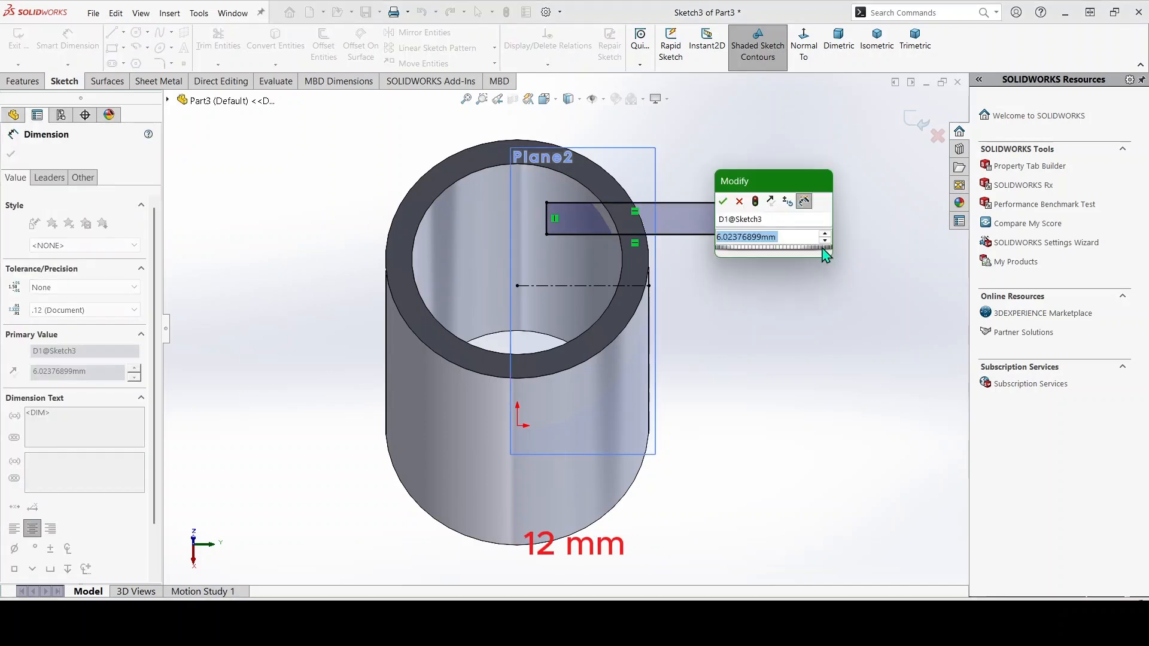
type("12")
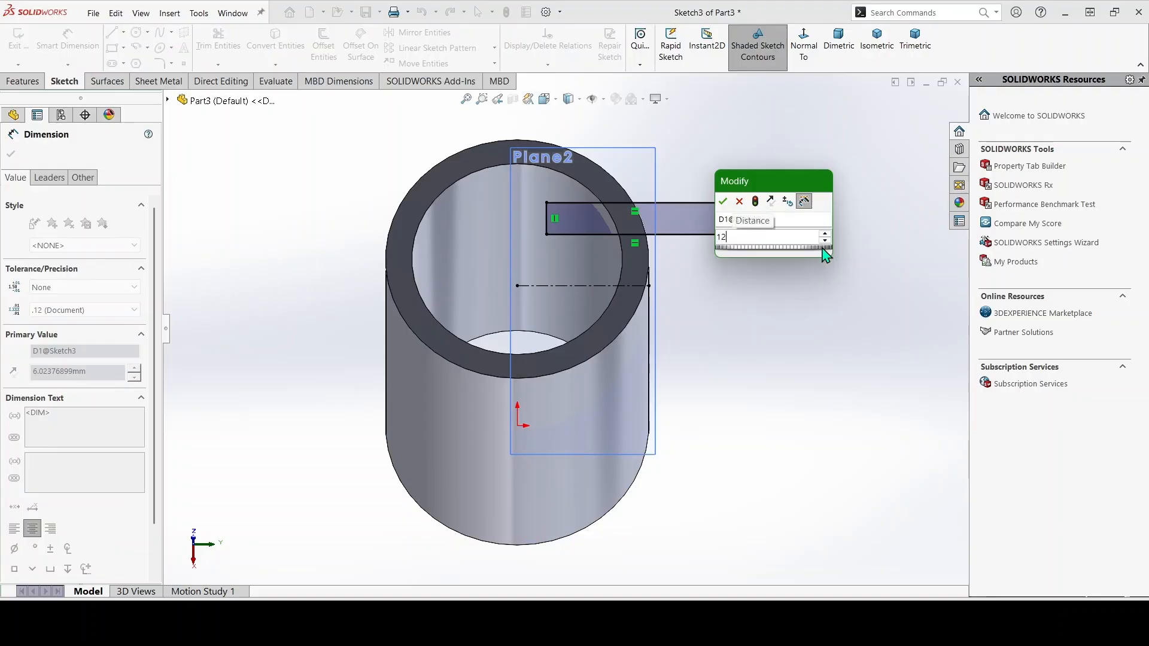
key("Return")
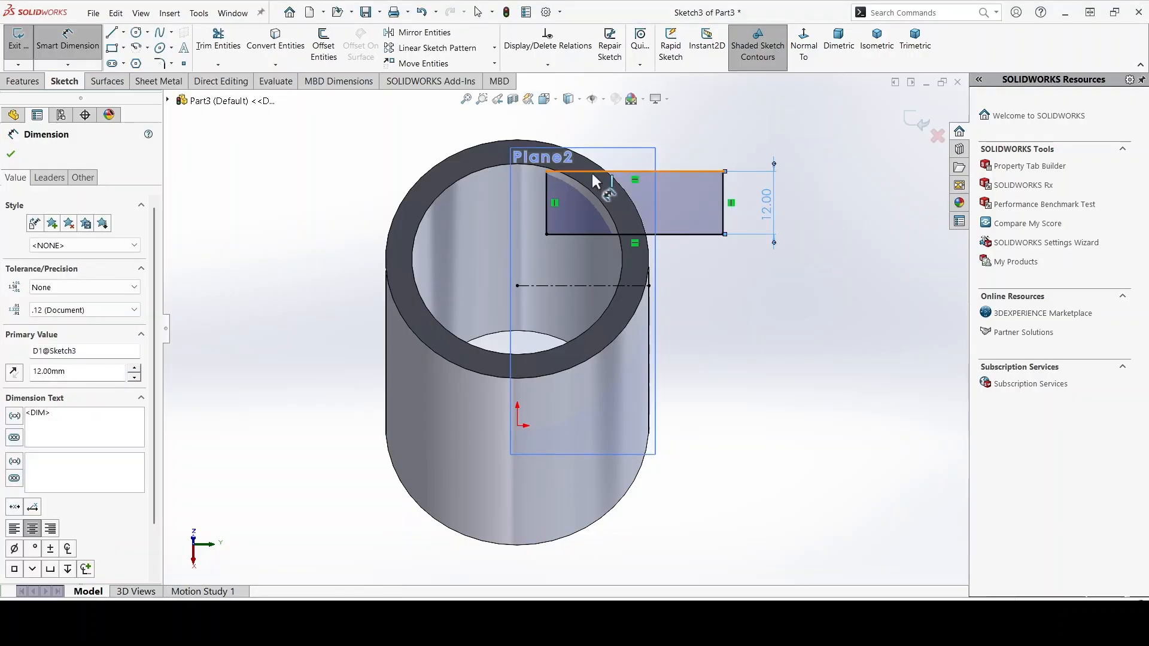
left_click(670, 171)
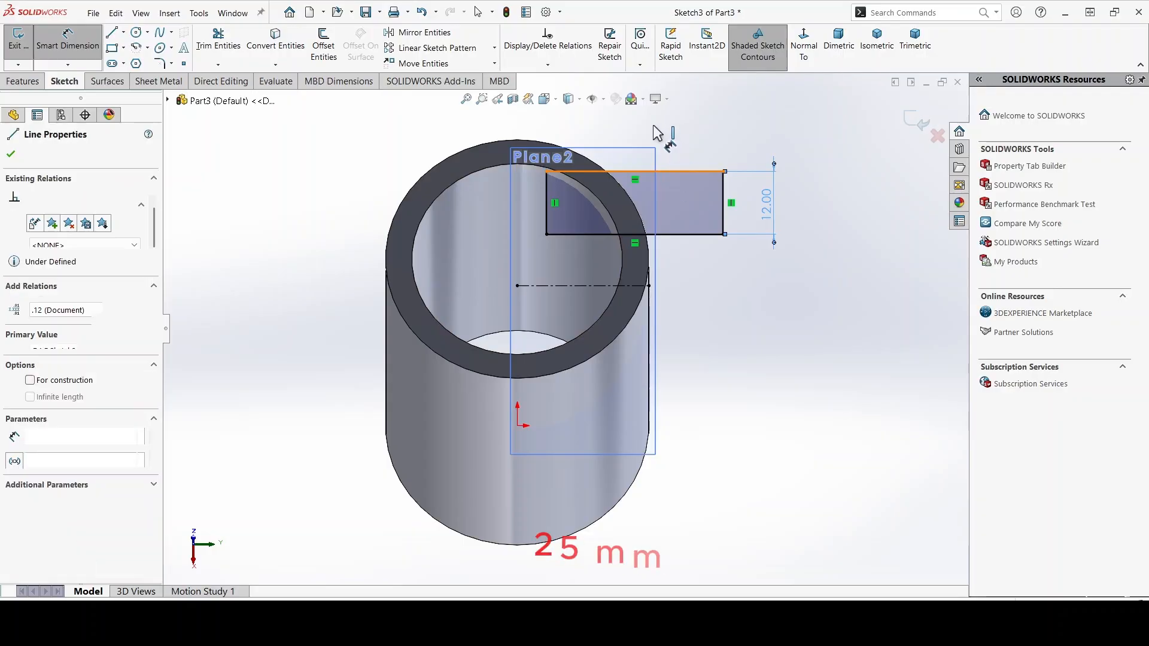
left_click(654, 131)
type("25")
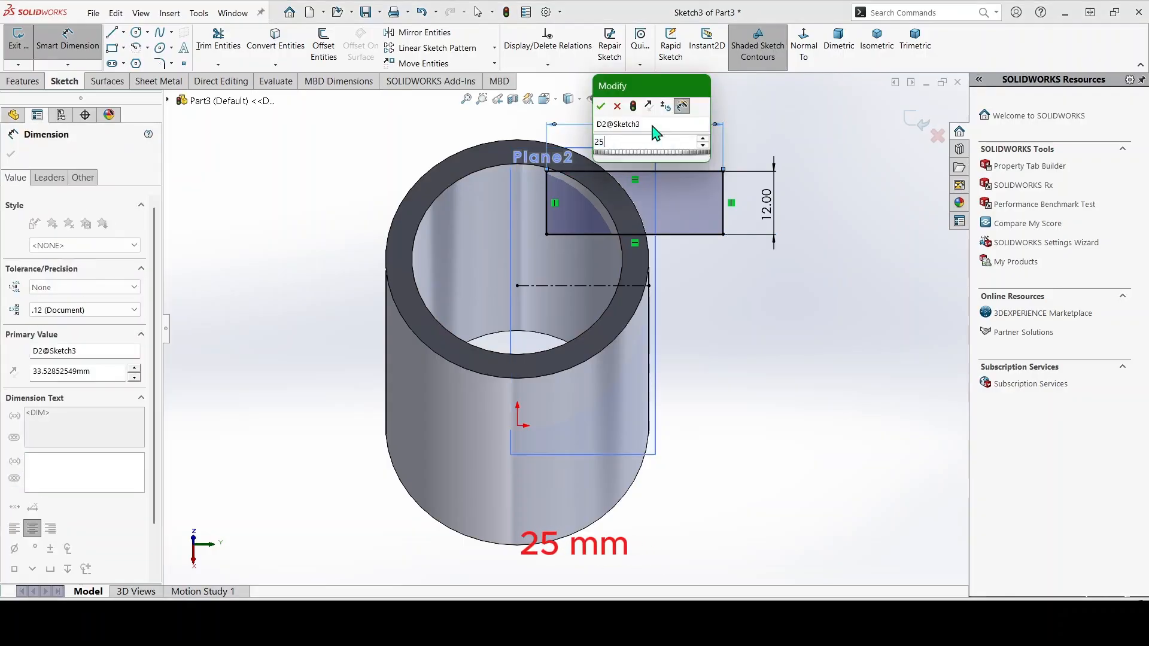
key("Return")
left_click(10, 155)
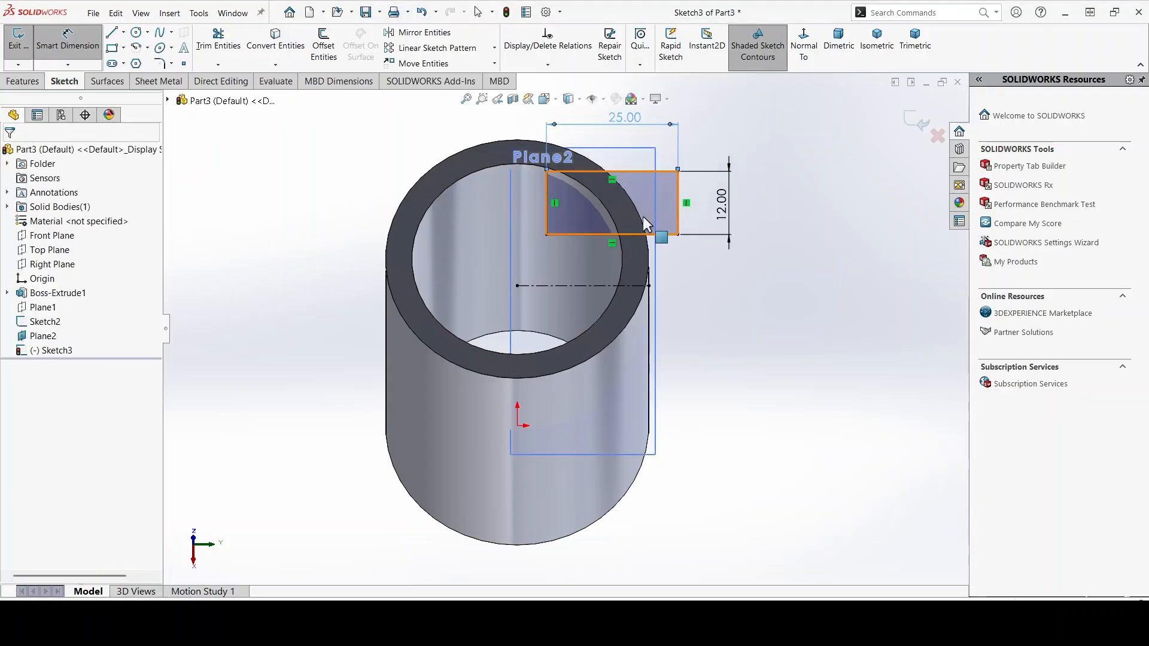
key("Escape")
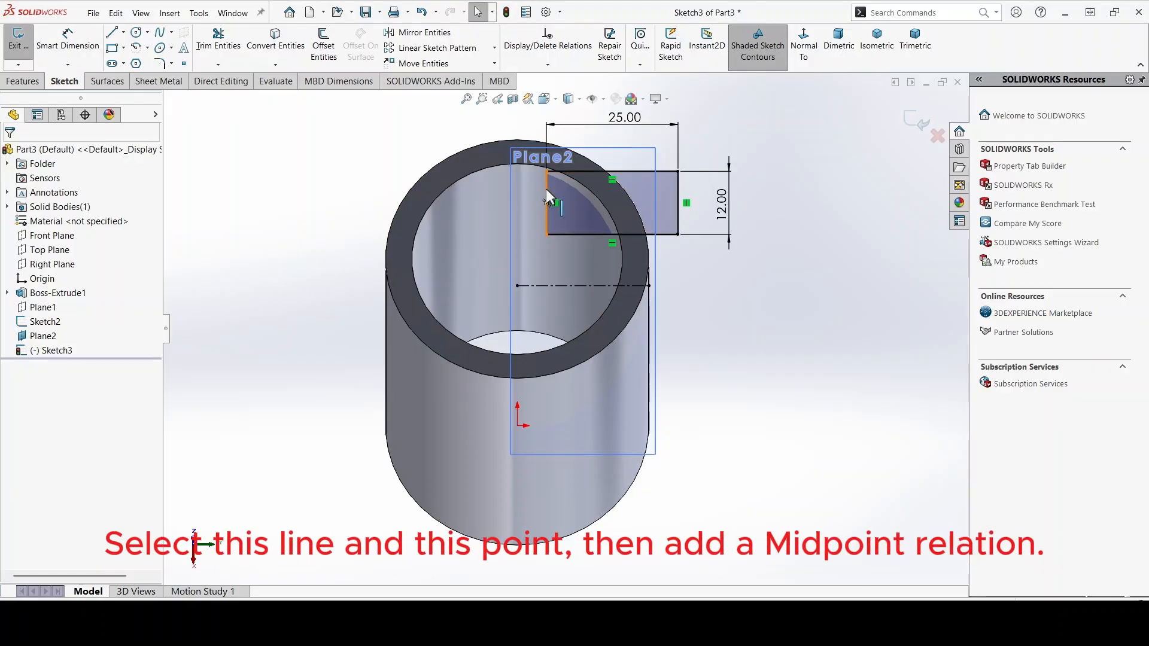
Add a Midpoint relation between the rectangle's inner short side and the centerline's endpoint on the cylinder axis.
left_click(546, 189)
left_click(518, 285, "ctrl")
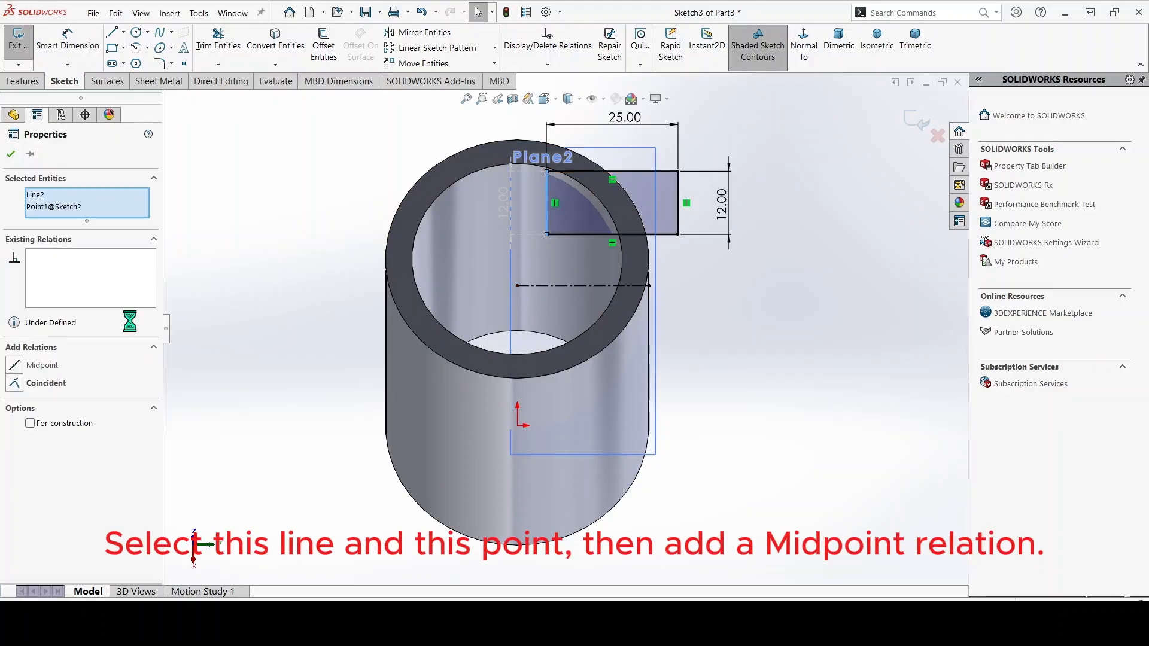
left_click(15, 366)
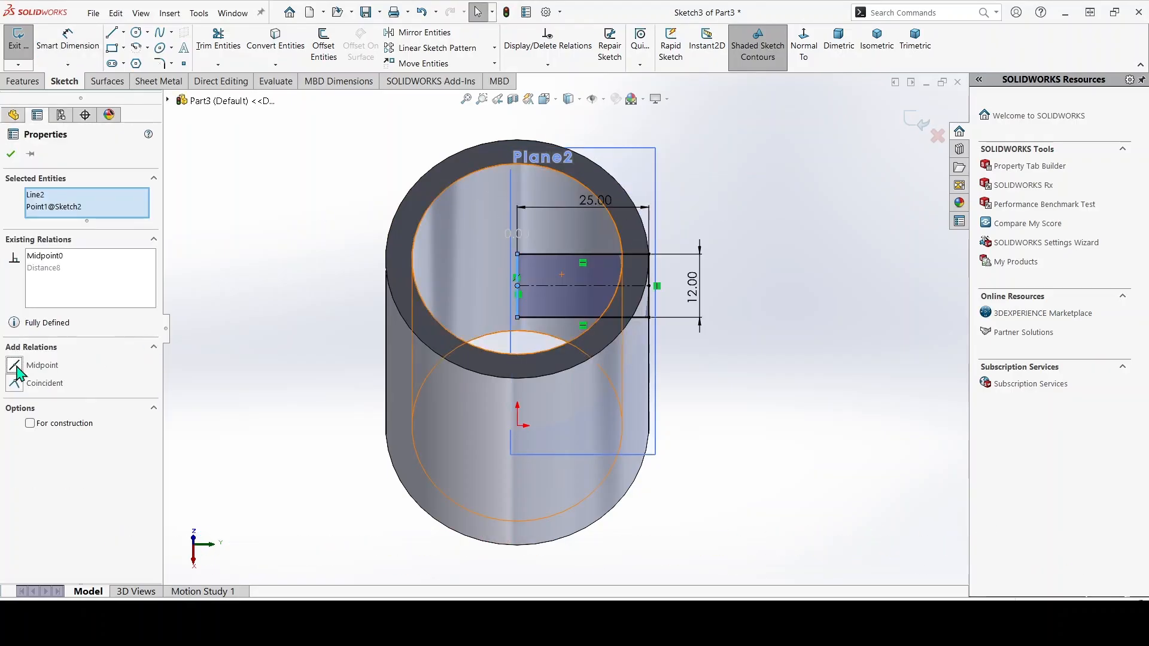
left_click(11, 155)
Hide the 25° angled plane and close the rectangle sketch.
right_click(52, 337)
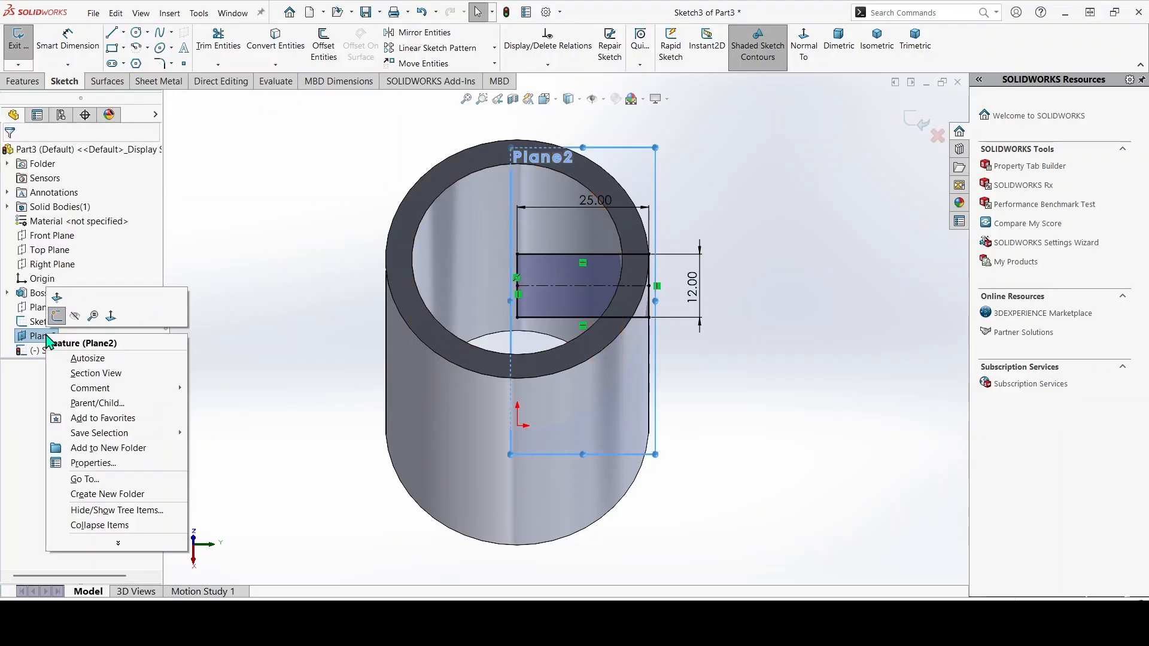
left_click(75, 317)
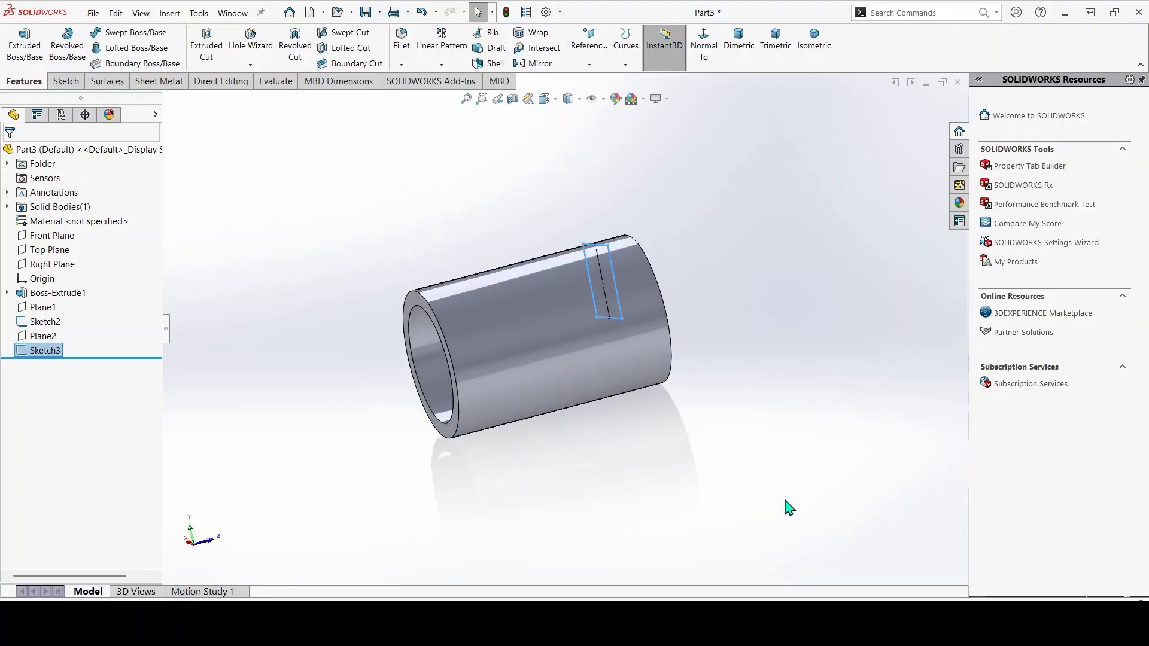
middle_click_drag(734, 298, 679, 439)
left_click(758, 310)
middle_click_drag(749, 352, 806, 295)
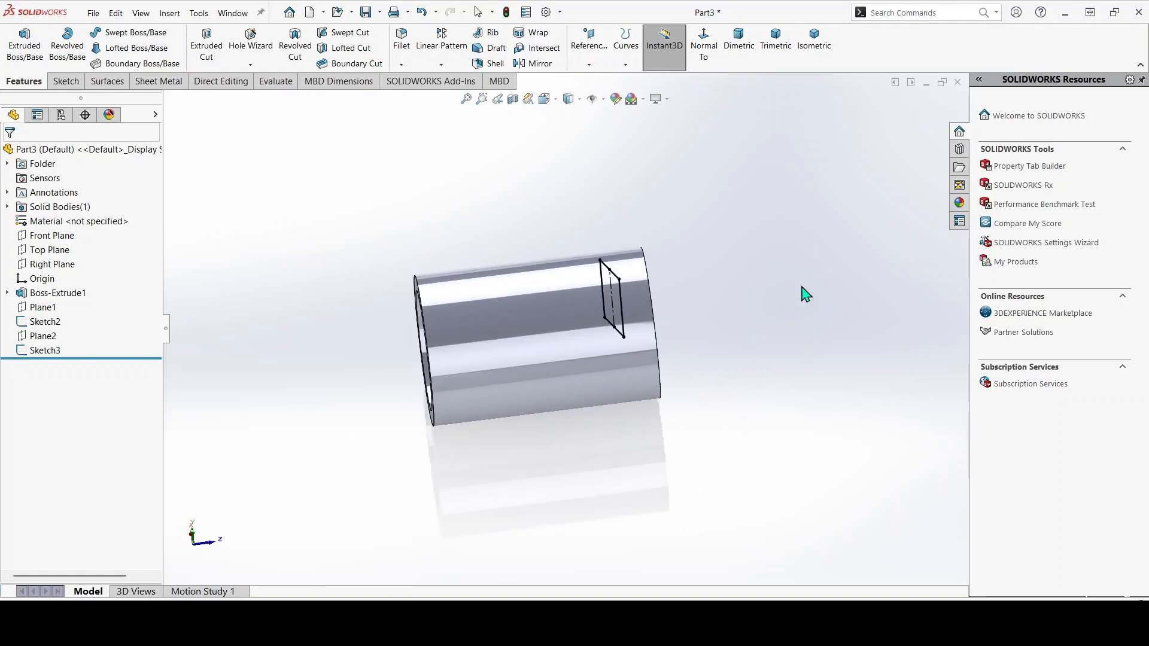
Create a reference plane offset 25 mm from the Top Plane.
left_click(60, 257)
left_click(589, 64)
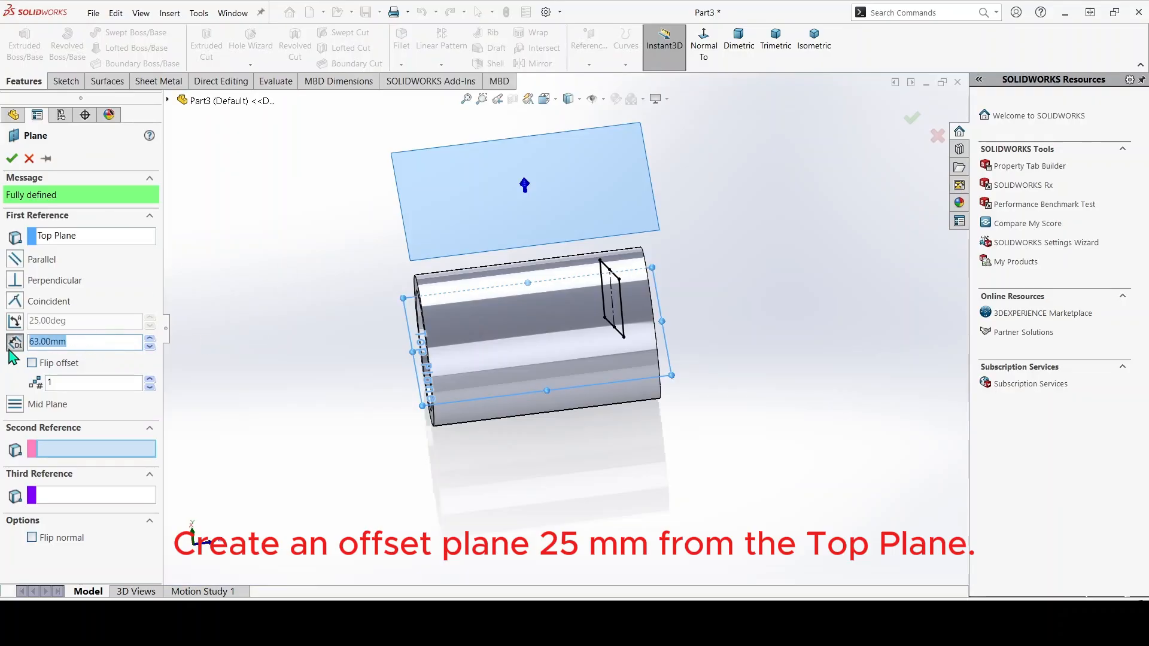
type("25")
key("Return")
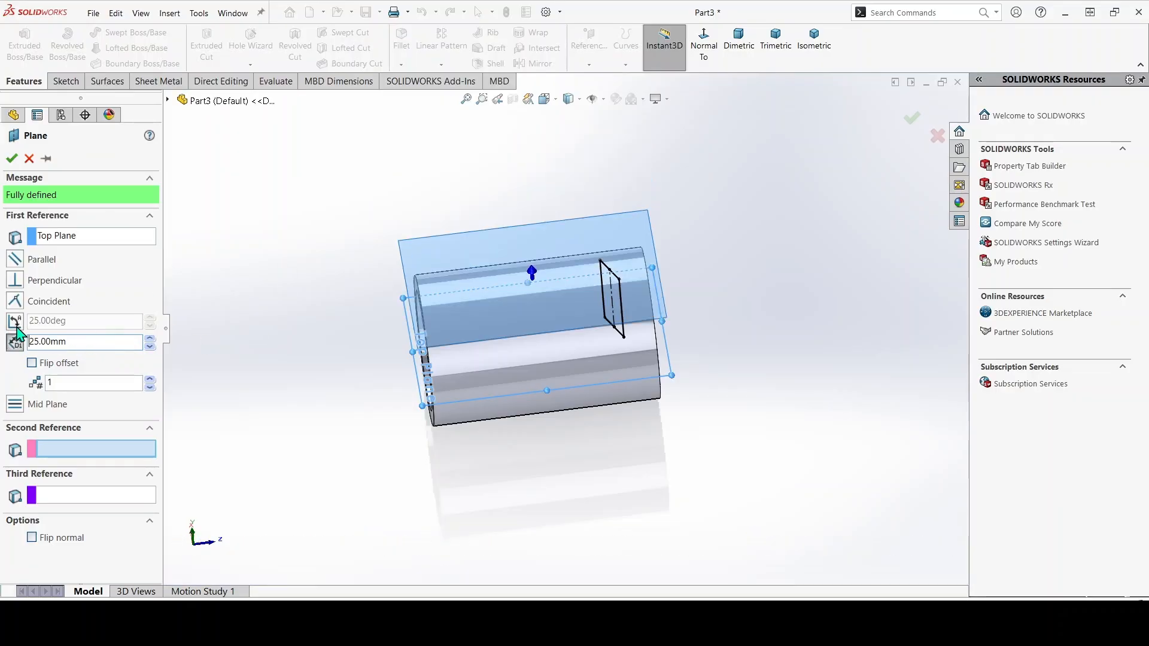
middle_click_drag(341, 415, 377, 324)
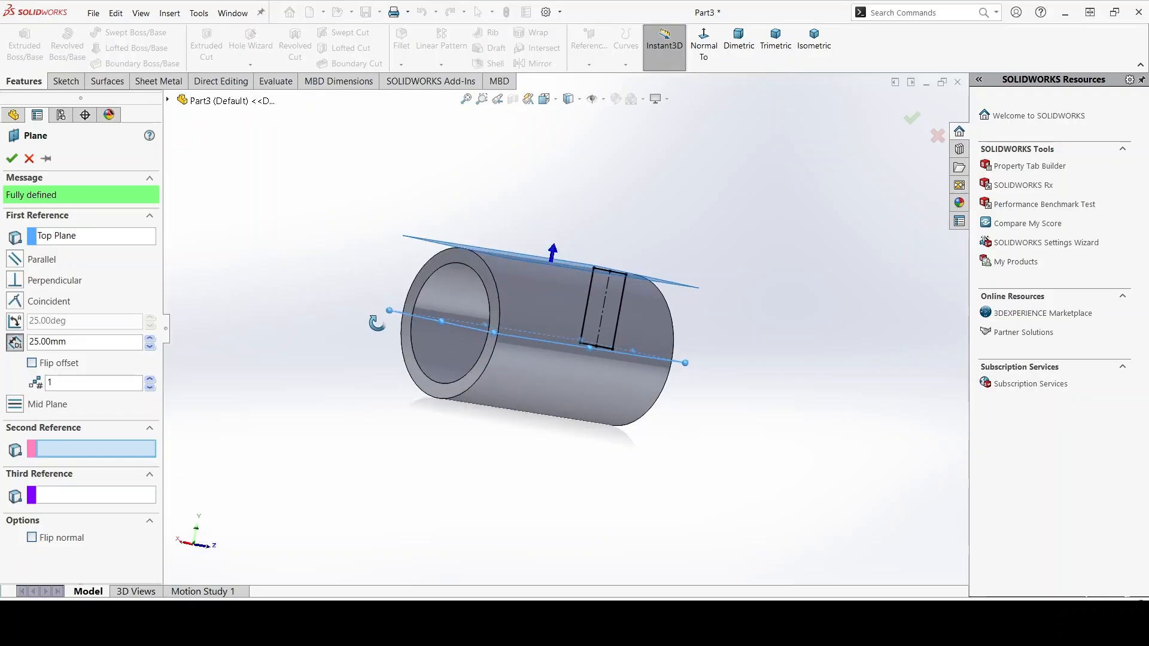
left_click(12, 158)
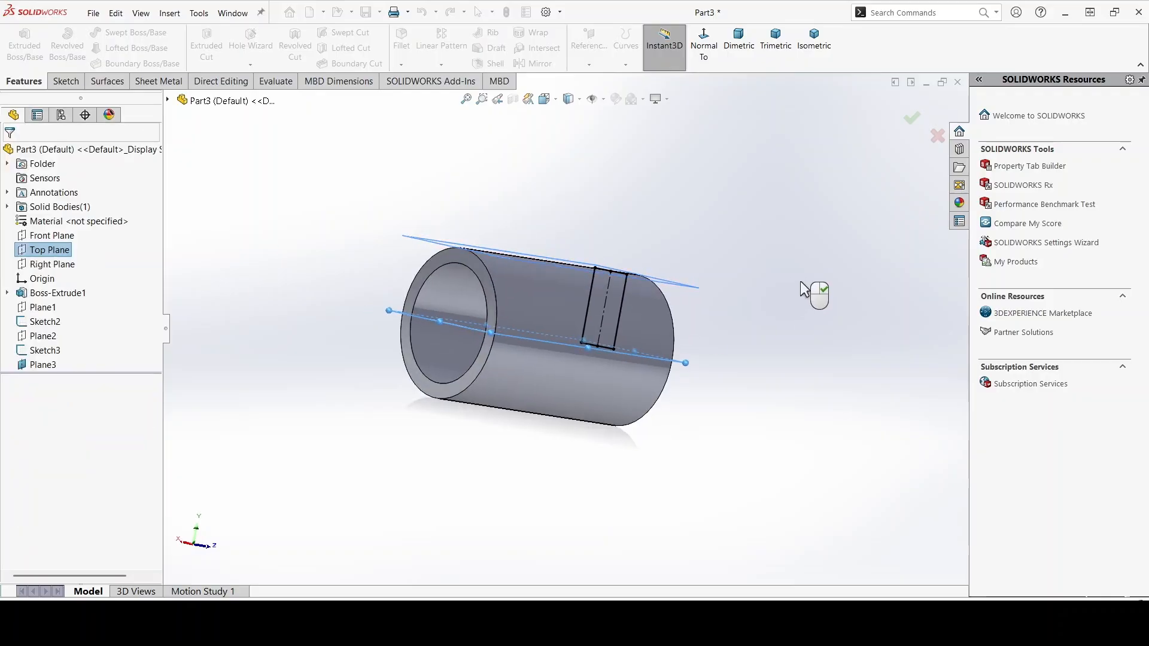
On the new offset plane, sketch a slanted line from the rectangle edge's midpoint to about 23 mm from the cylinder's origin end.
middle_click_drag(811, 292, 707, 390)
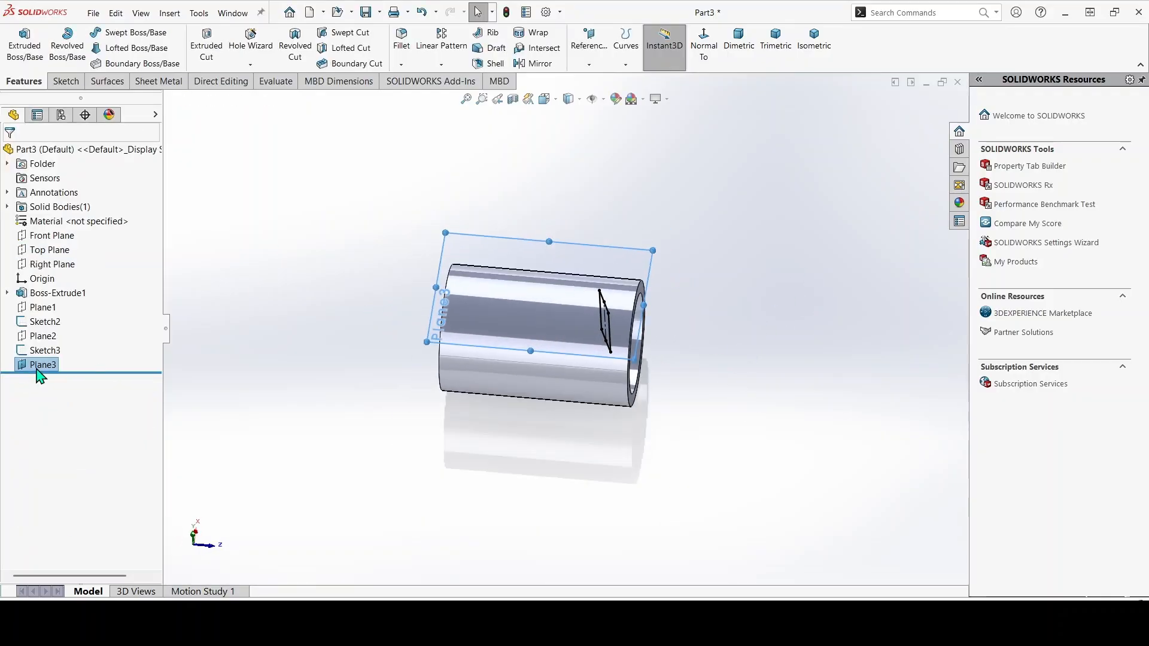
right_click(37, 369)
left_click(47, 351)
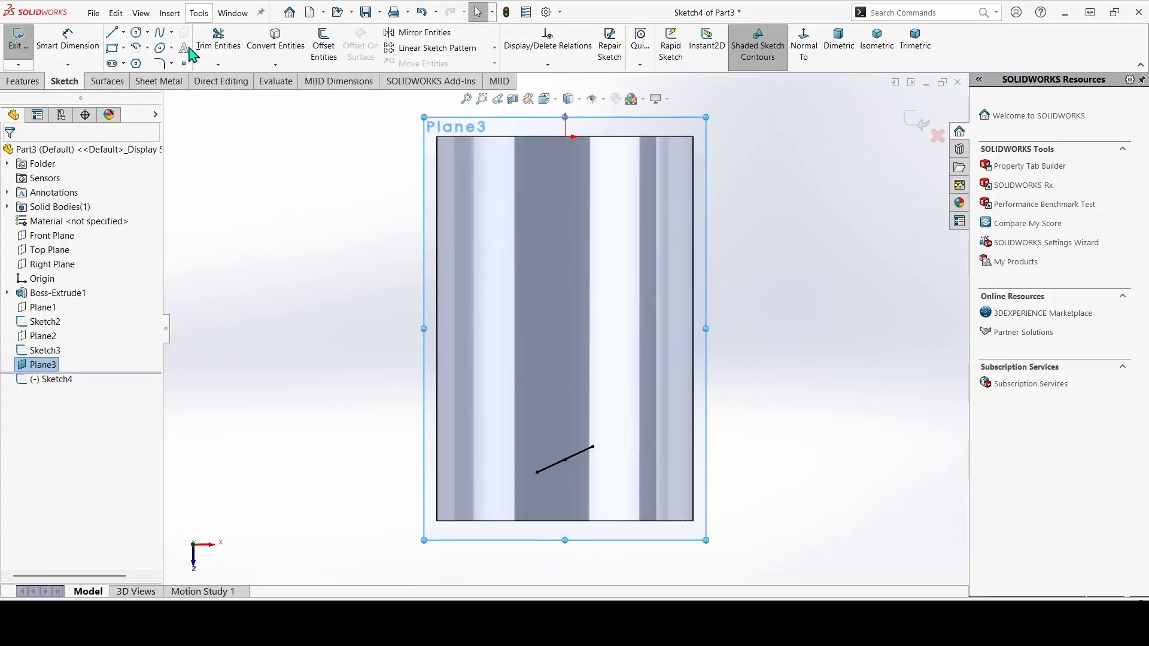
key("l")
scroll(626, 492, "down", 5)
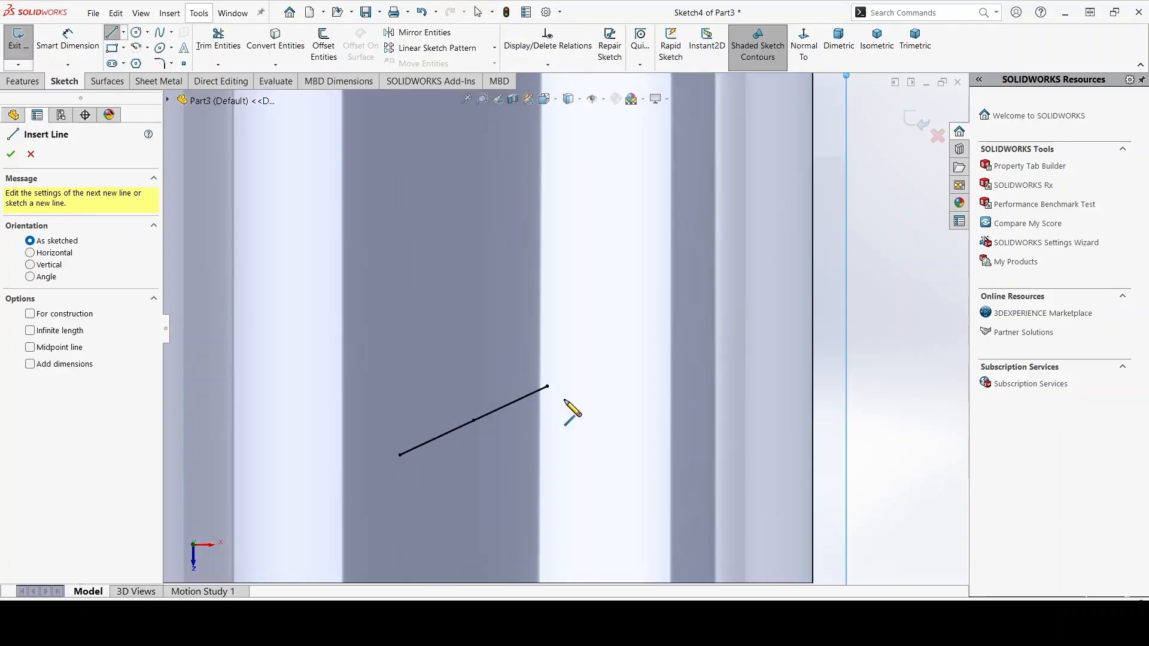
scroll(566, 329, "up", 3)
left_click(510, 381)
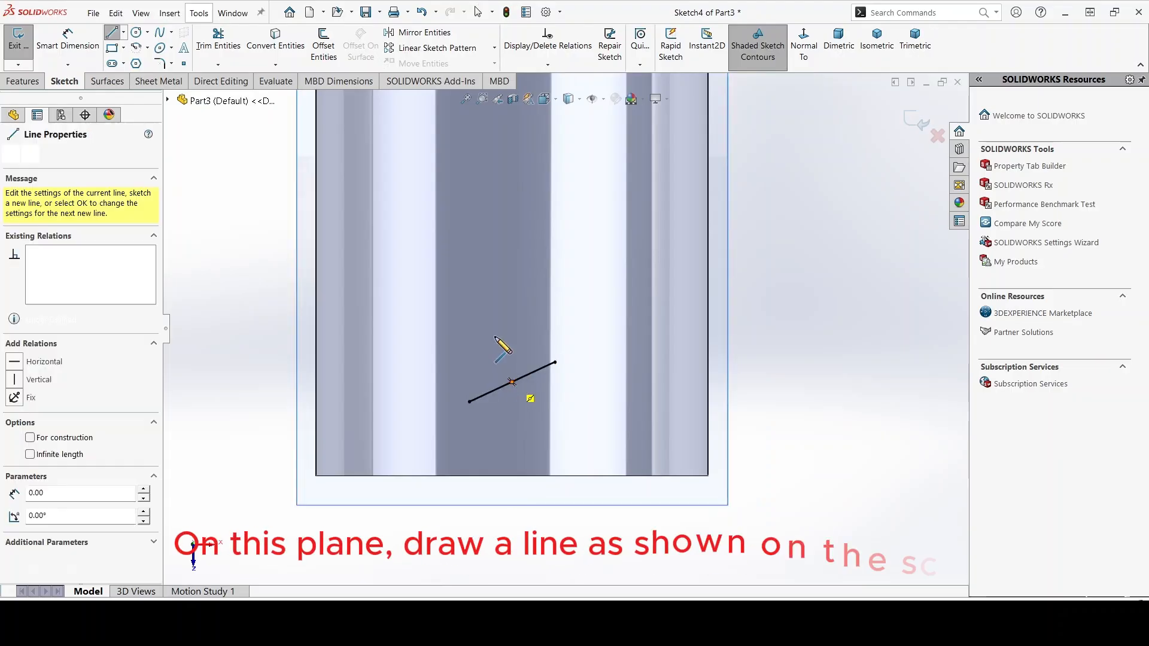
scroll(601, 324, "up", 3)
left_click(484, 182)
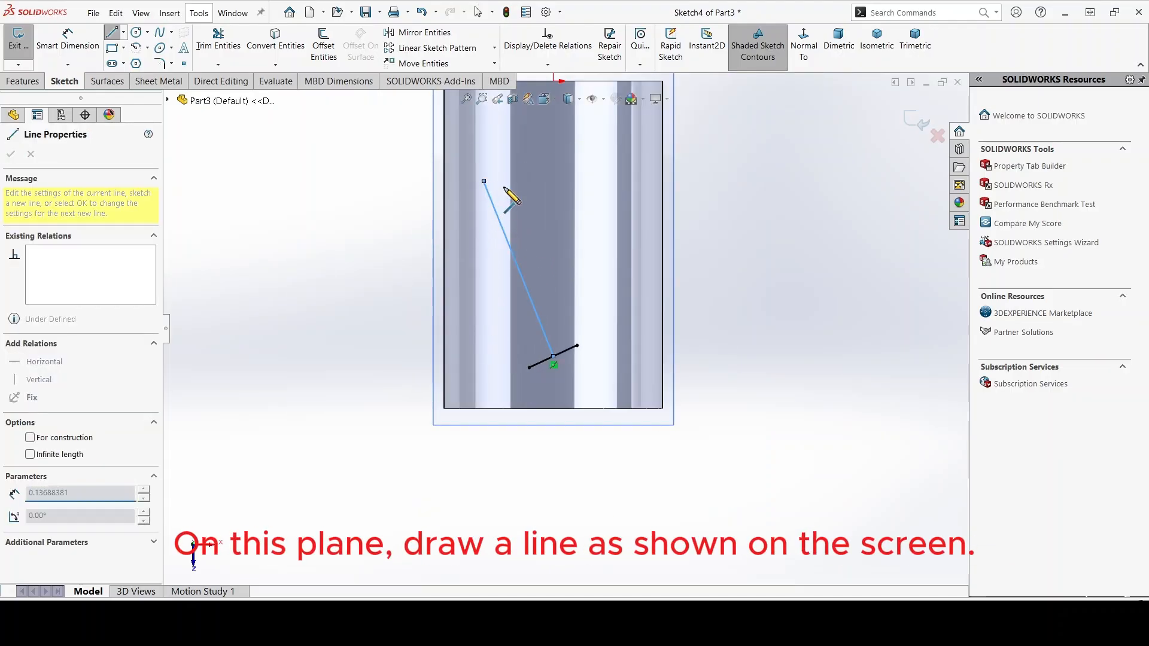
Dimension the slanted line's free end 12 mm from the cylinder's origin end.
left_click(64, 54)
scroll(566, 328, "up", 2)
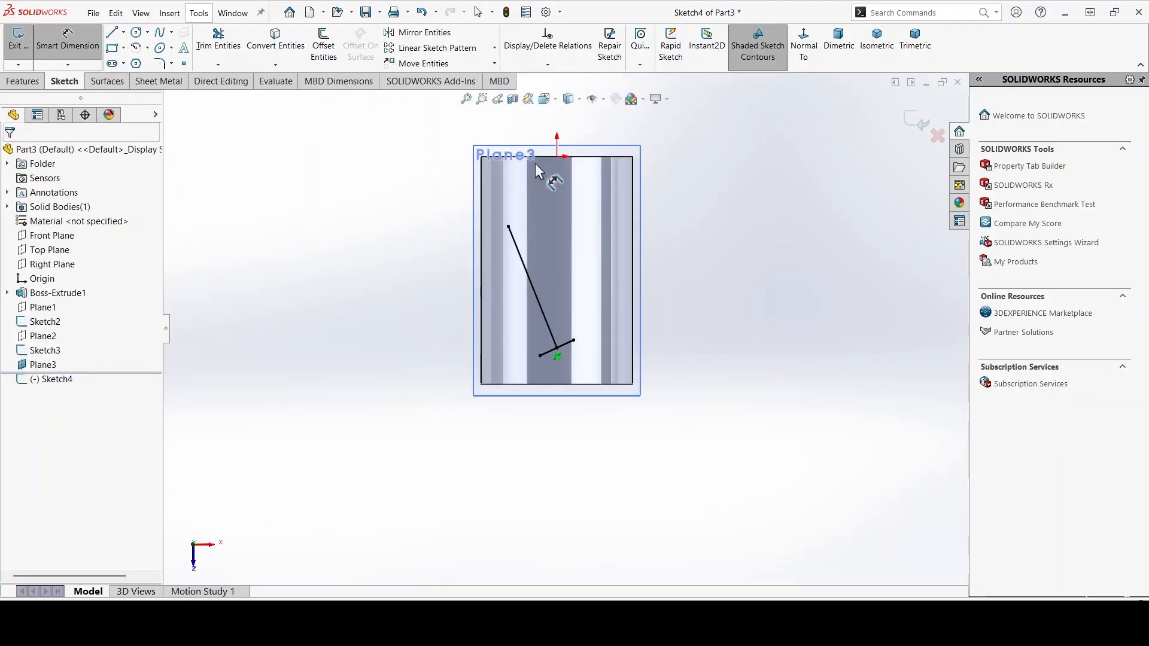
left_click(556, 159)
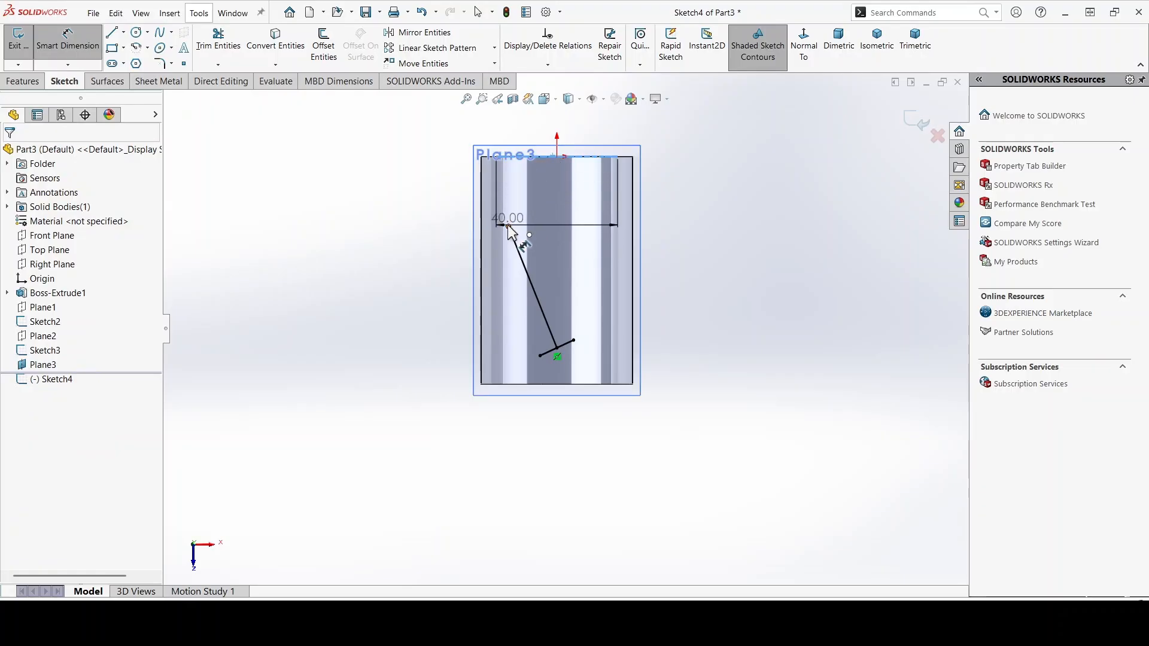
left_click(508, 227)
left_click(590, 201)
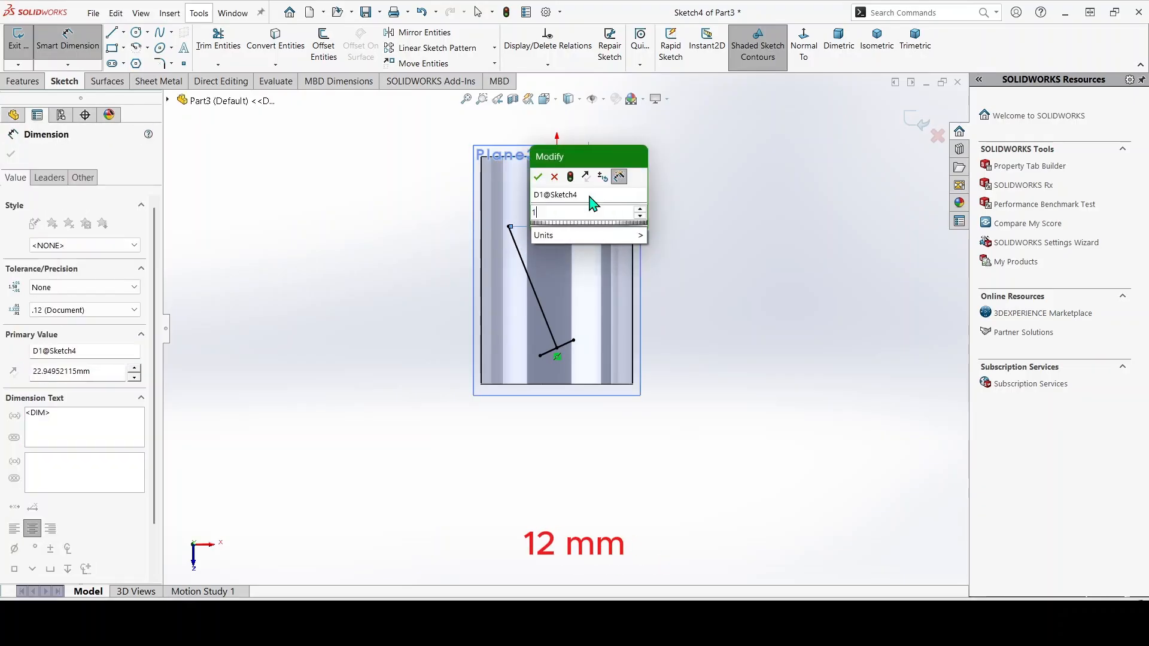
type("12")
key("Return")
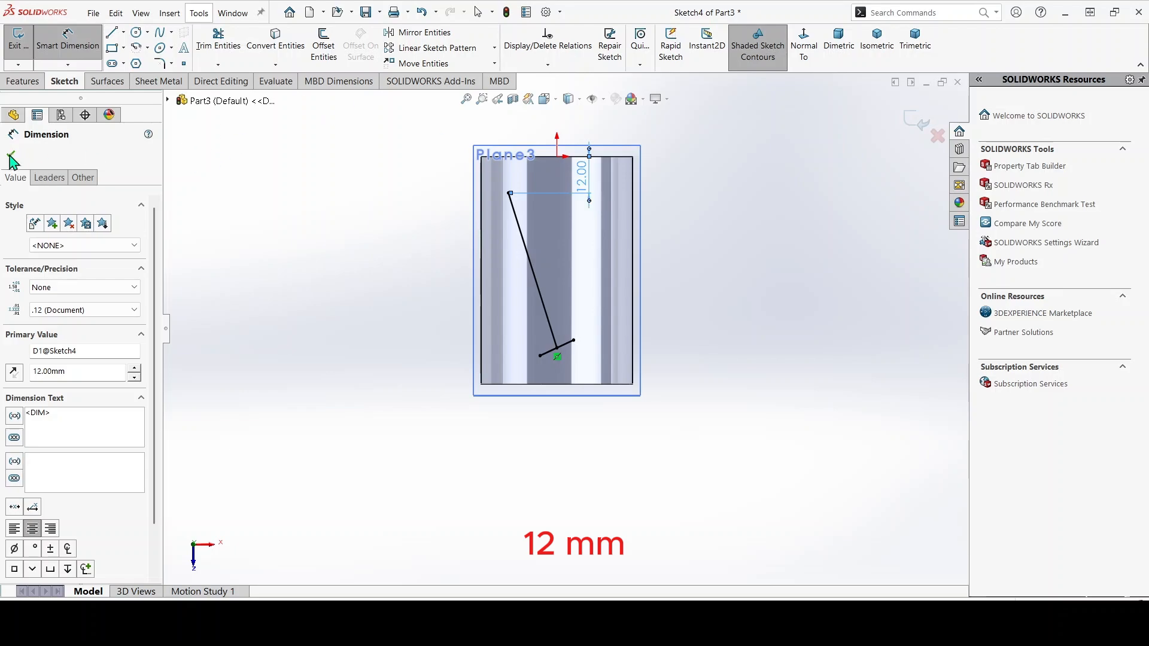
left_click(12, 156)
Add a Perpendicular relation between the slanted line and the rectangle's edge, and close the sketch.
scroll(478, 299, "down", 3)
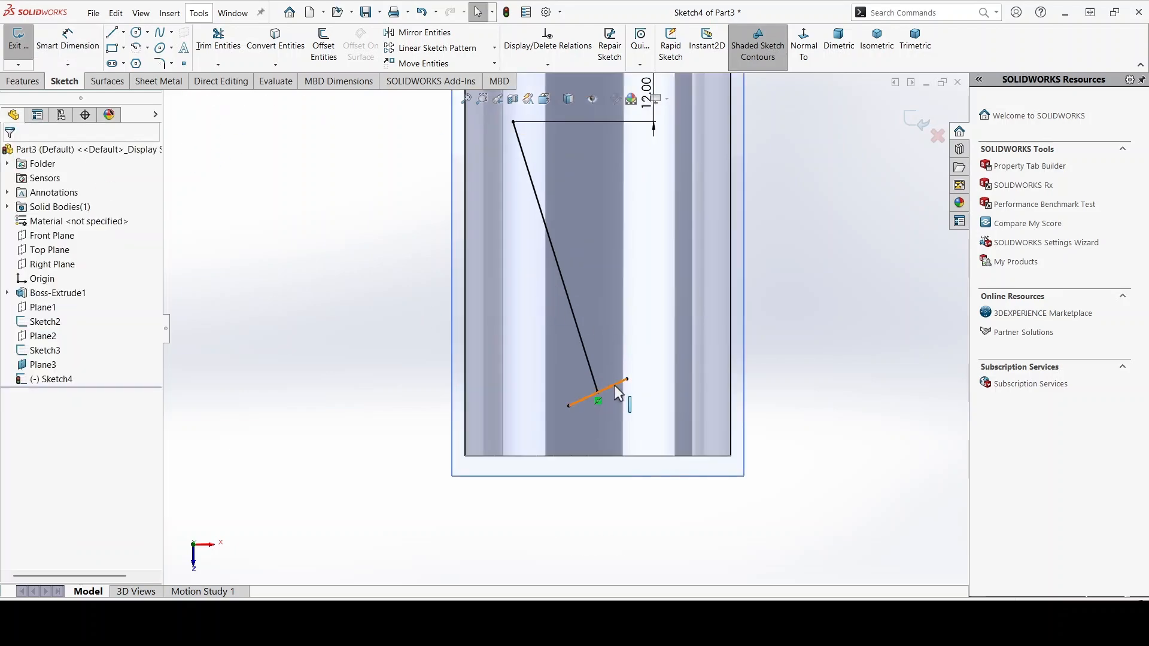
left_click(614, 385)
left_click(593, 368, "ctrl")
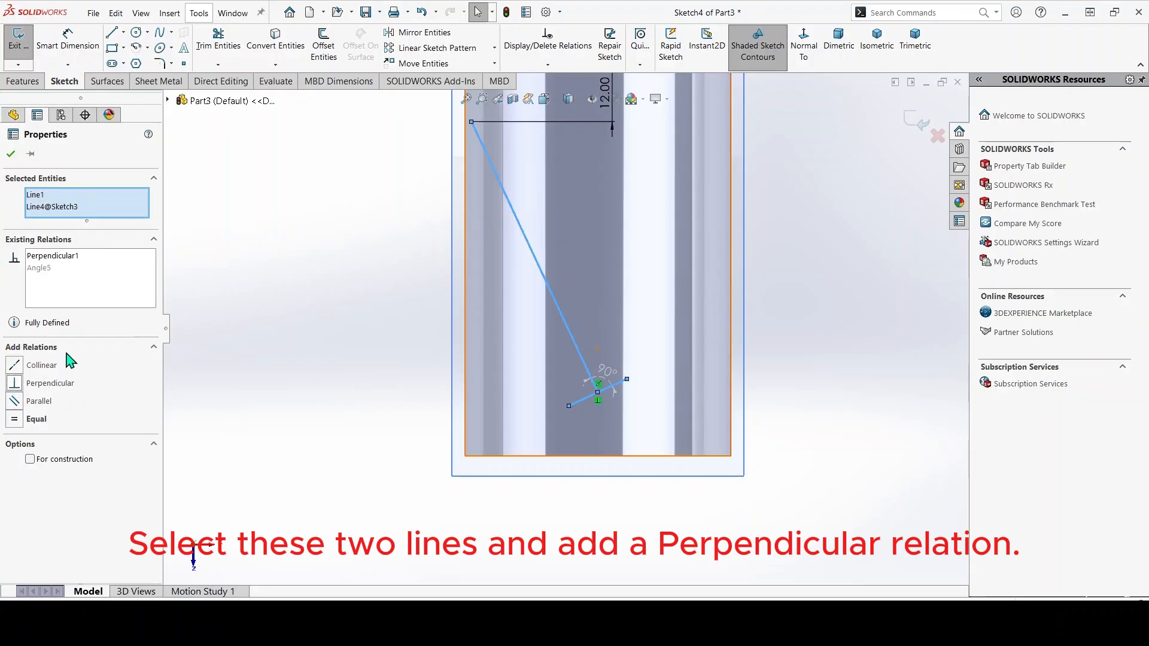
left_click(12, 157)
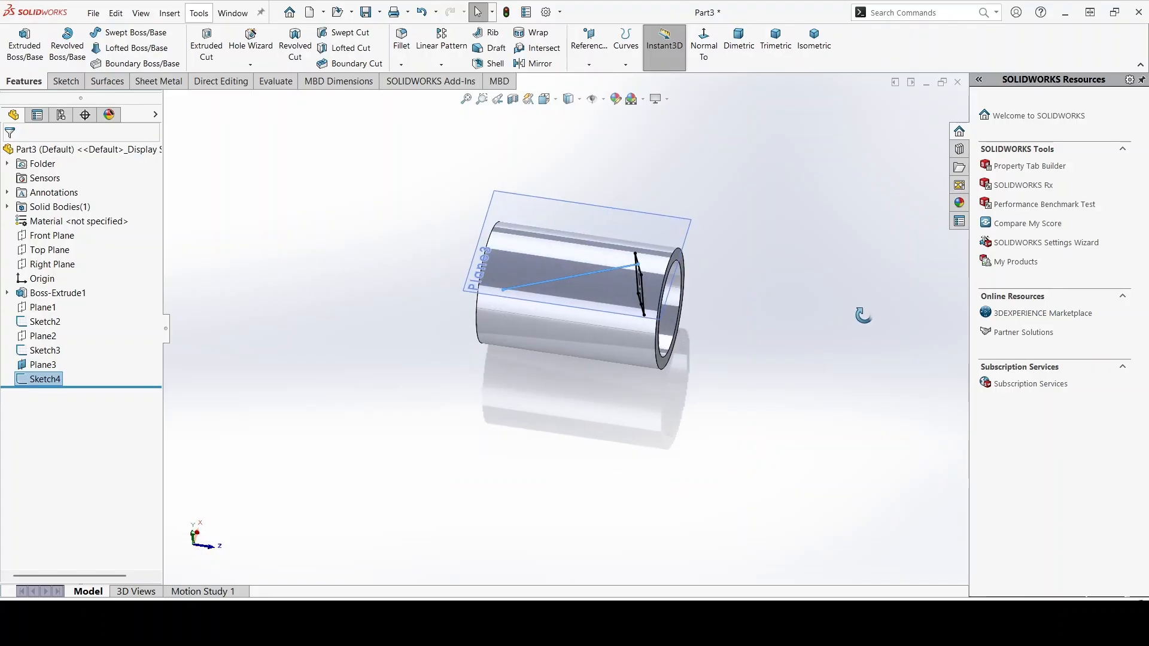
Hide the reference plane offset 25 mm from the Top Plane.
right_click(49, 366)
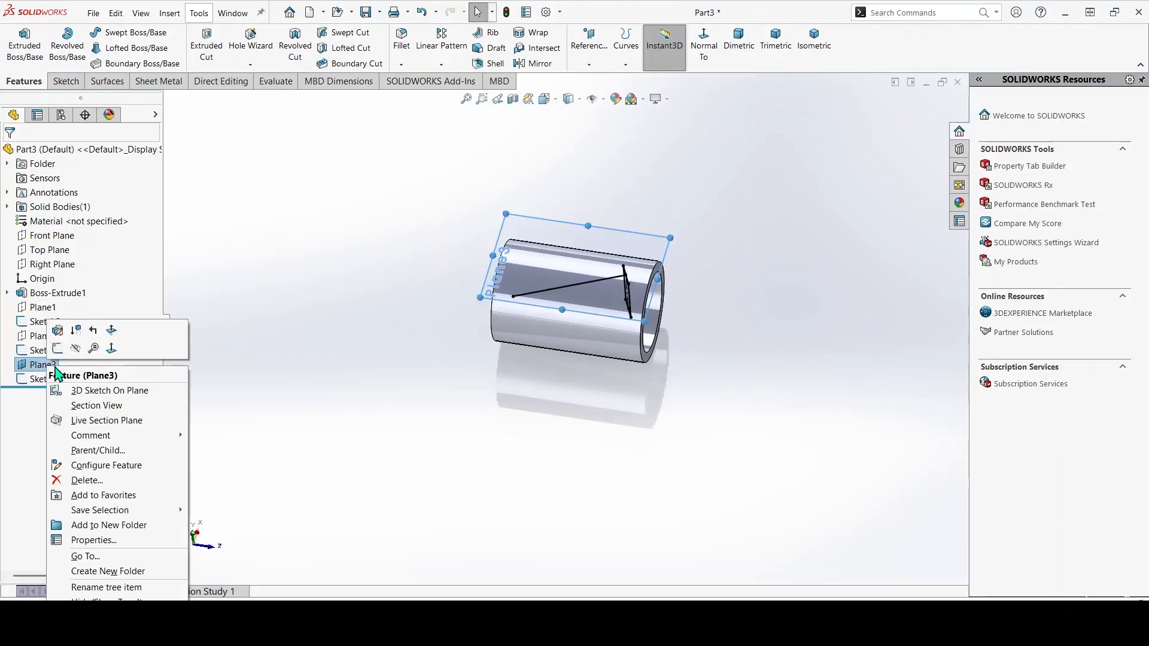
left_click(77, 348)
mouse_move(639, 390)
middle_mouse_down()
mouse_move(623, 373)
mouse_move(646, 366)
mouse_move(694, 388)
mouse_move(638, 312)
mouse_move(703, 284)
mouse_move(722, 217)
mouse_move(722, 272)
mouse_move(687, 333)
middle_mouse_up()
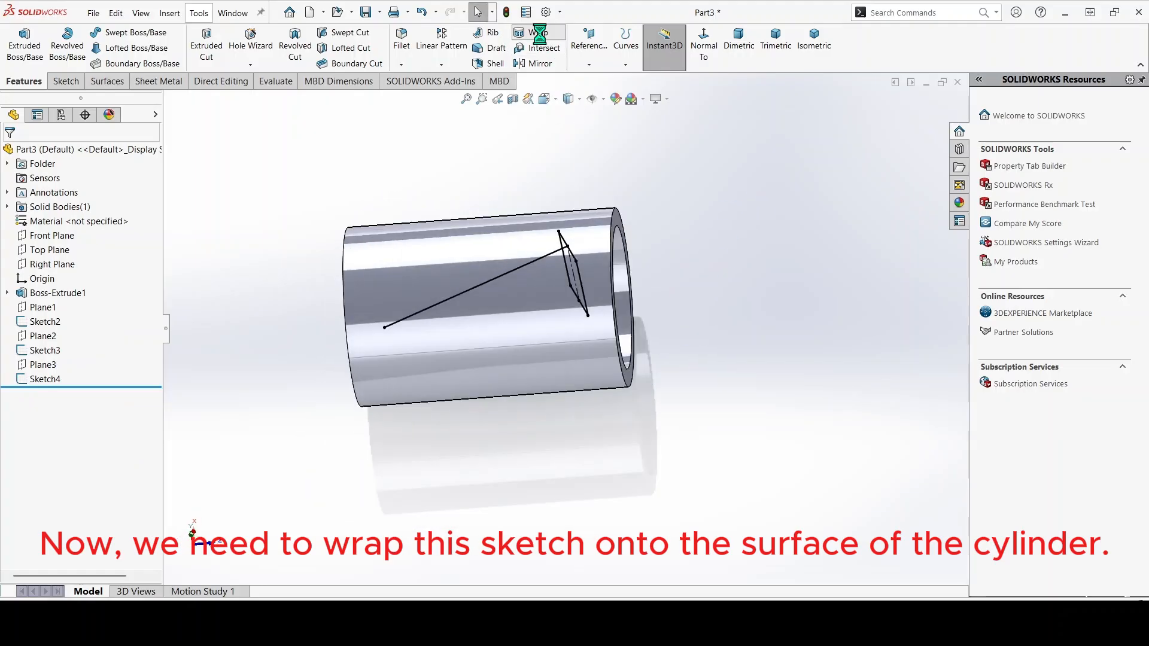
Wrap the slanted line sketch onto the cylinder's outer face as a scribe.
left_click(497, 277)
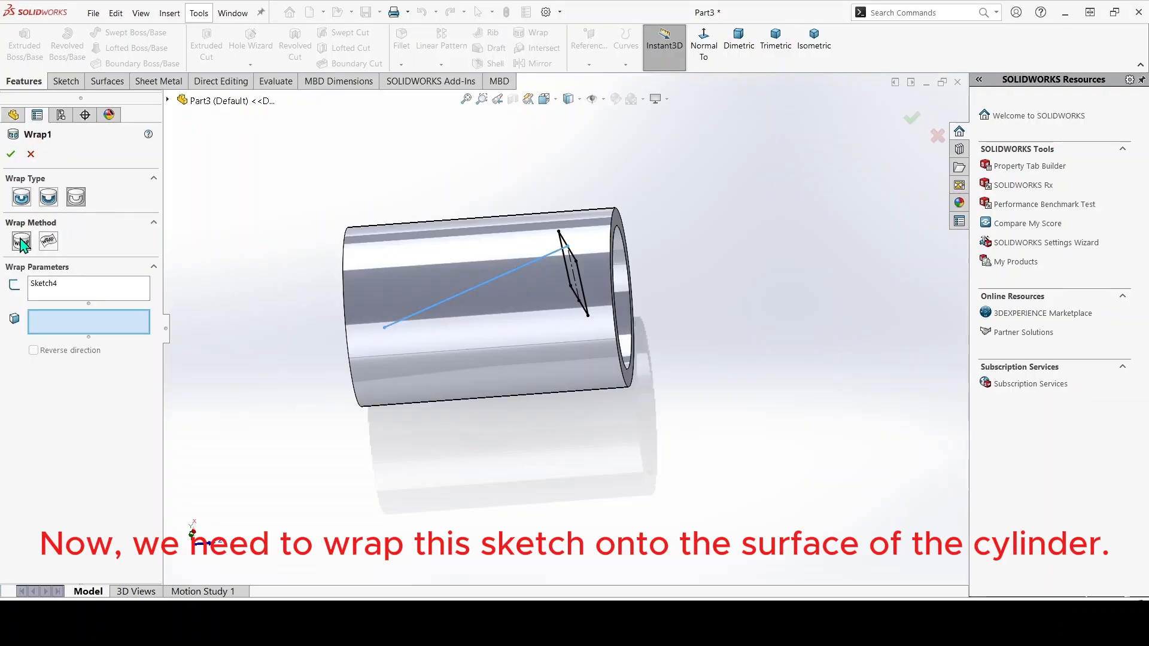
left_click(523, 342)
middle_click_drag(369, 489, 377, 379)
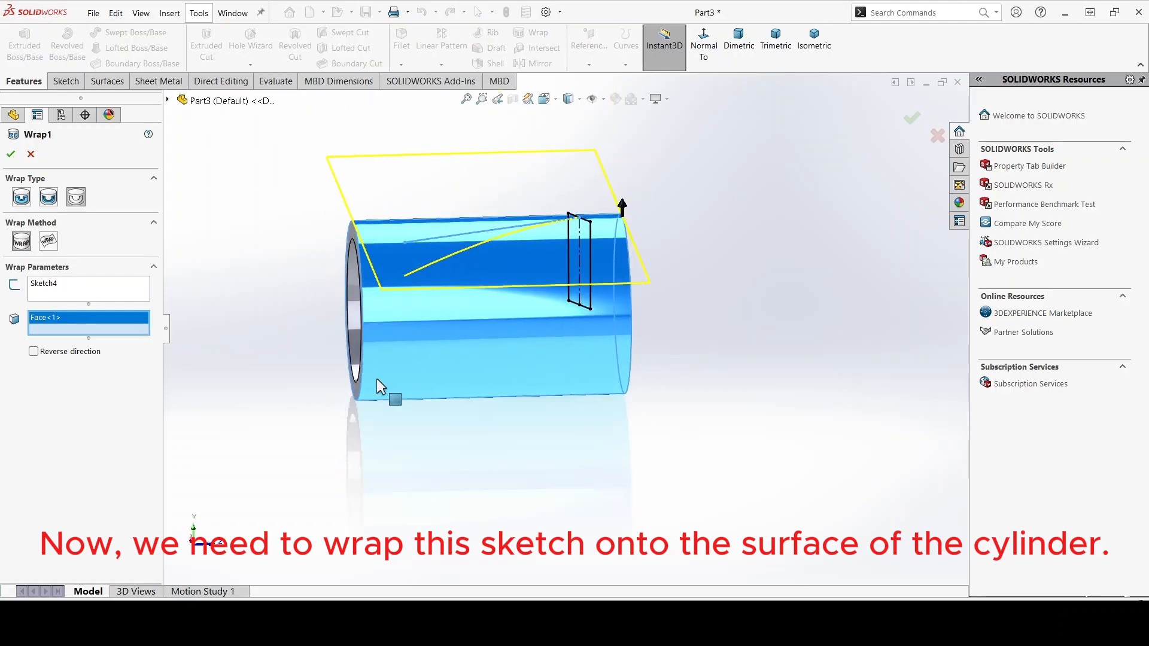
left_click(11, 154)
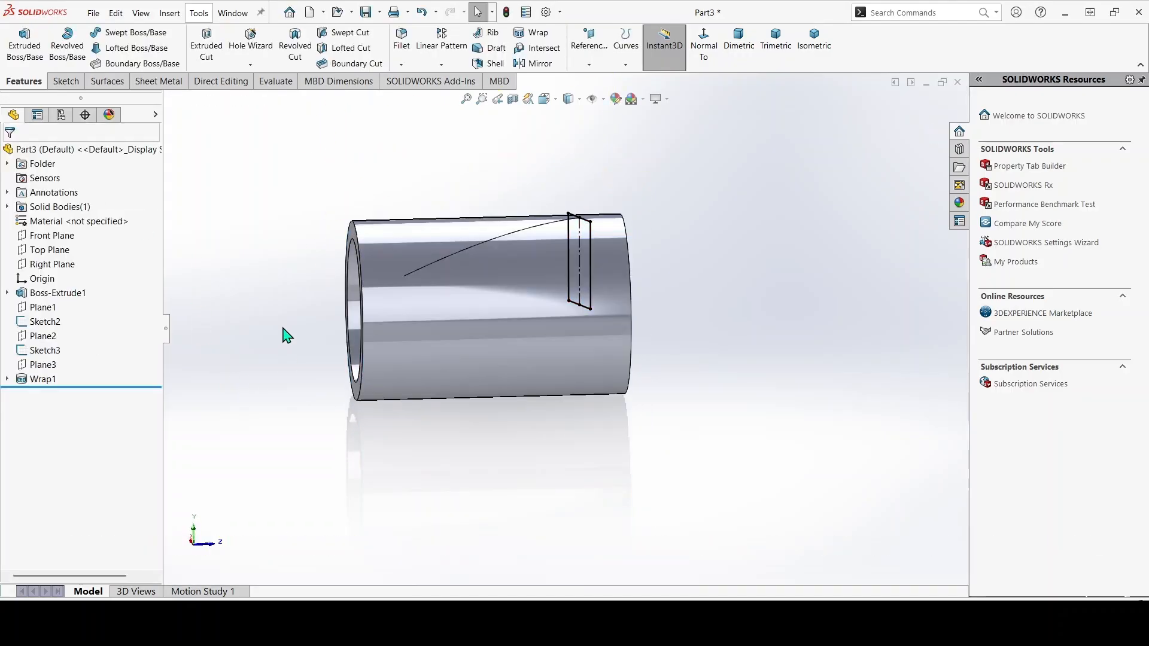
Set up a swept cut with the rectangle sketch as the profile and the wrapped line as the path.
middle_click_drag(286, 335, 245, 468)
middle_click_drag(270, 413, 249, 401)
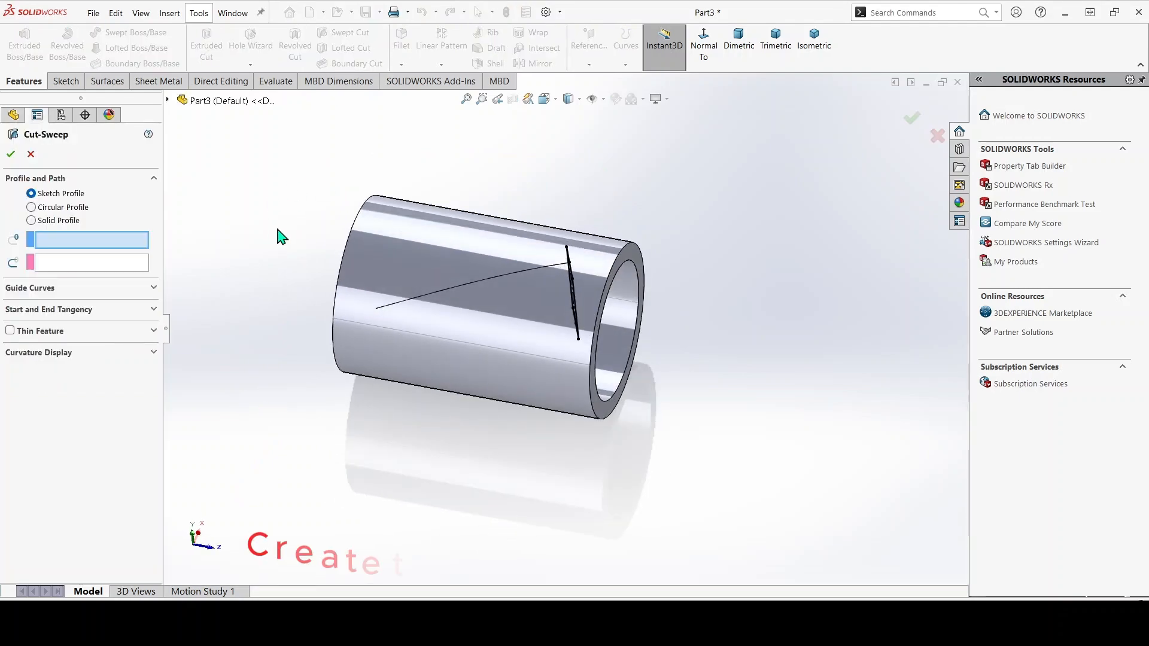
left_click(576, 303)
middle_click_drag(361, 379, 344, 323)
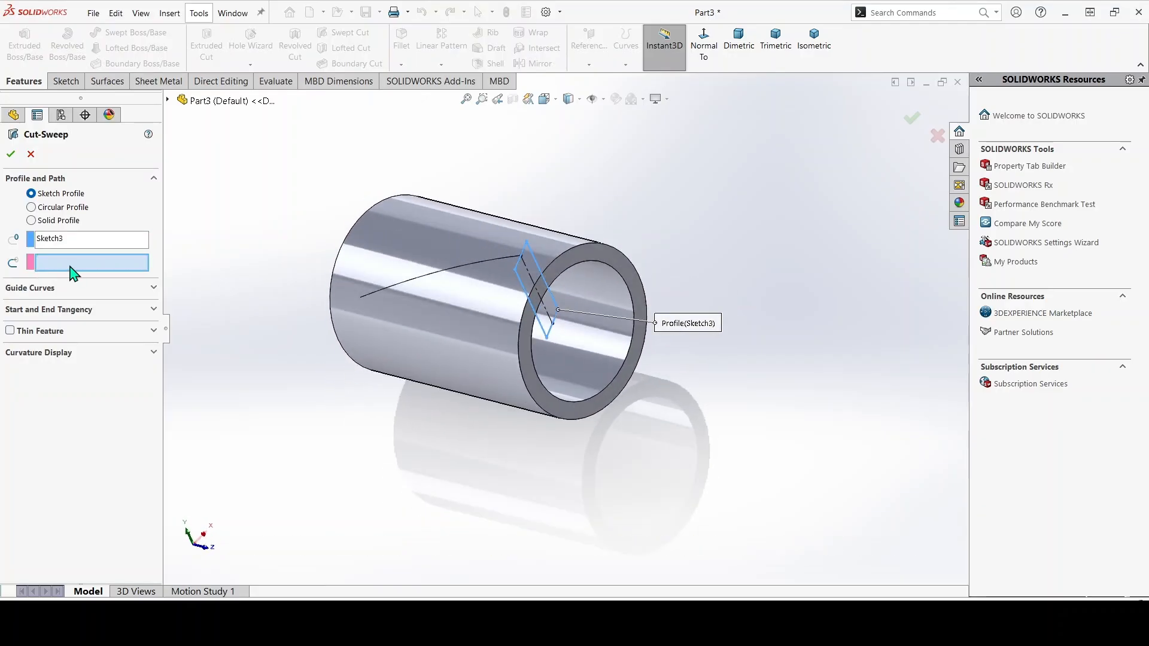
left_click(464, 268)
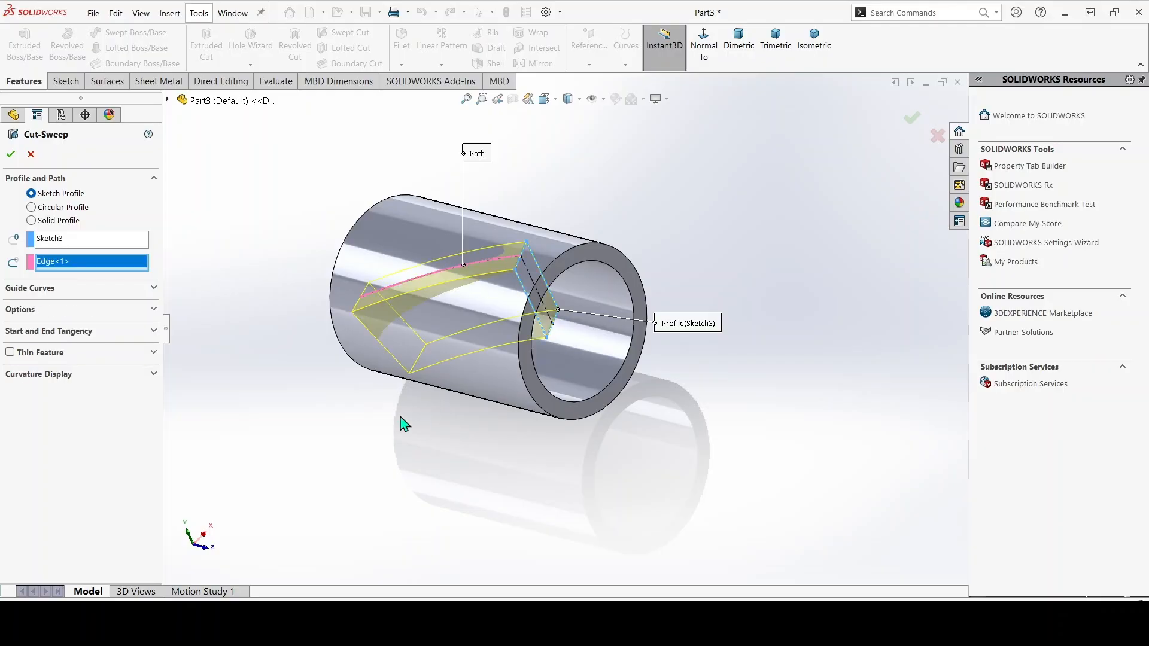
middle_click_drag(403, 423, 418, 484)
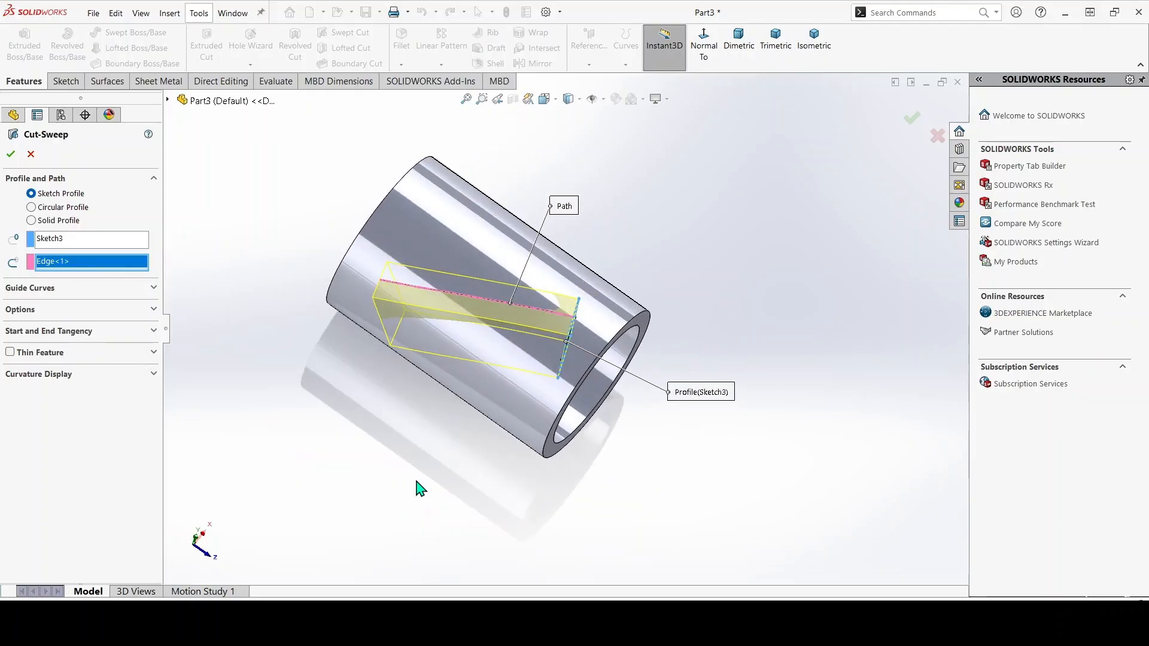
Set the swept cut's profile twist to Natural and complete the cut.
left_click(154, 310)
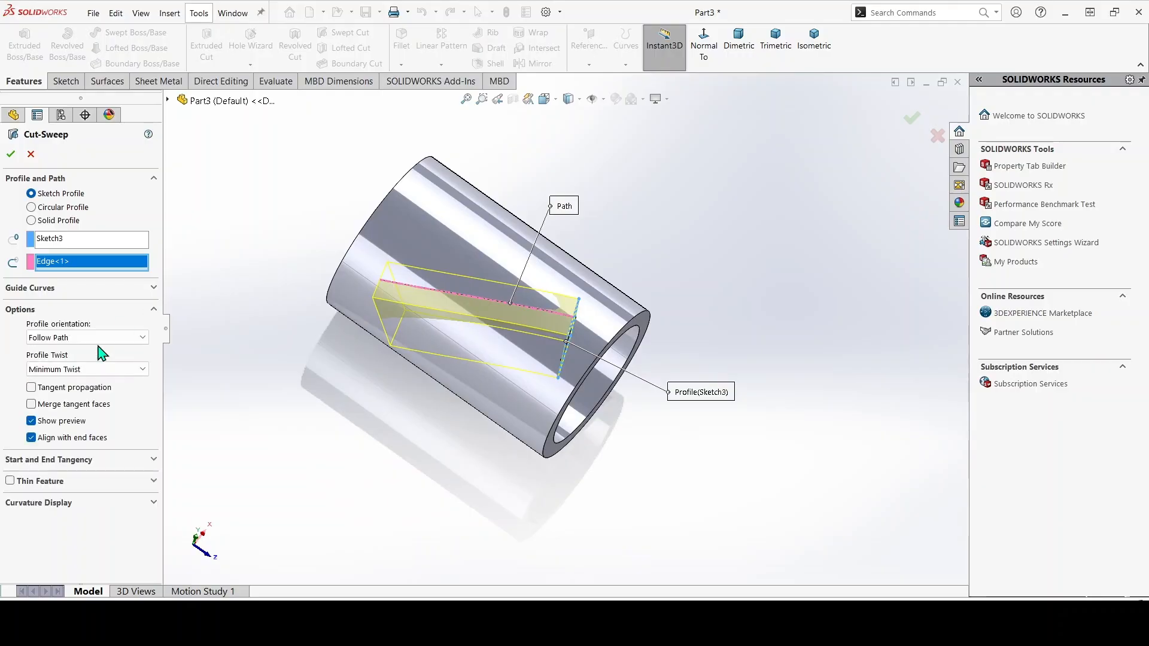
left_click(142, 370)
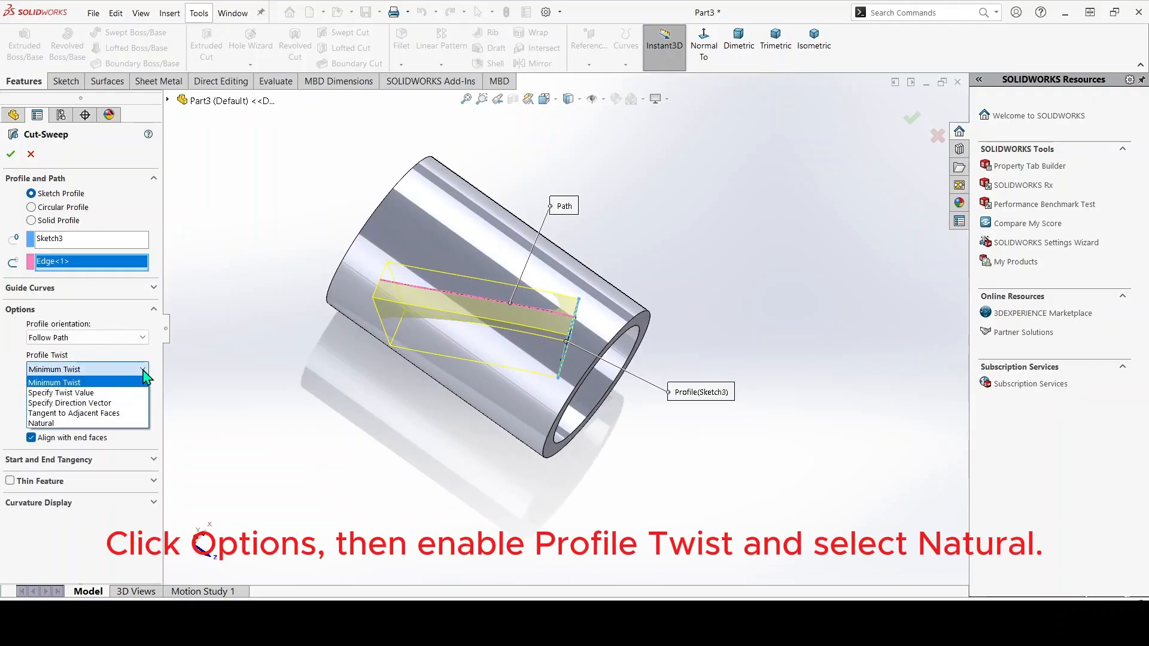
left_click(57, 424)
middle_click_drag(362, 477, 317, 263)
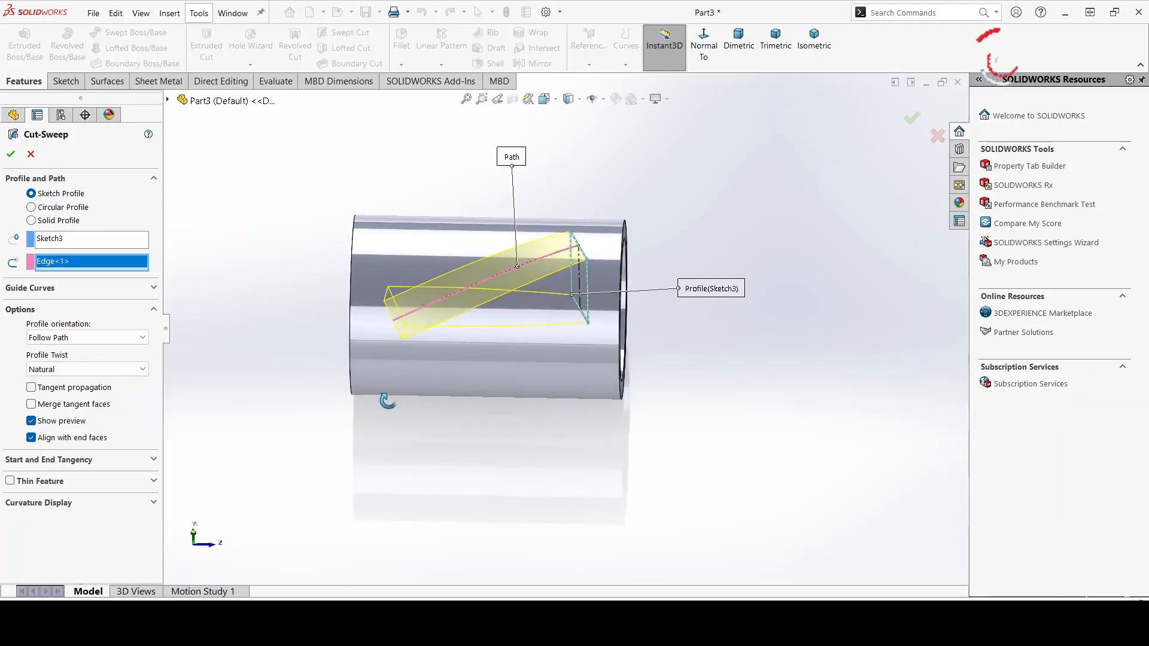
left_click(11, 154)
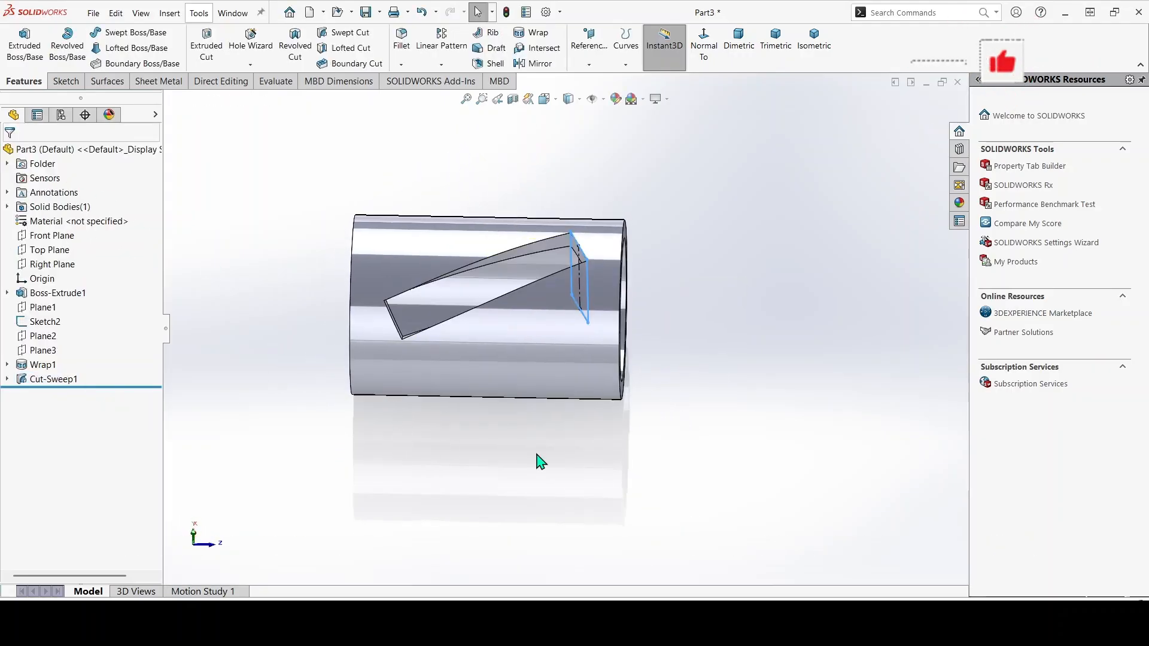
Hide the centerline sketch still displayed at the slot's end.
middle_click_drag(622, 476, 611, 431)
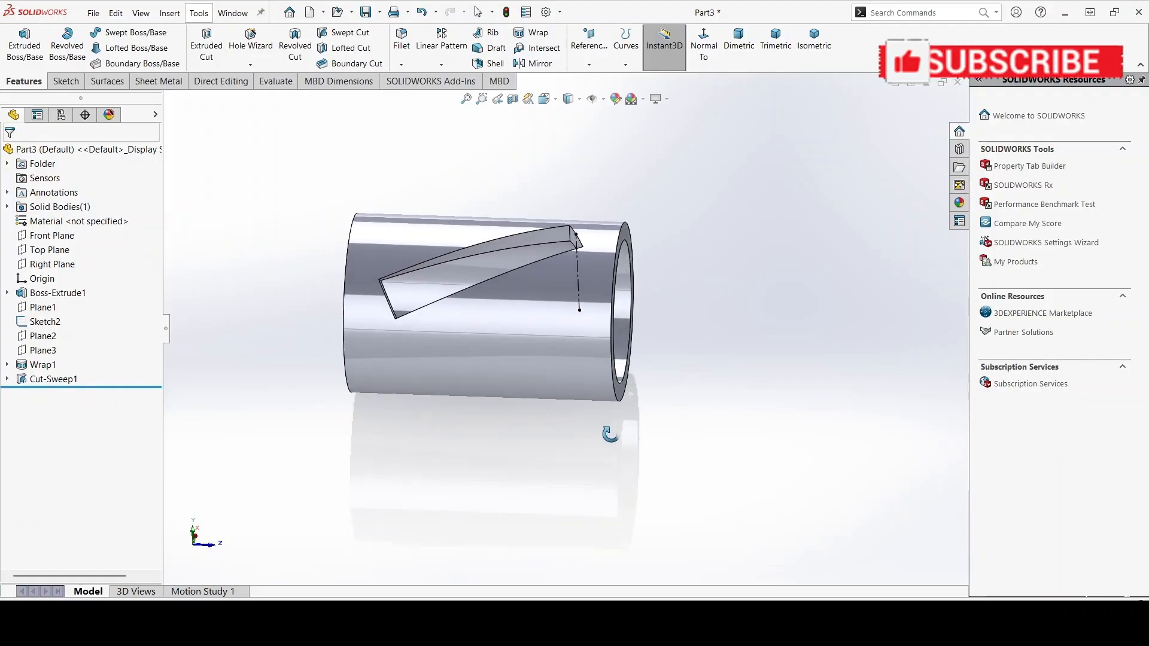
right_click(57, 322)
left_click(57, 304)
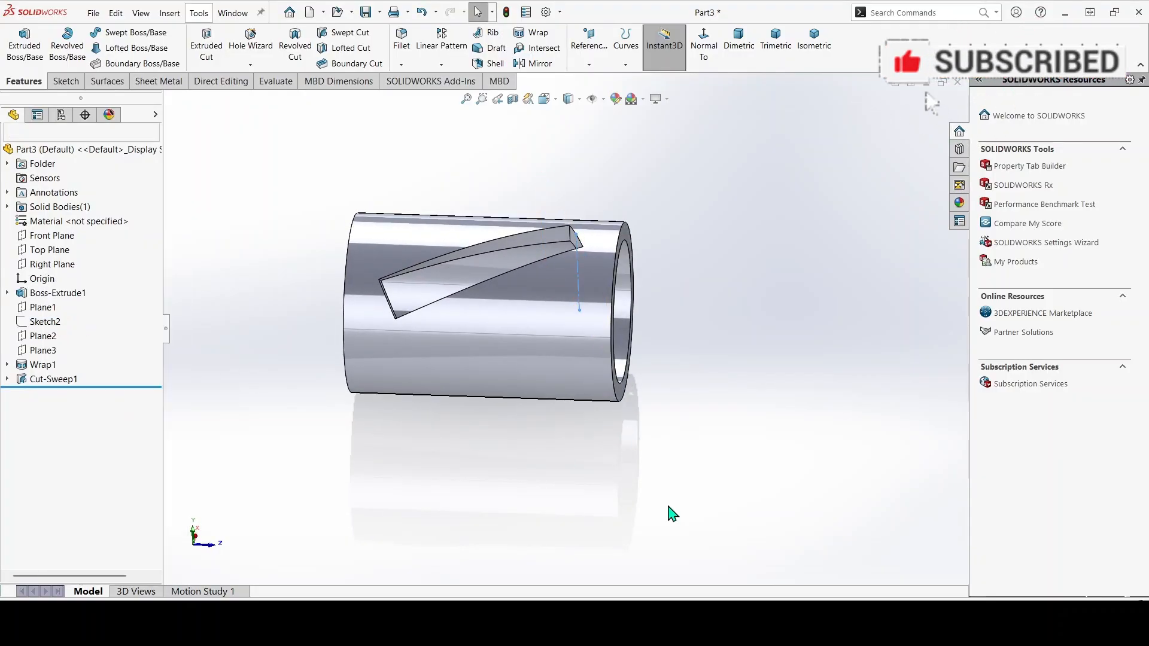
middle_click_drag(708, 365, 485, 244)
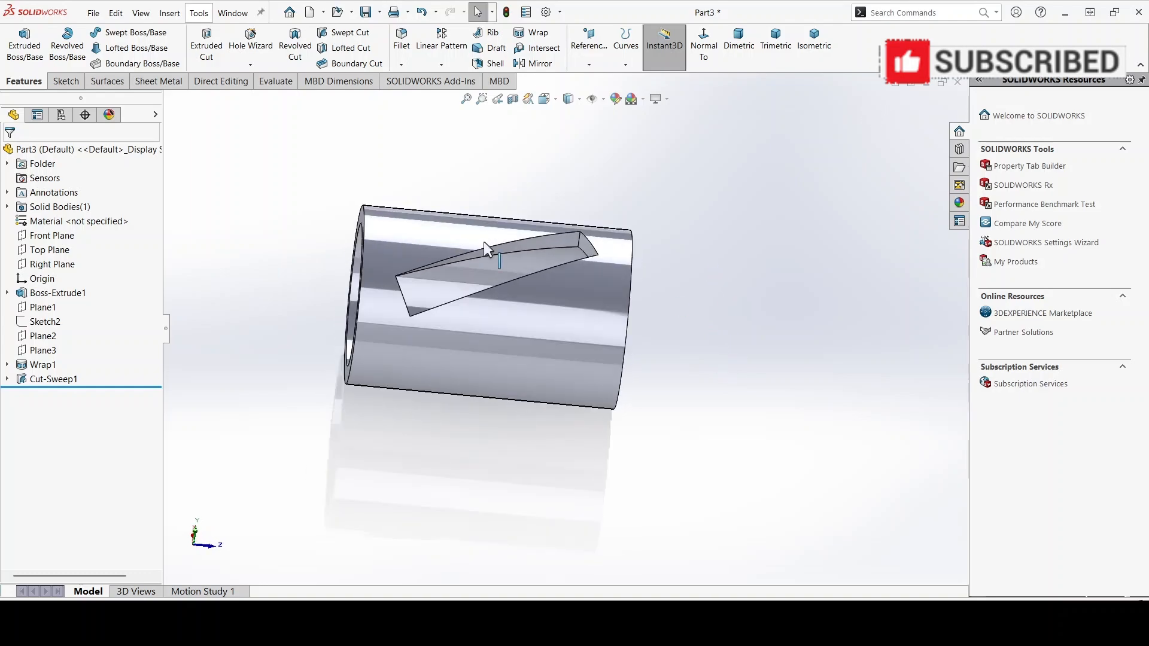
On the plane offset 25 mm from the Top Plane, sketch a circle about 21 mm in diameter beside the cylinder.
left_click(43, 350)
middle_click_drag(515, 419, 503, 348)
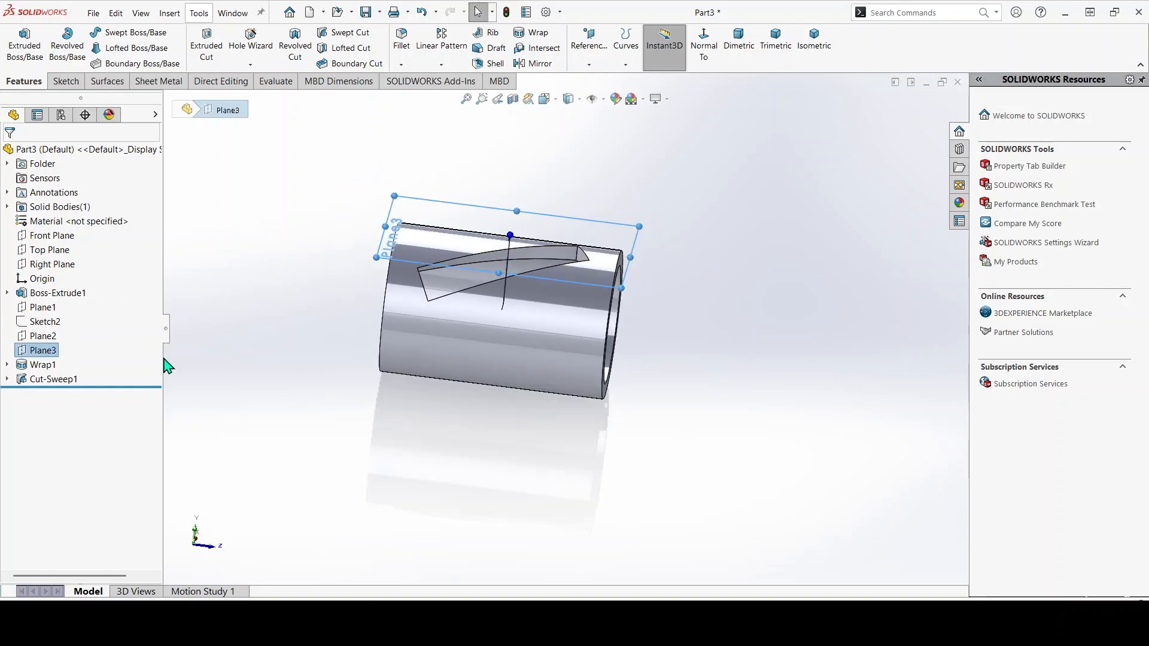
right_click(44, 360)
left_click(53, 329)
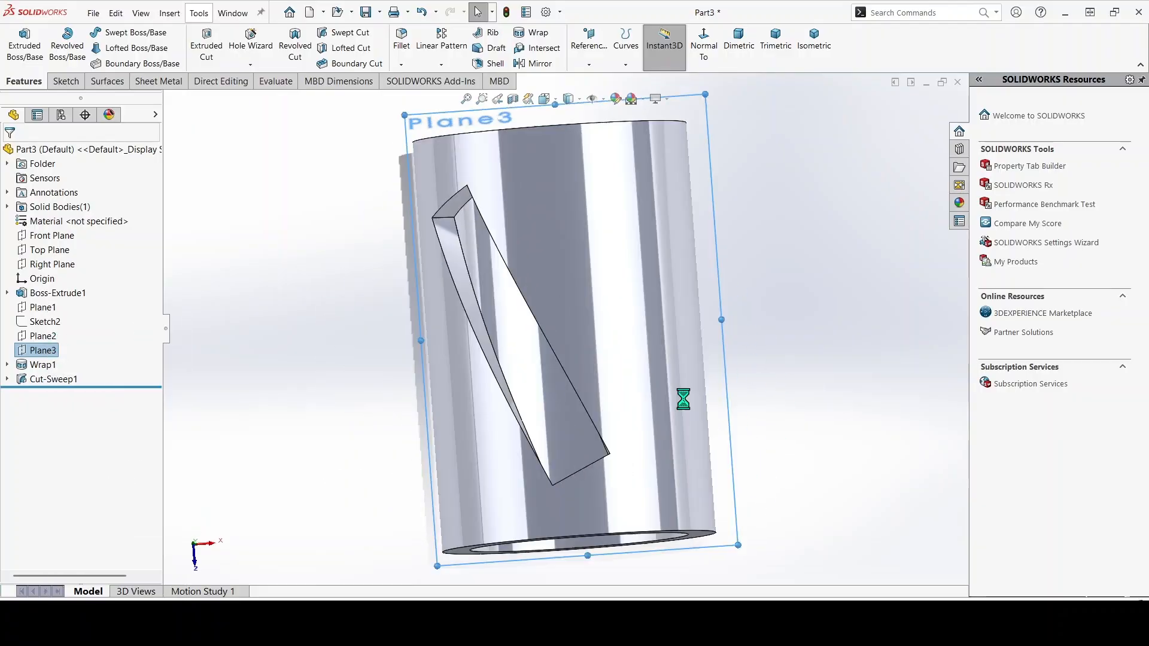
left_click(136, 32)
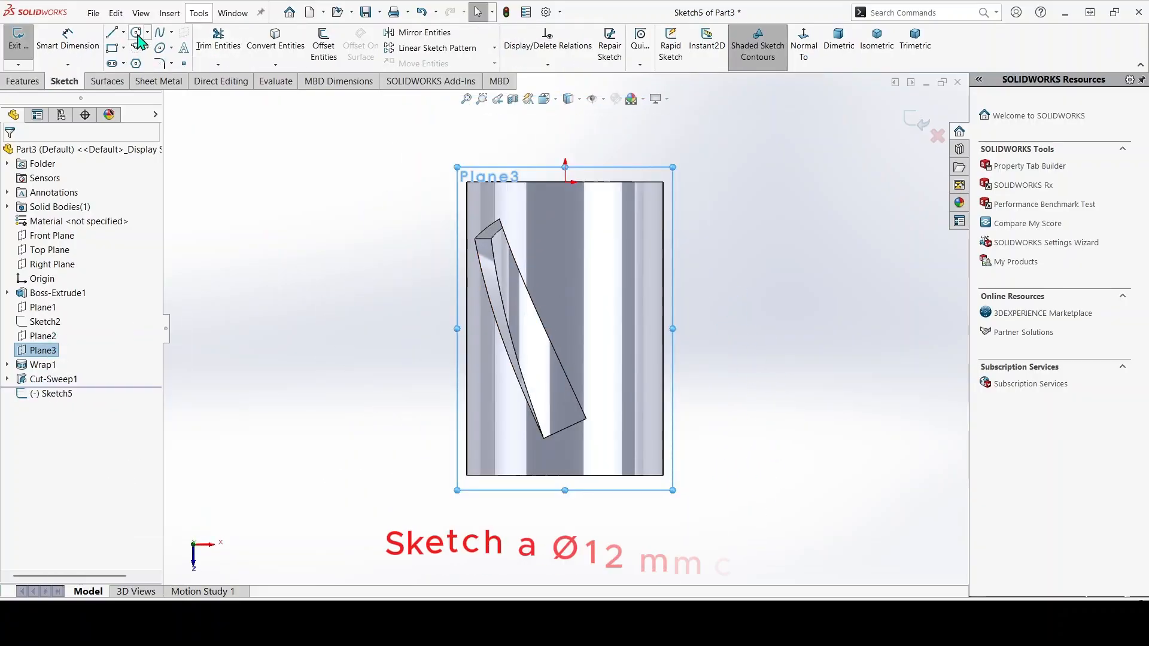
left_click(752, 398)
left_click(800, 398)
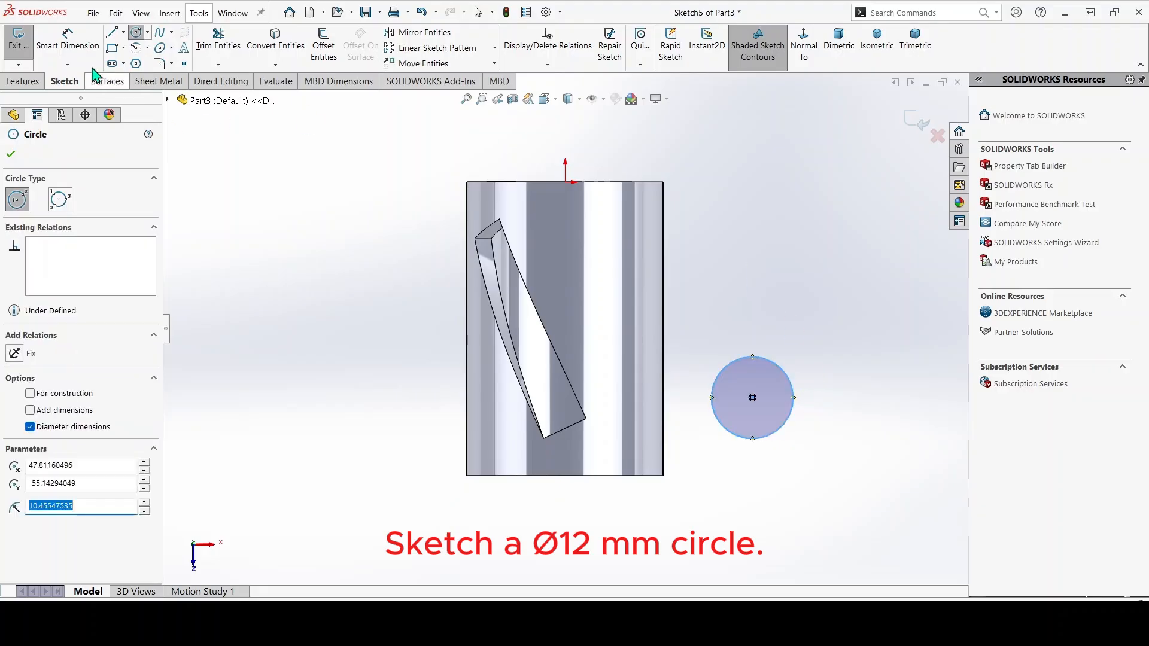
Dimension the circle's diameter as 12 mm.
key("d")
left_click(794, 394)
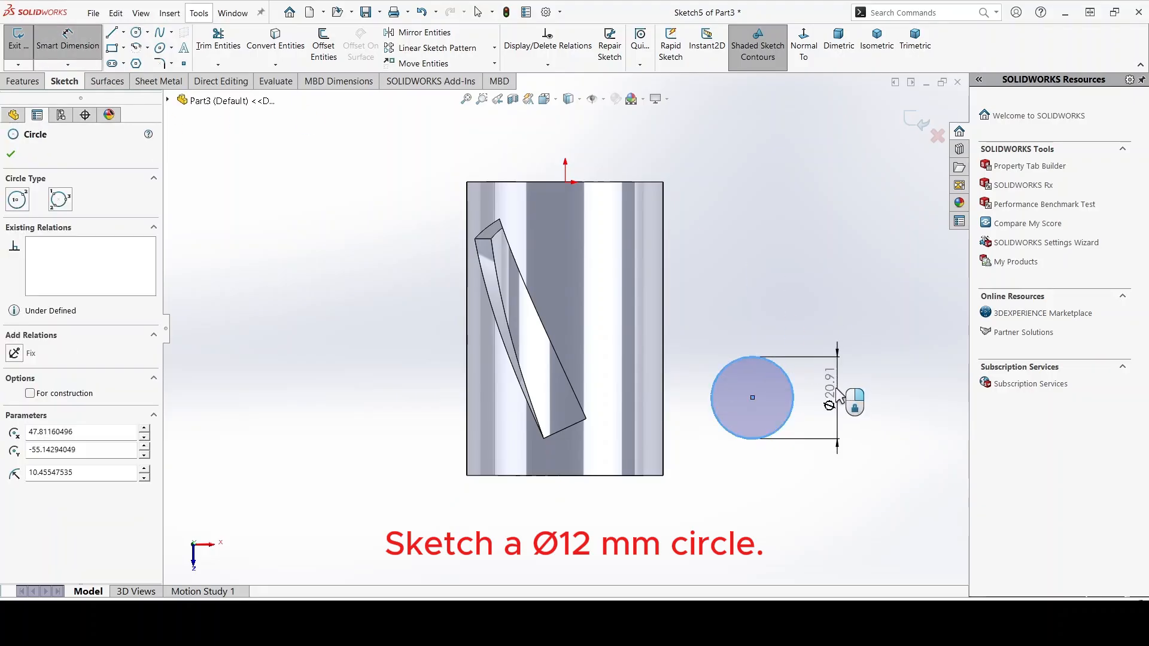
left_click(841, 397)
type("12")
key("Return")
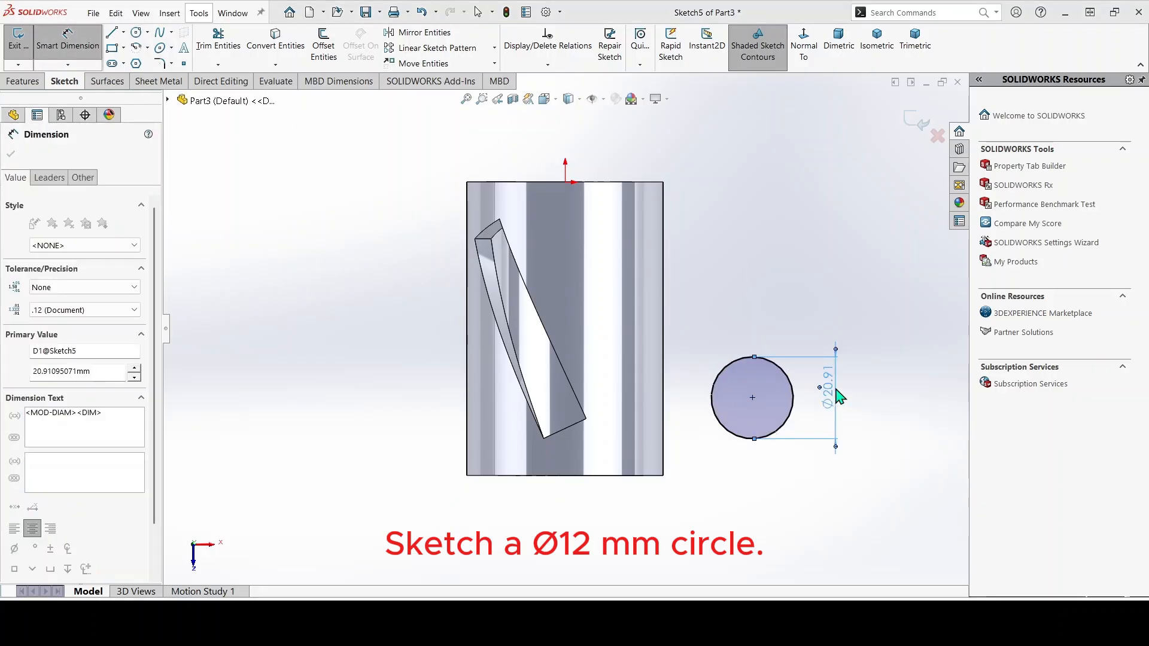
key("Escape")
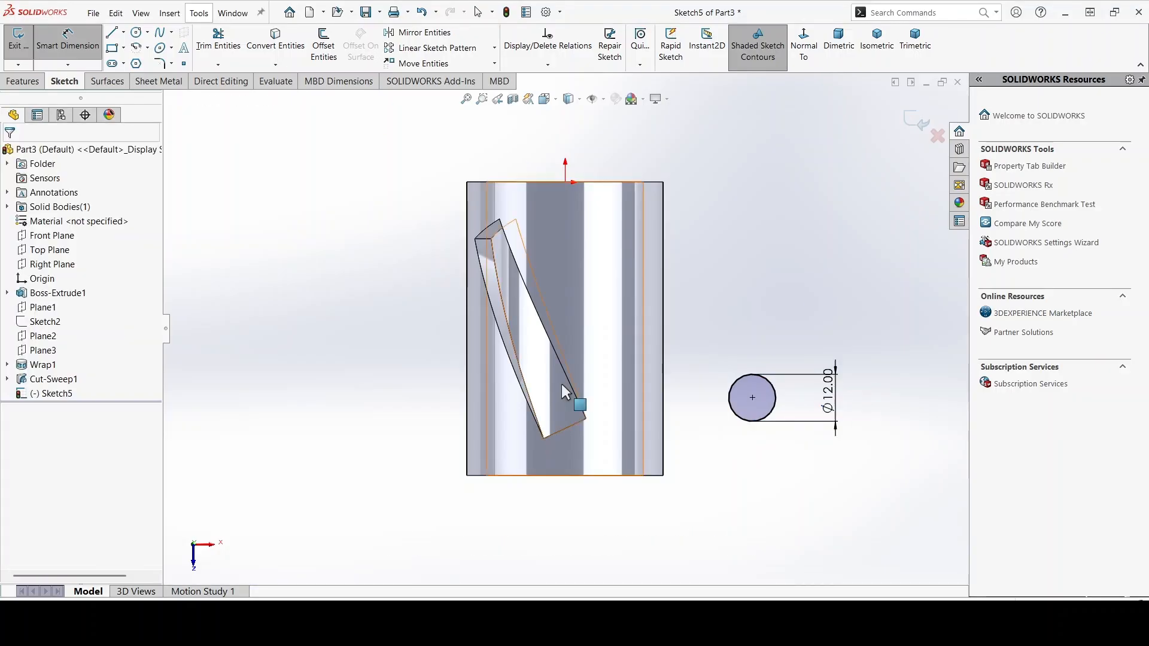
Add a Midpoint relation between the circle's center and the short edge at the slot's end farther from the origin.
scroll(611, 419, "down", 3)
left_click(820, 388)
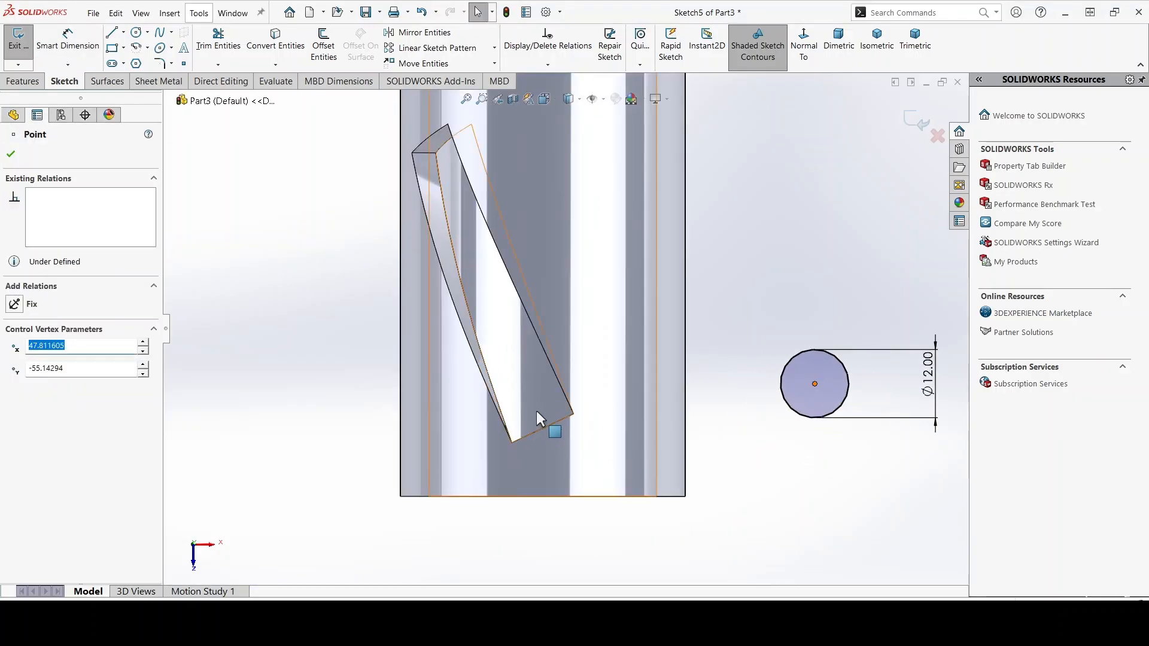
left_click(547, 427, "ctrl")
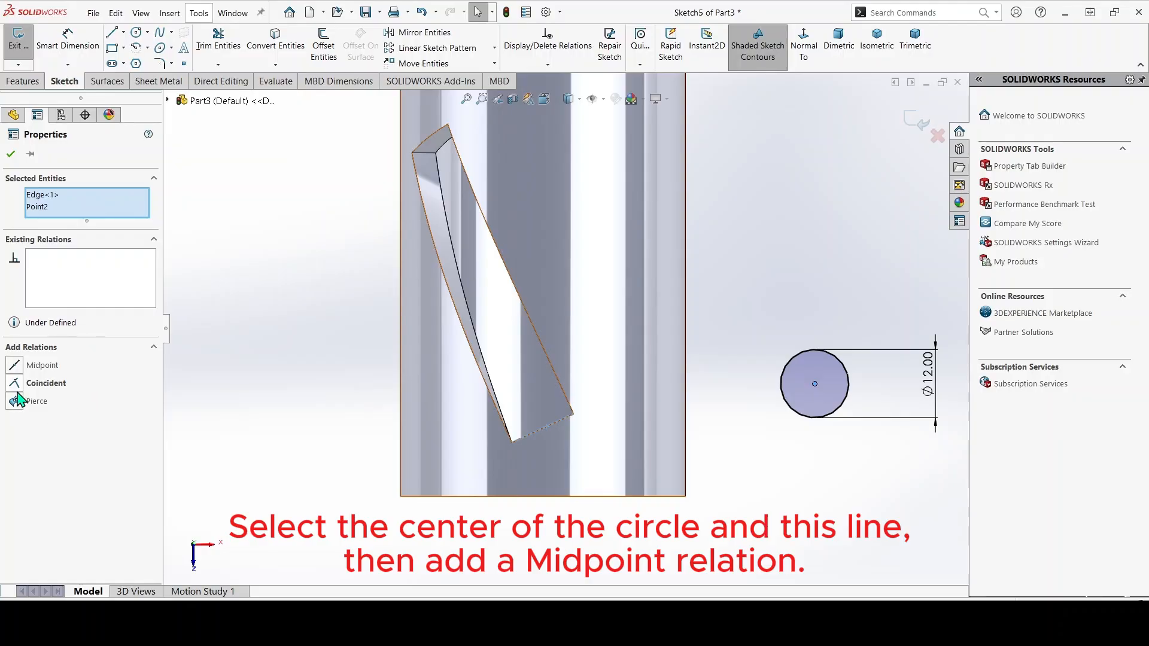
left_click(16, 367)
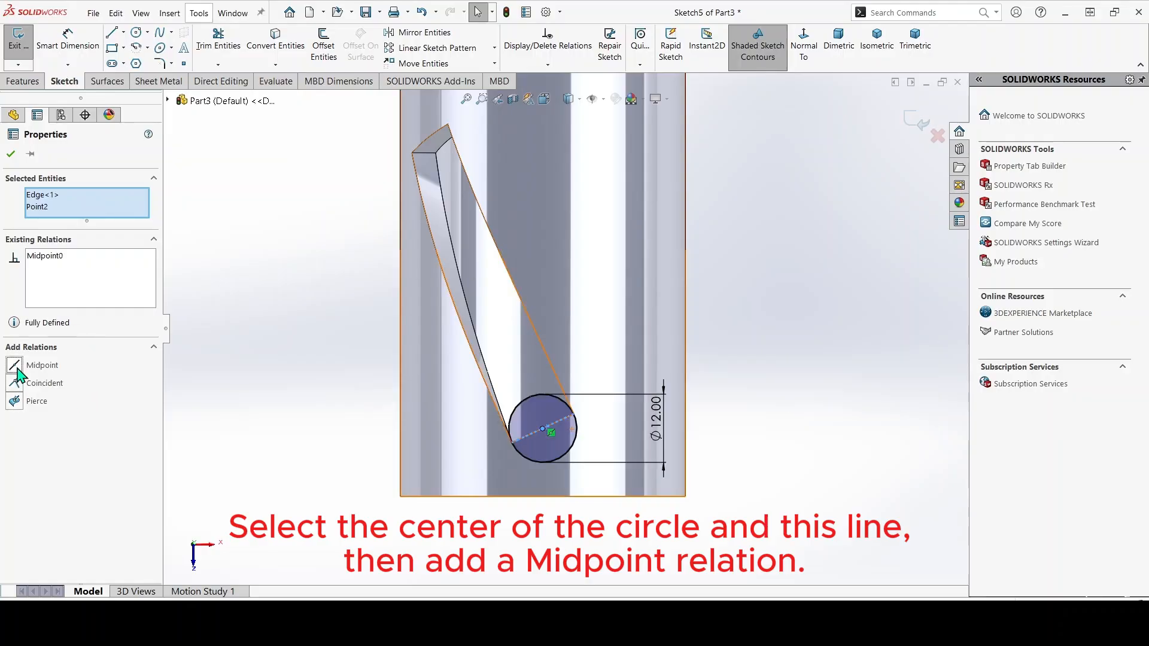
left_click(11, 154)
Make an extruded cut of the 12 mm circle with the Up To Next end condition.
left_click(24, 82)
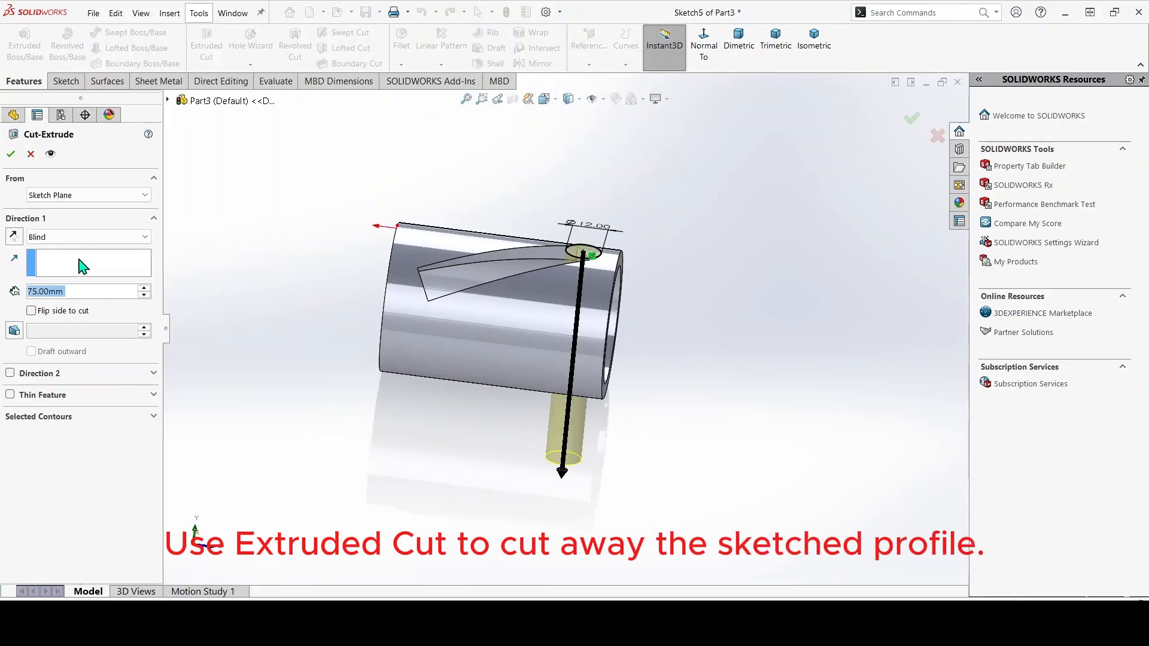
left_click(145, 237)
left_click(69, 281)
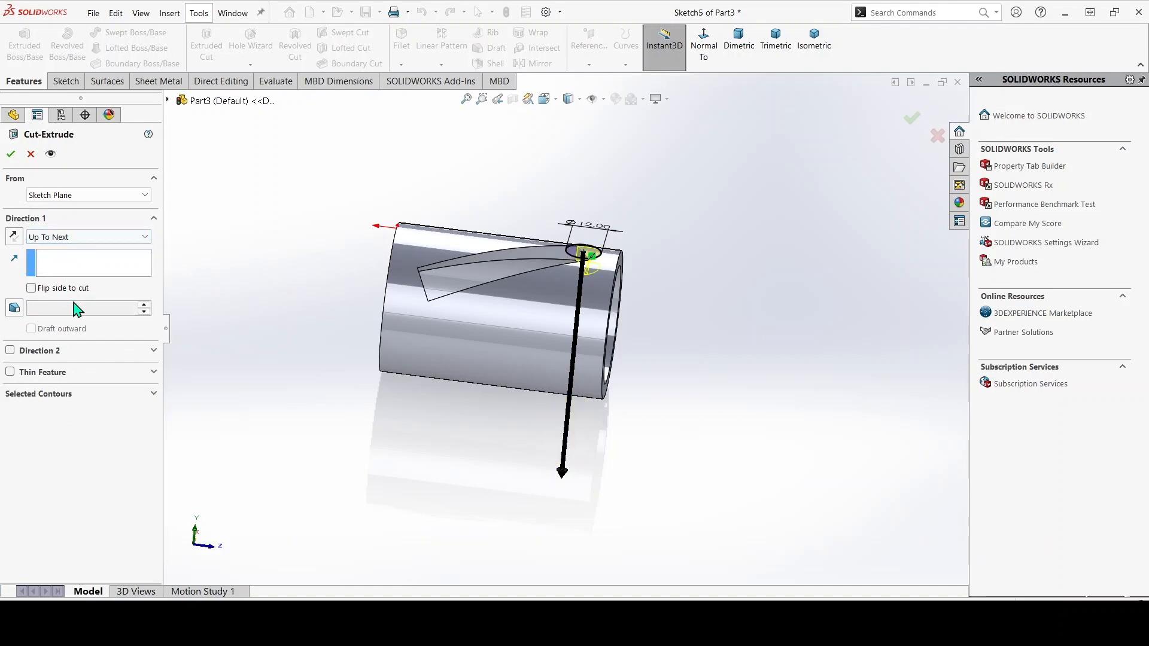
key("Return")
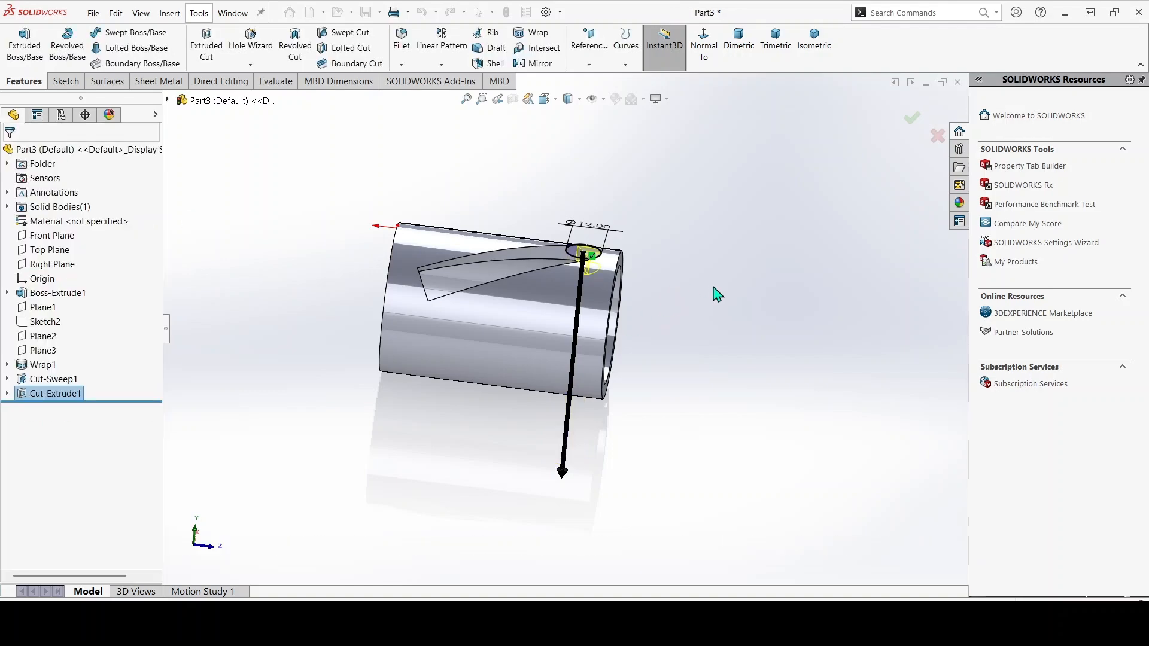
Open a sketch on the slot's flat end face and show the model with hidden lines removed.
middle_click_drag(713, 299, 371, 243)
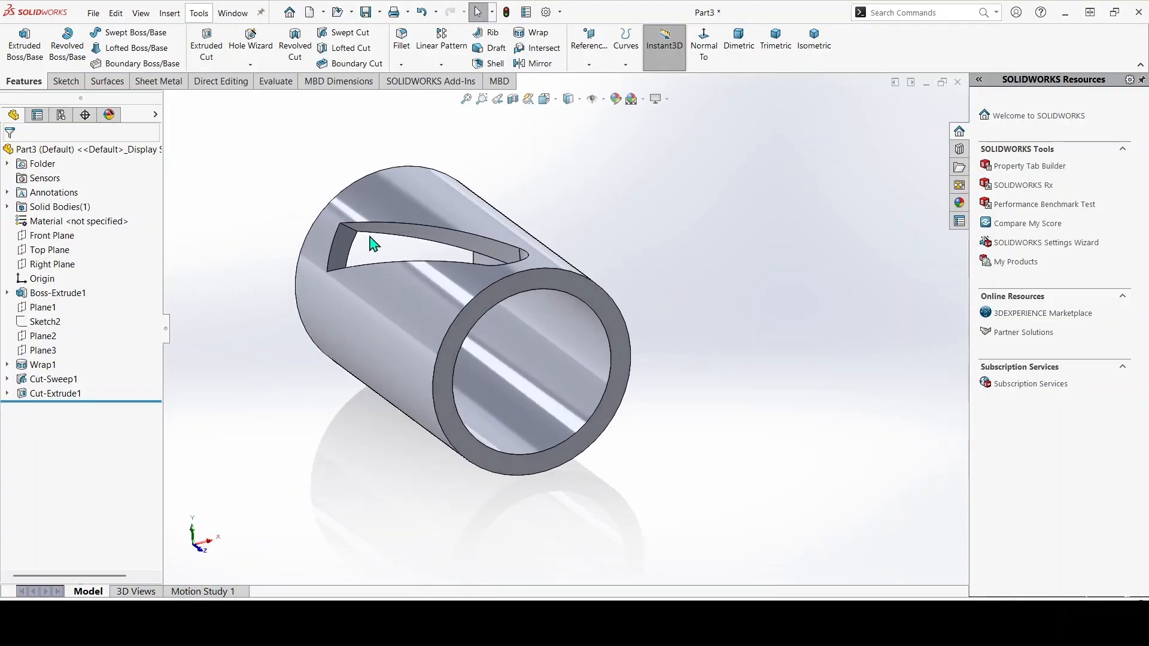
scroll(363, 268, "down", 3)
left_click(352, 251)
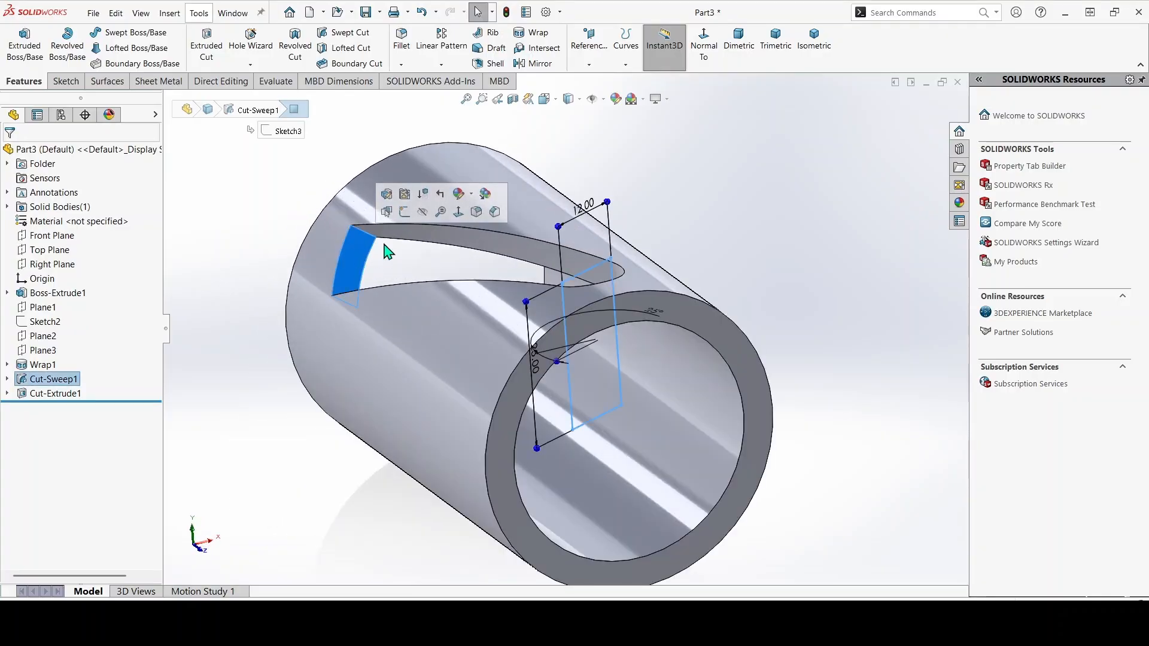
left_click(398, 216)
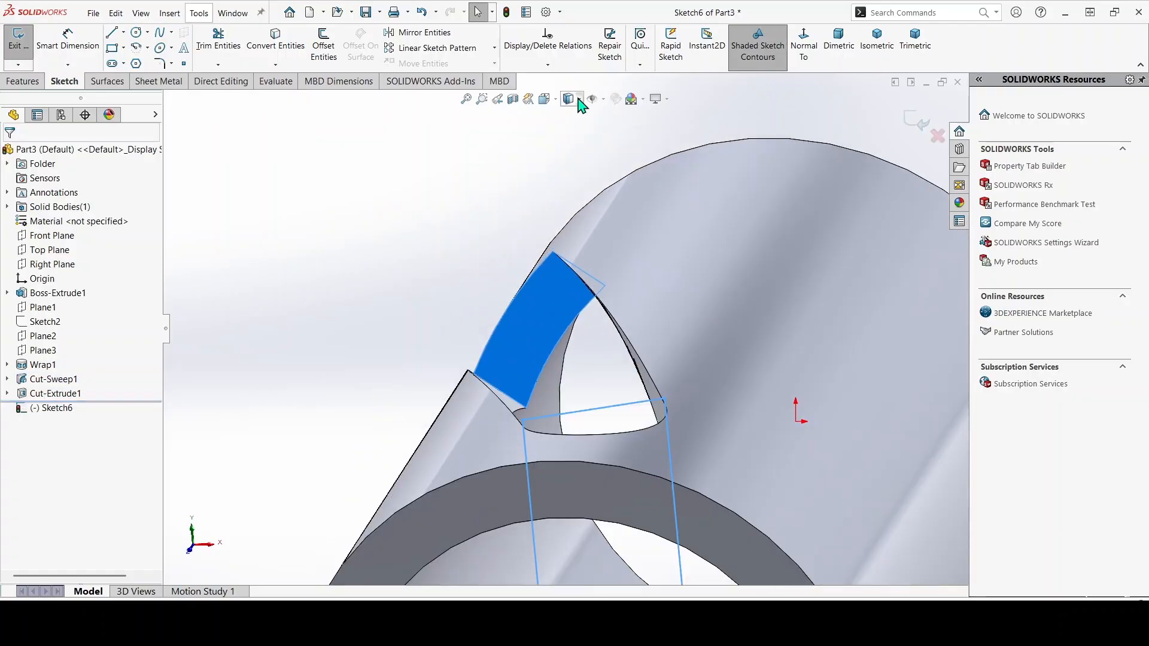
left_click(569, 150)
scroll(617, 350, "down", 3)
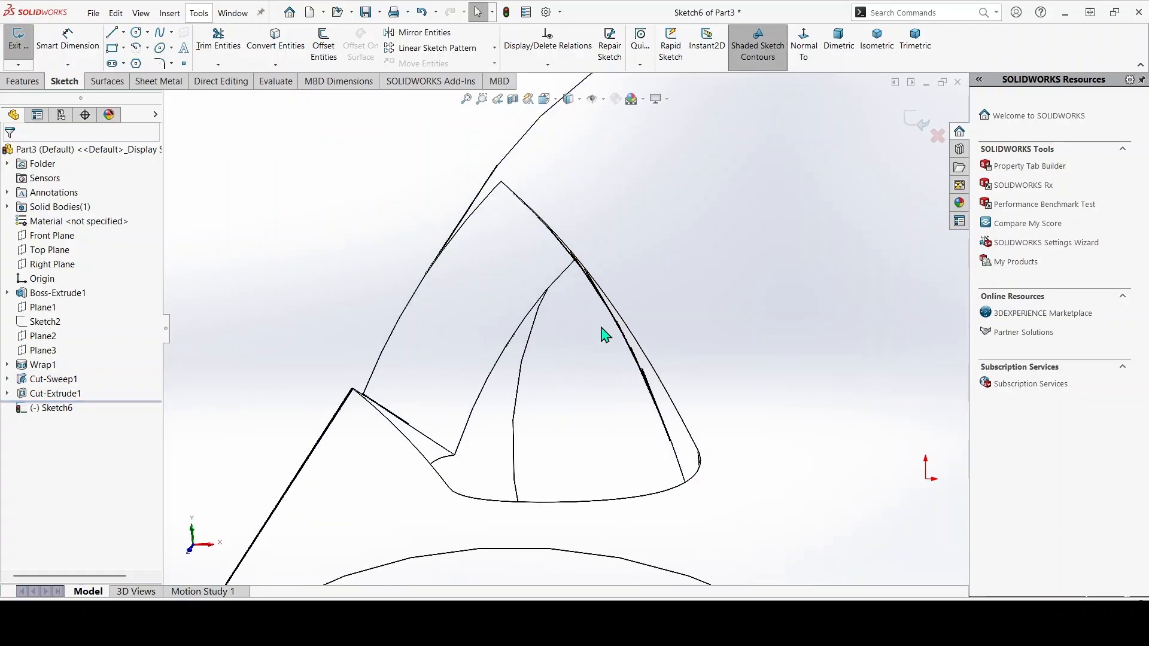
Sketch a line about 5 mm long joining the midpoints of the flat end face's two arc edges.
left_click(113, 33)
scroll(312, 185, "down", 1)
scroll(407, 359, "up", 1)
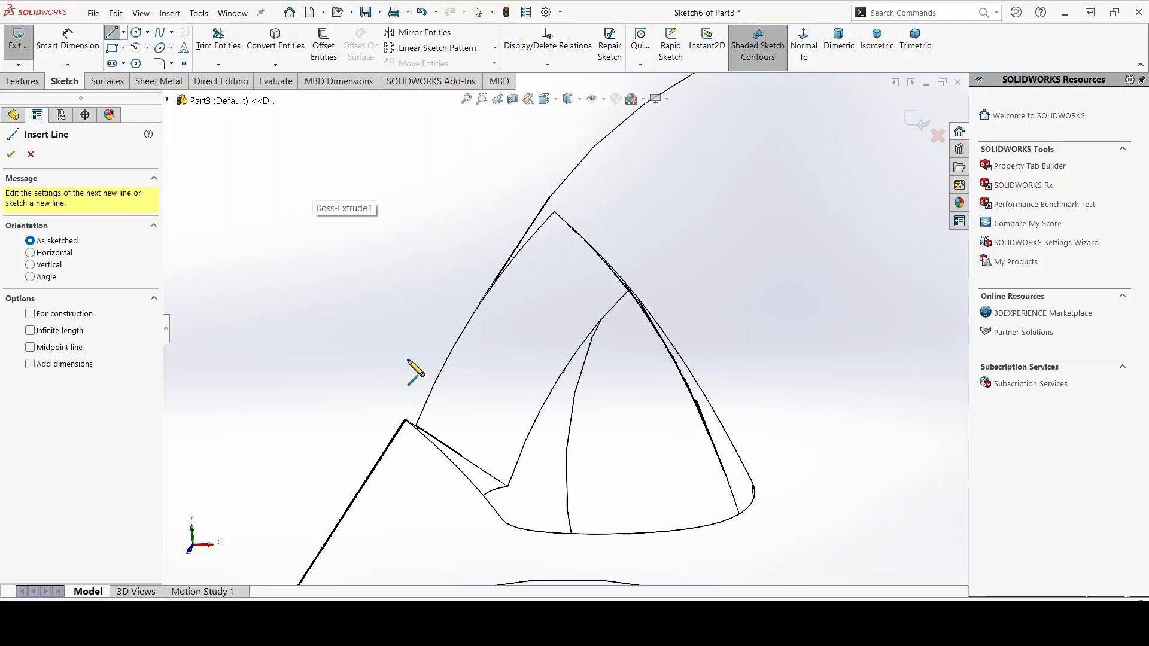
left_click(564, 371)
scroll(529, 342, "down", 1)
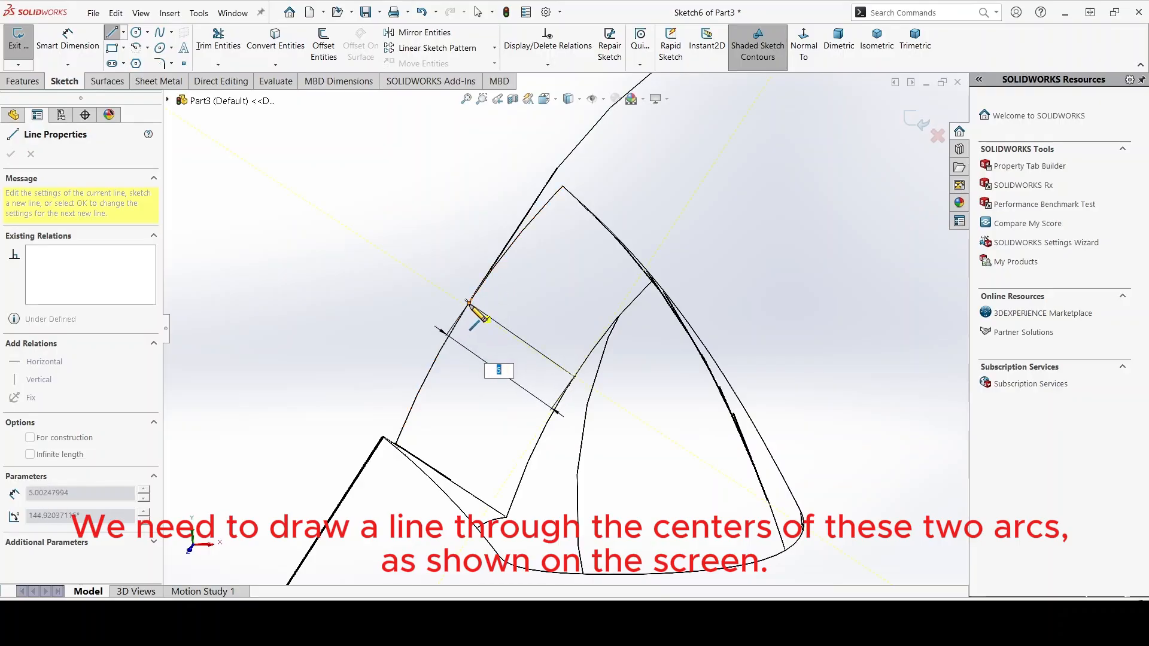
left_click(466, 307)
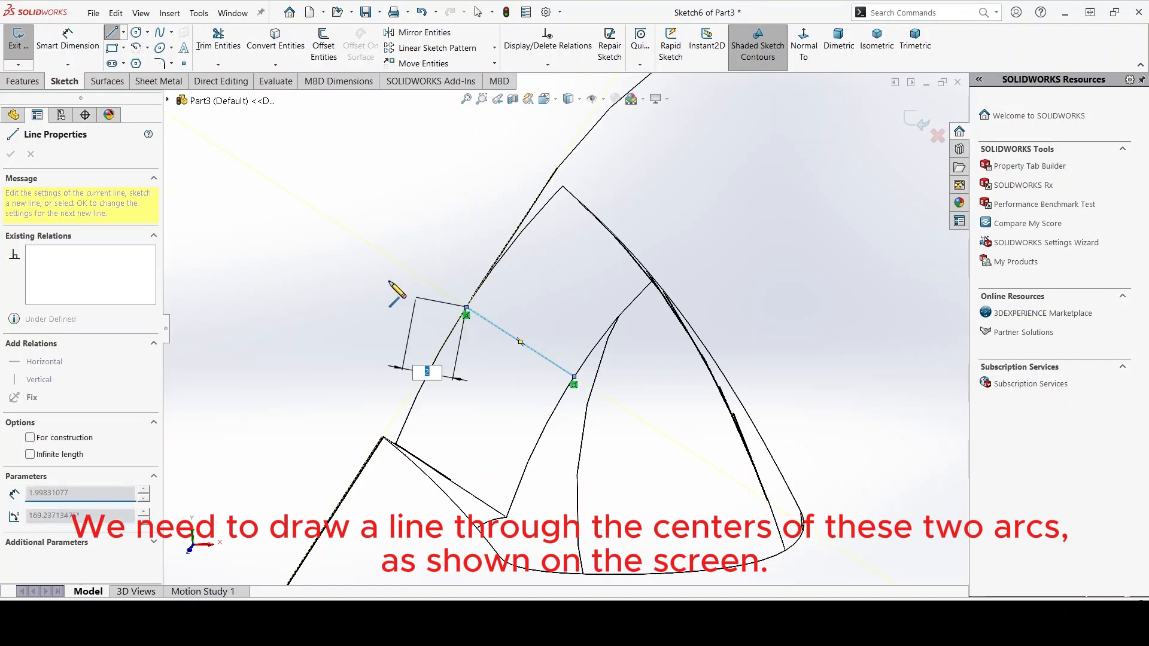
right_click(377, 274)
left_click(400, 282)
scroll(546, 324, "down", 3)
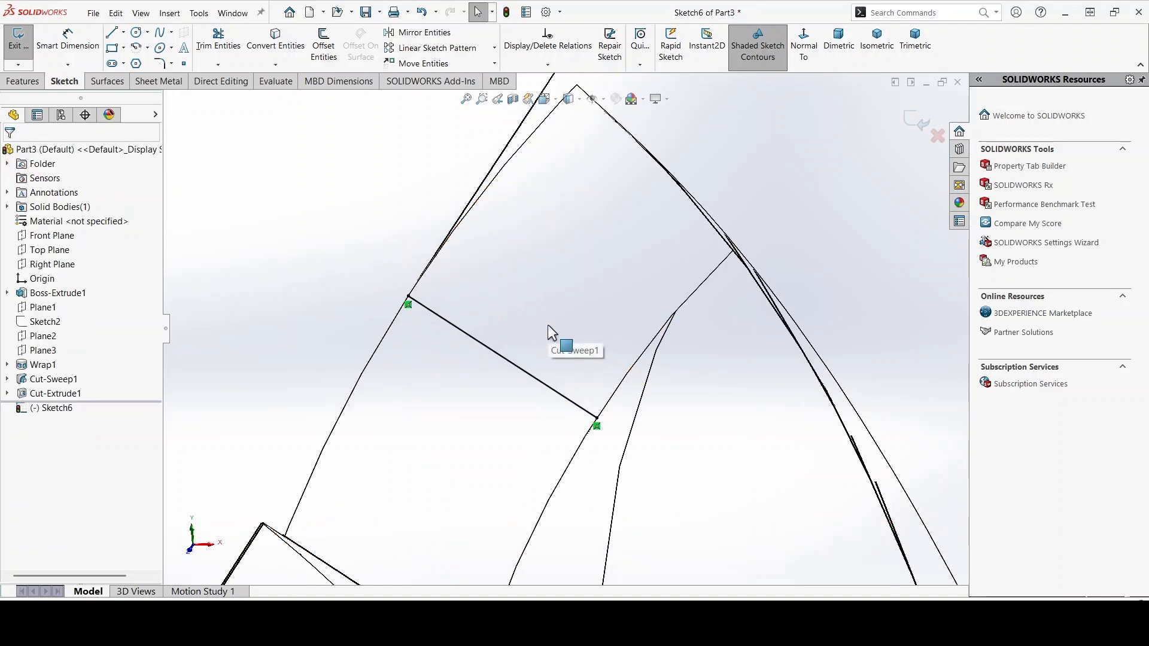
Display the model shaded with edges and finish the line sketch on the slot's flat end face.
scroll(548, 324, "up", 2)
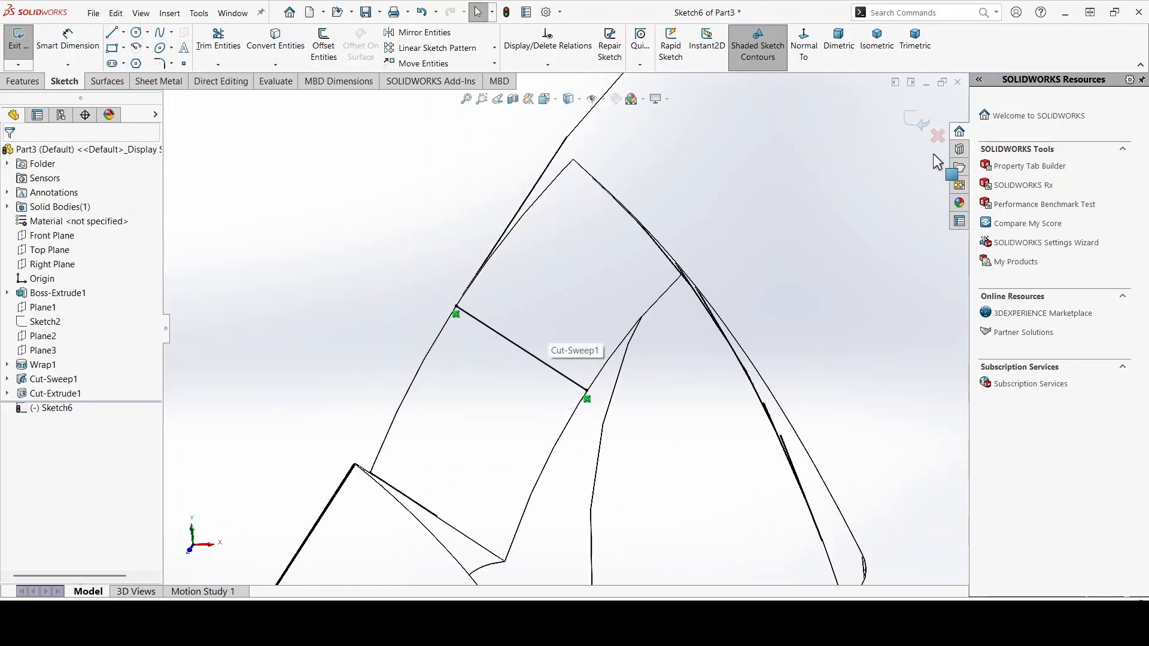
left_click(579, 103)
left_click(570, 116)
scroll(388, 277, "up", 3)
scroll(389, 281, "up", 3)
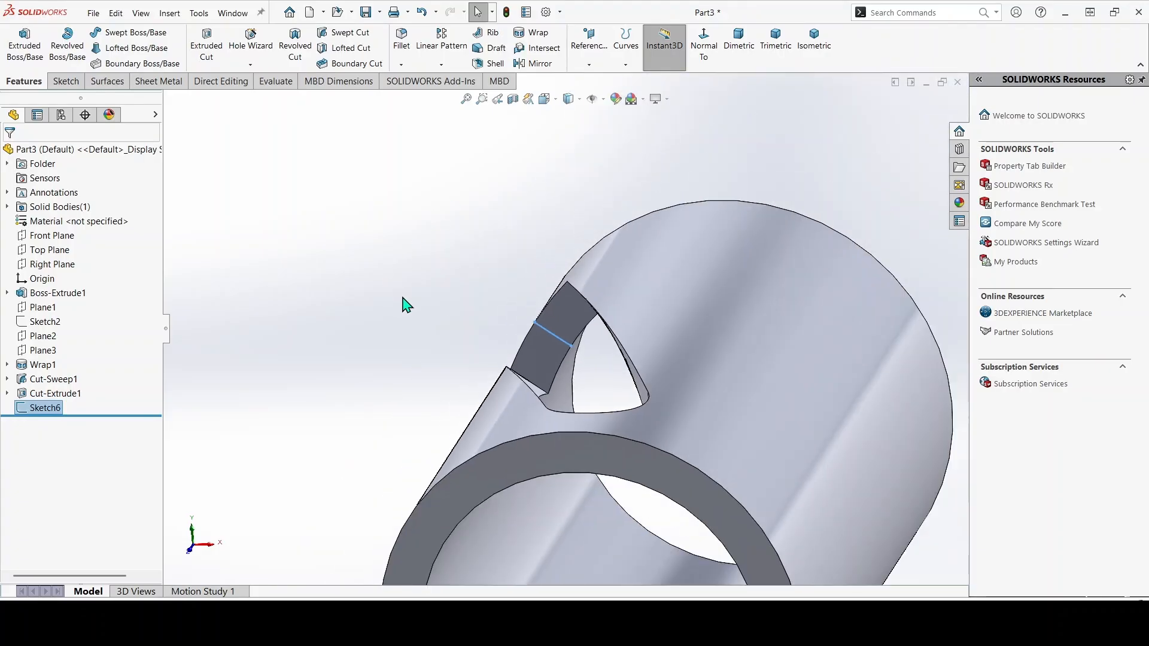
Create a reference plane at the sketched line's outer endpoint, perpendicular to the line, and enlarge the plane's displayed outline.
middle_click_drag(406, 302, 307, 357)
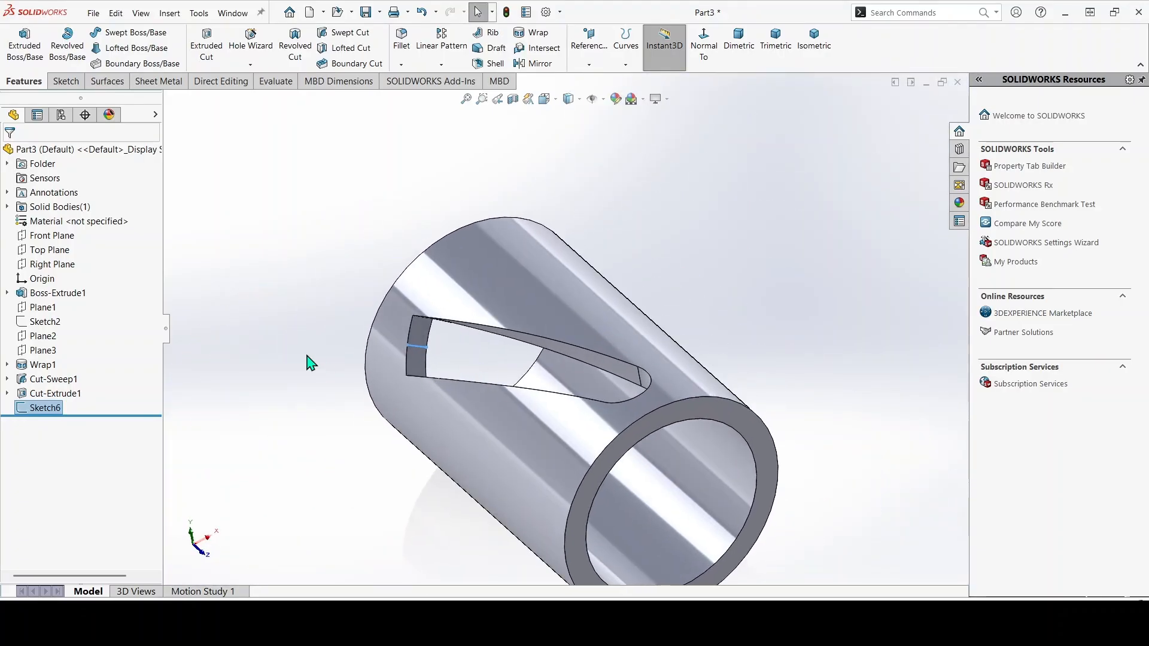
scroll(437, 380, "down", 2)
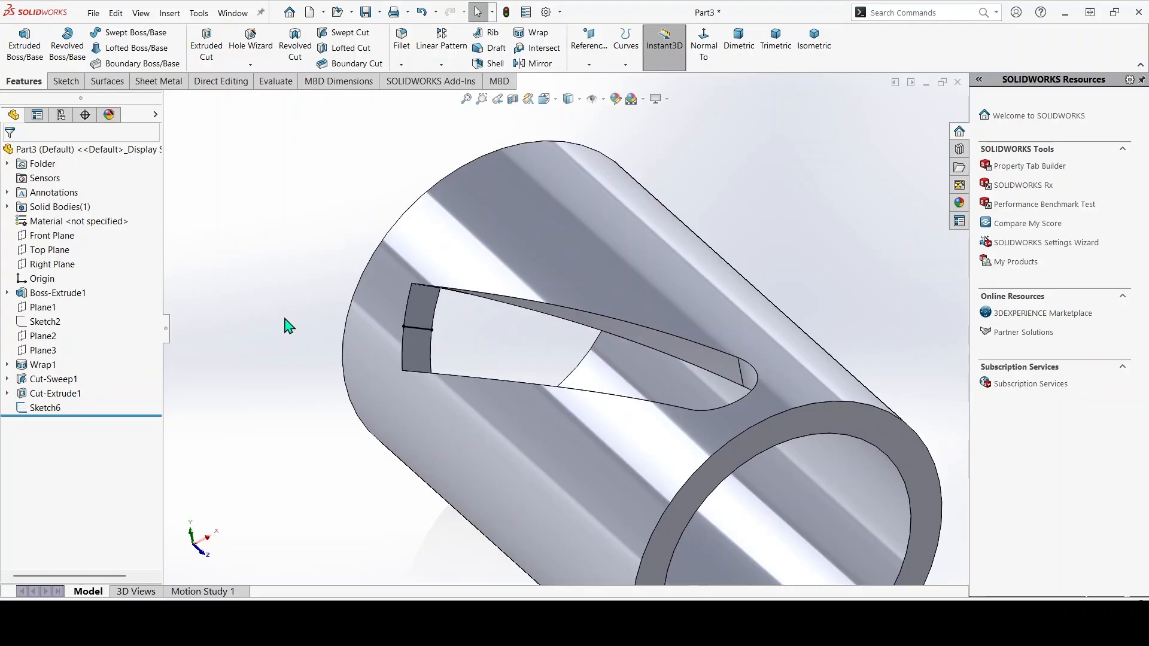
left_click(589, 64)
left_click(599, 75)
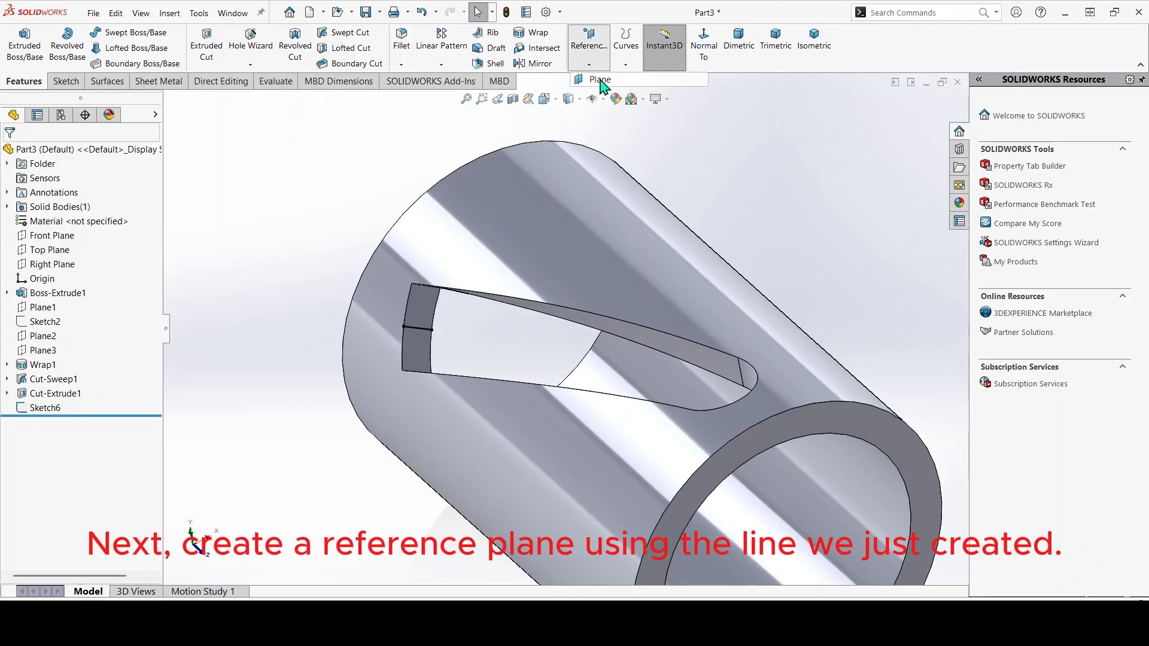
left_click(404, 328)
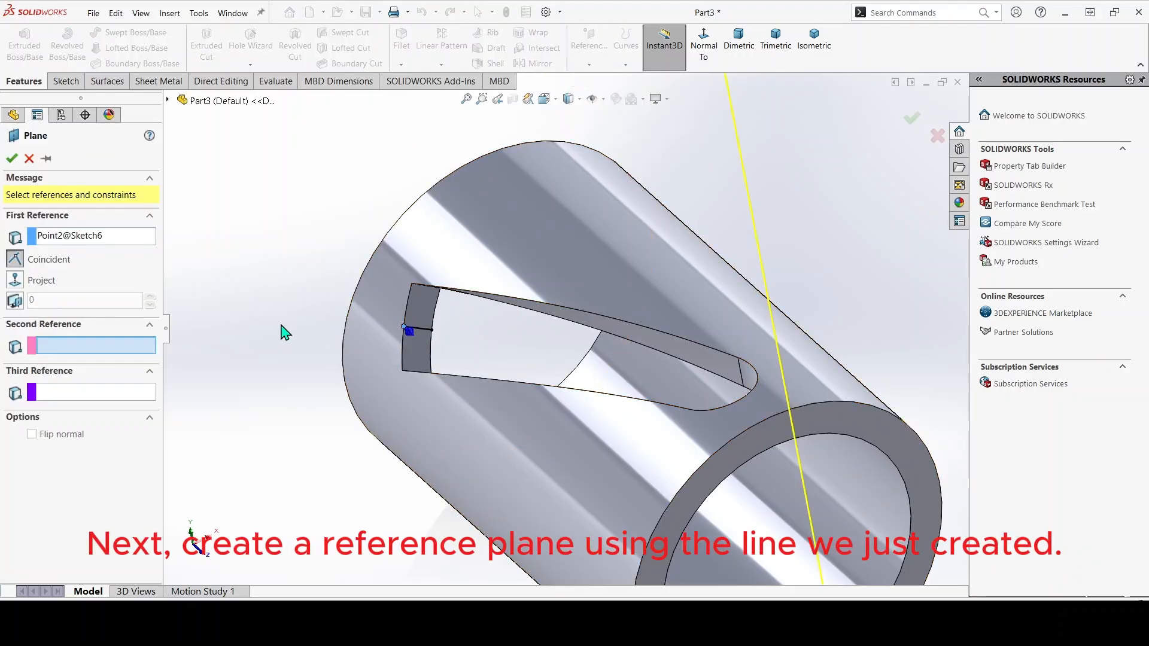
left_click(423, 329)
scroll(413, 332, "up", 3)
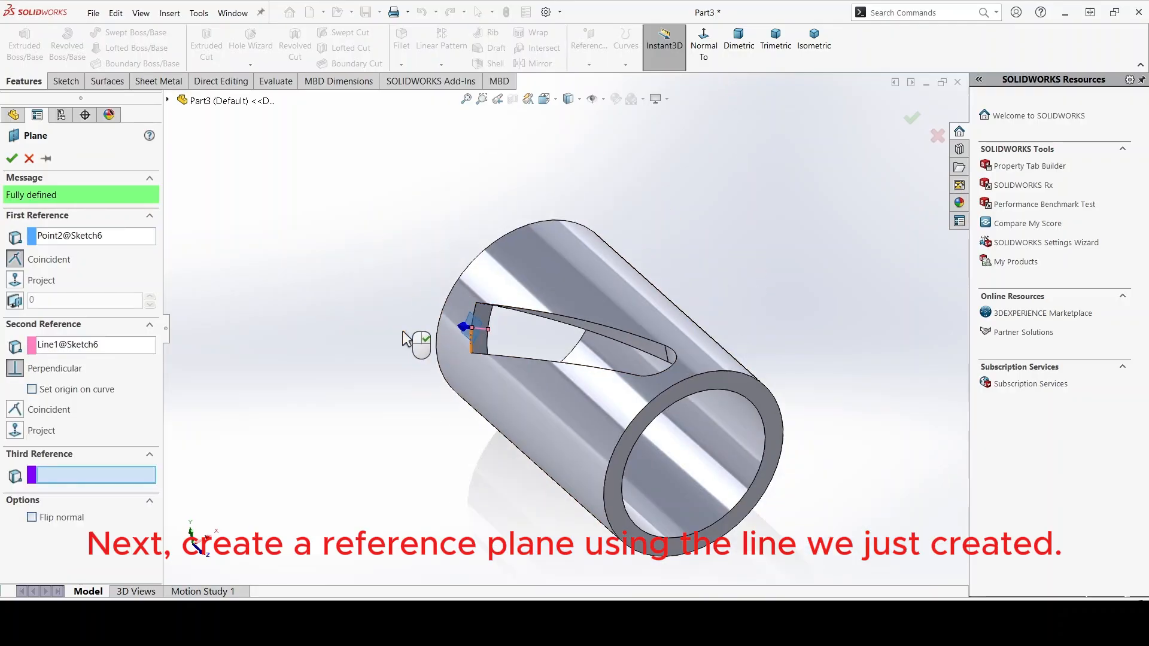
right_click(317, 303)
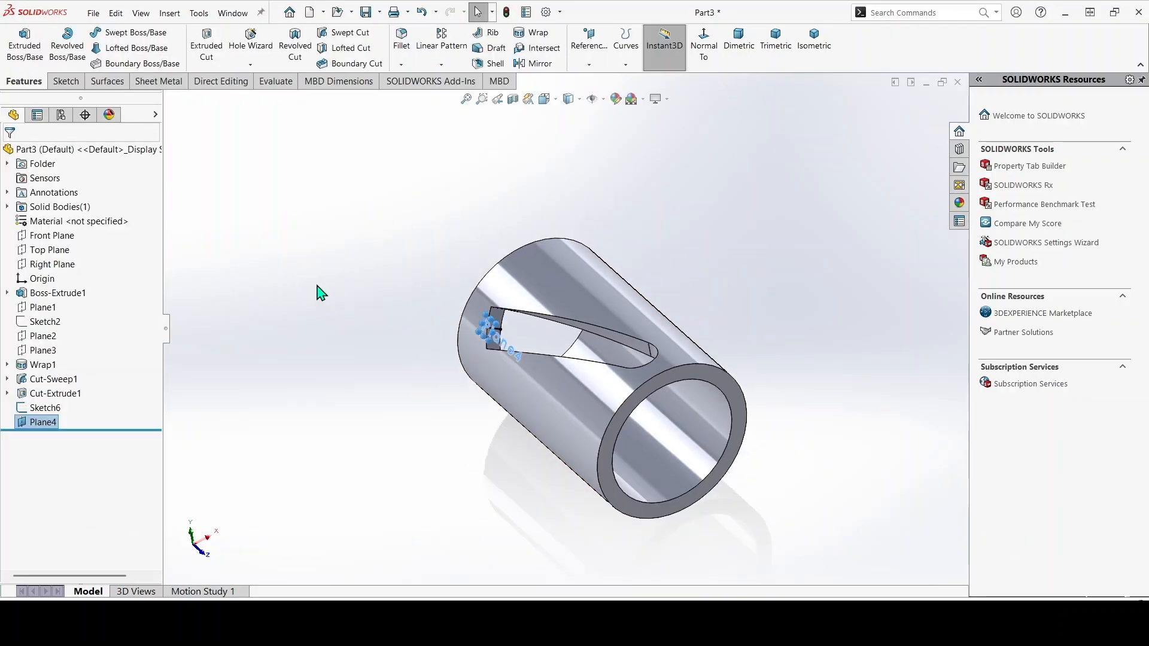
scroll(505, 328, "down", 3)
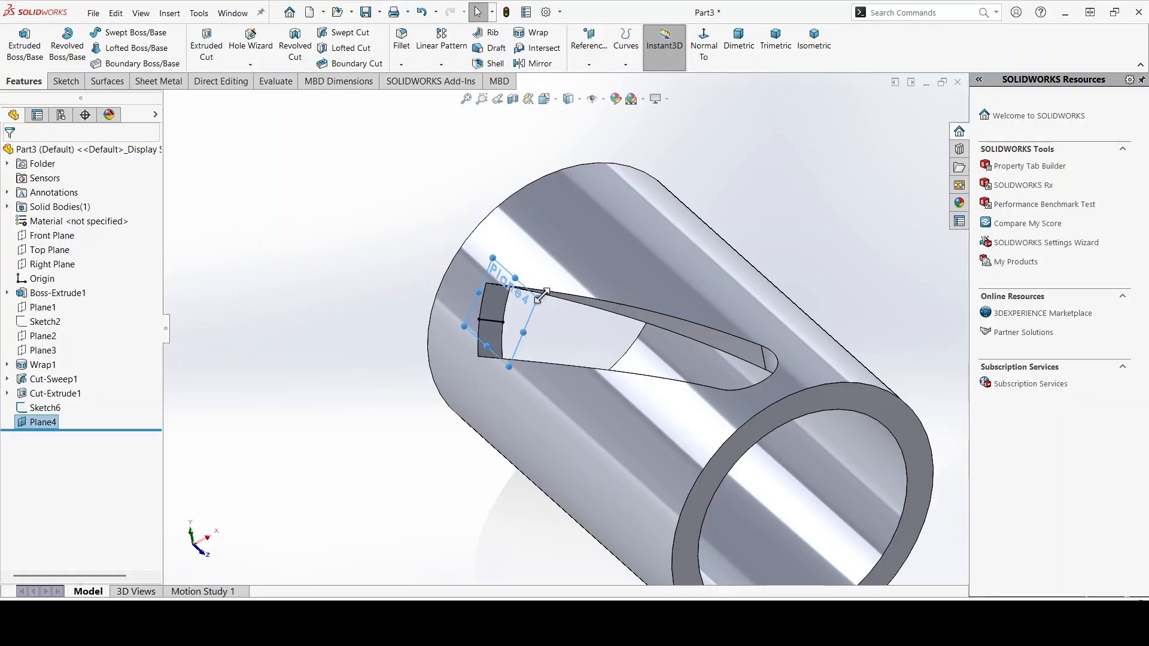
left_click(542, 295)
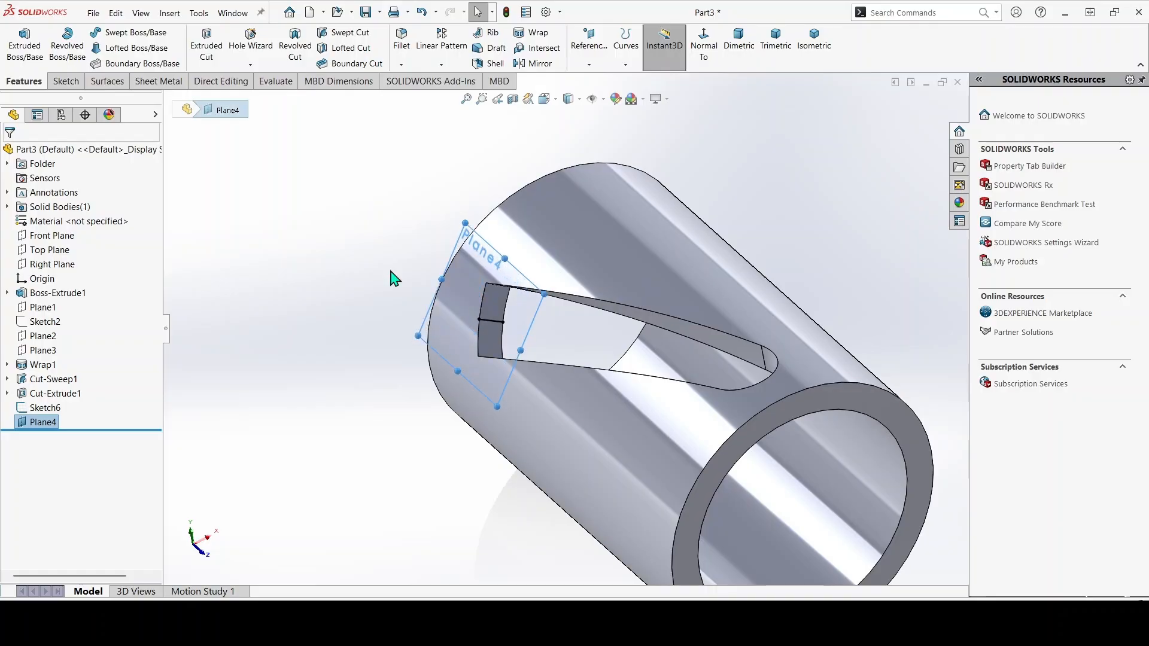
Open a sketch on the new plane and draw a circle about 14 mm in diameter outside the bushing near the slot's flat end.
right_click(54, 433)
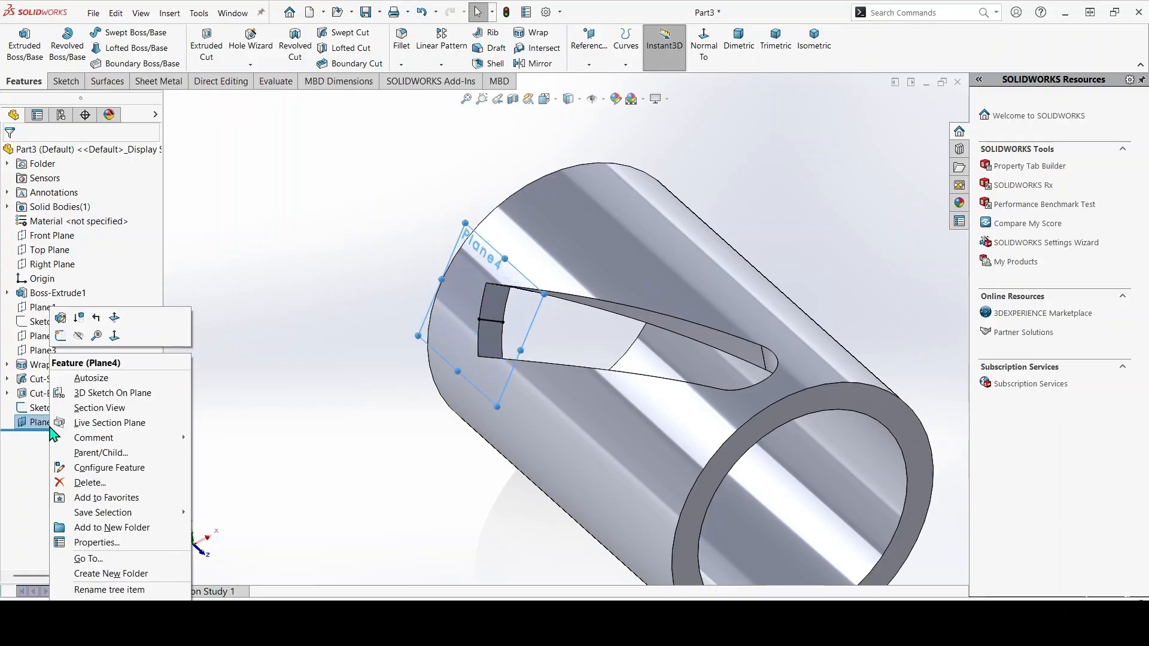
left_click(60, 337)
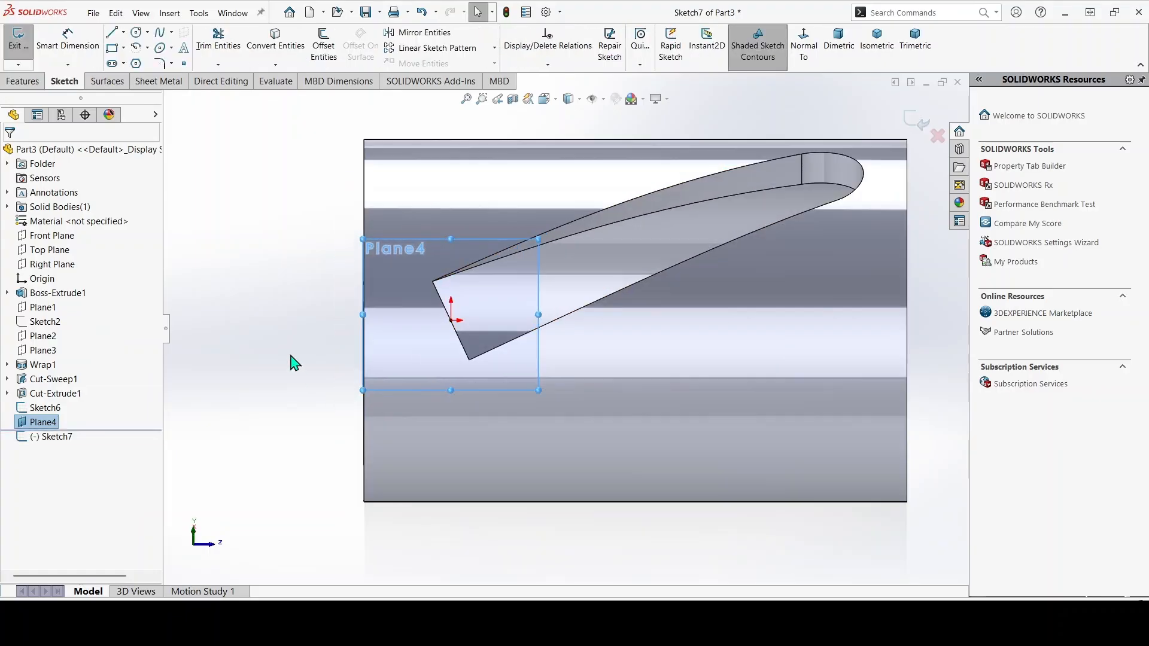
left_click(139, 34)
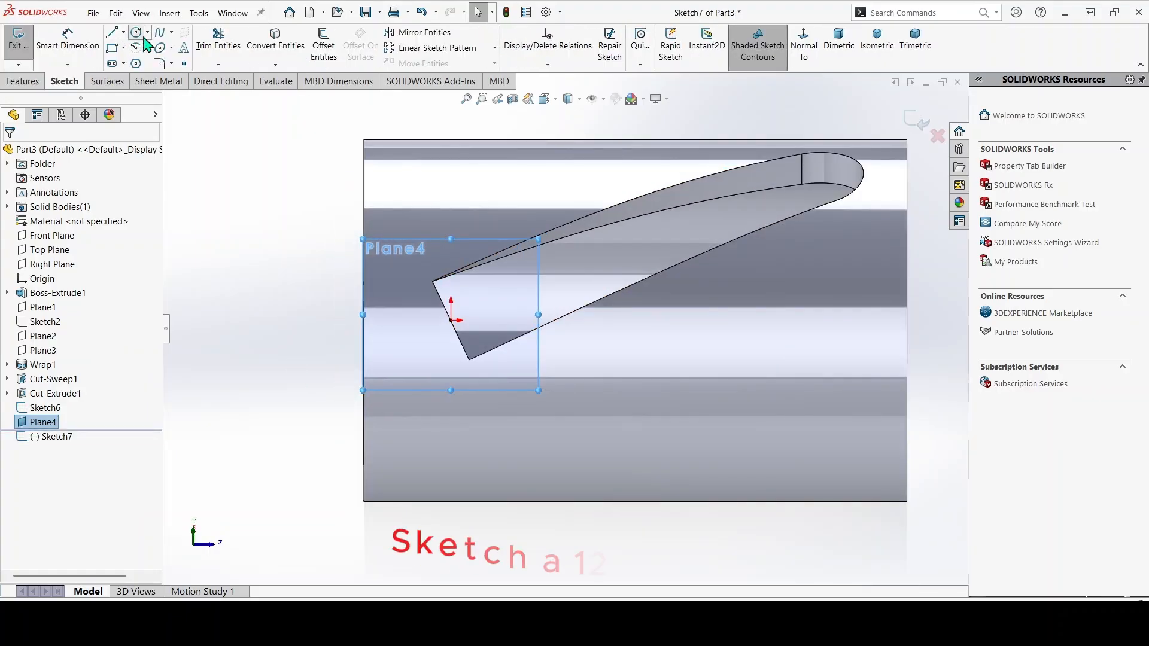
left_click(265, 310)
left_click(308, 341)
Dimension the circle's diameter to 12 mm.
left_click(64, 44)
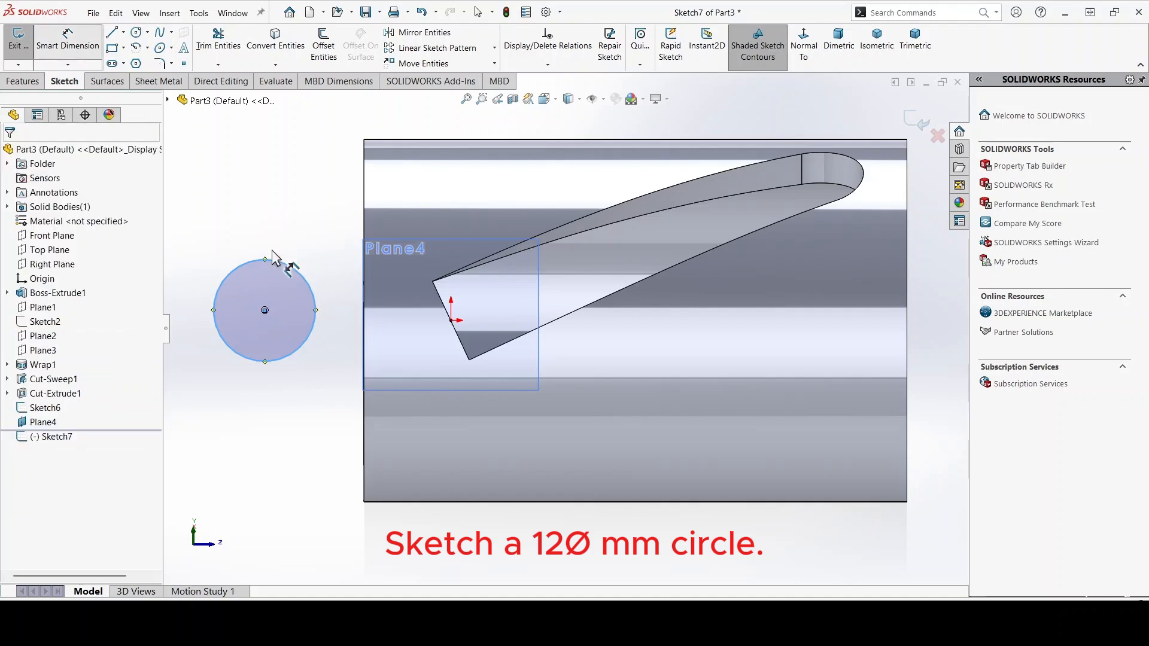
left_click(276, 261)
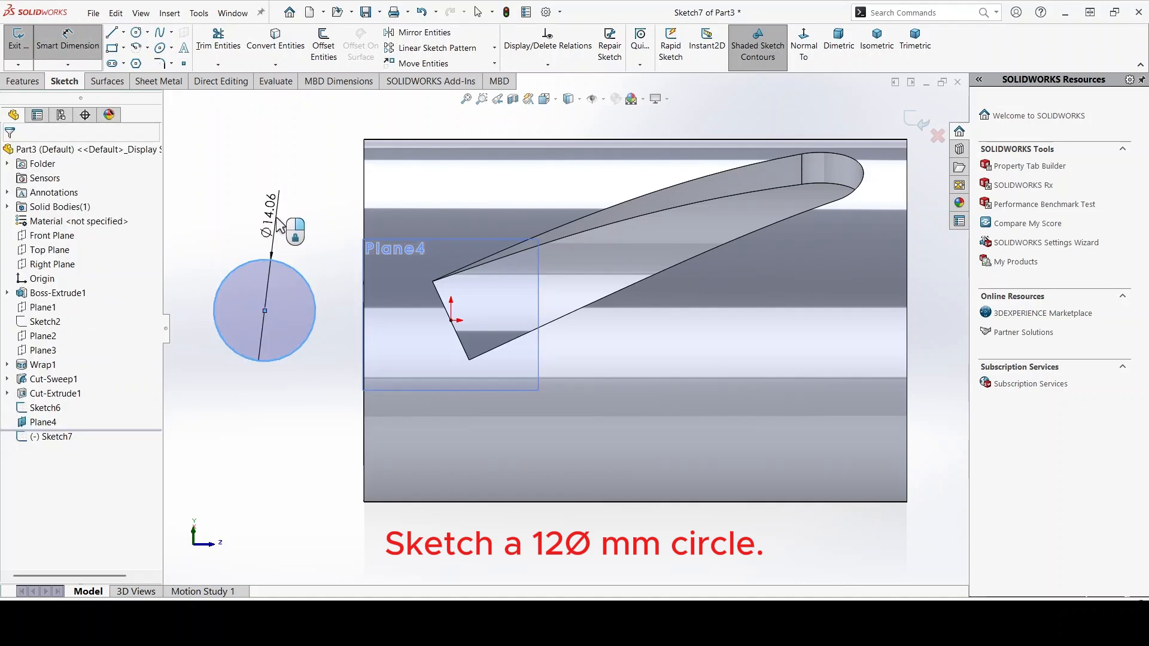
left_click(276, 225)
type("12")
key("Return")
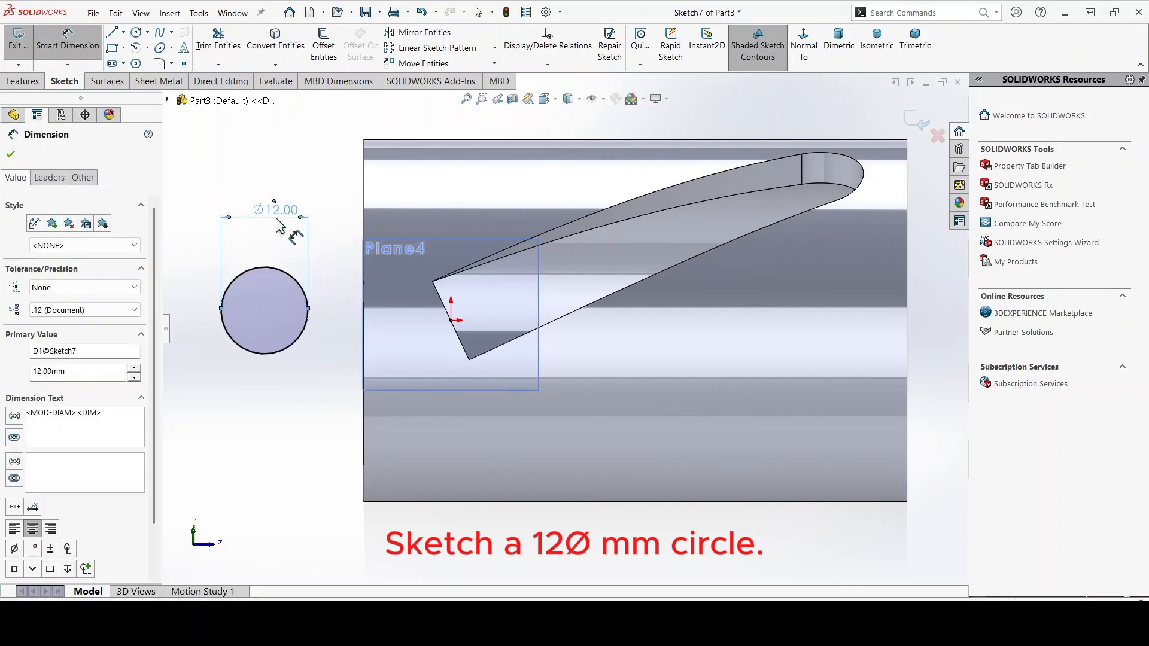
left_click(11, 155)
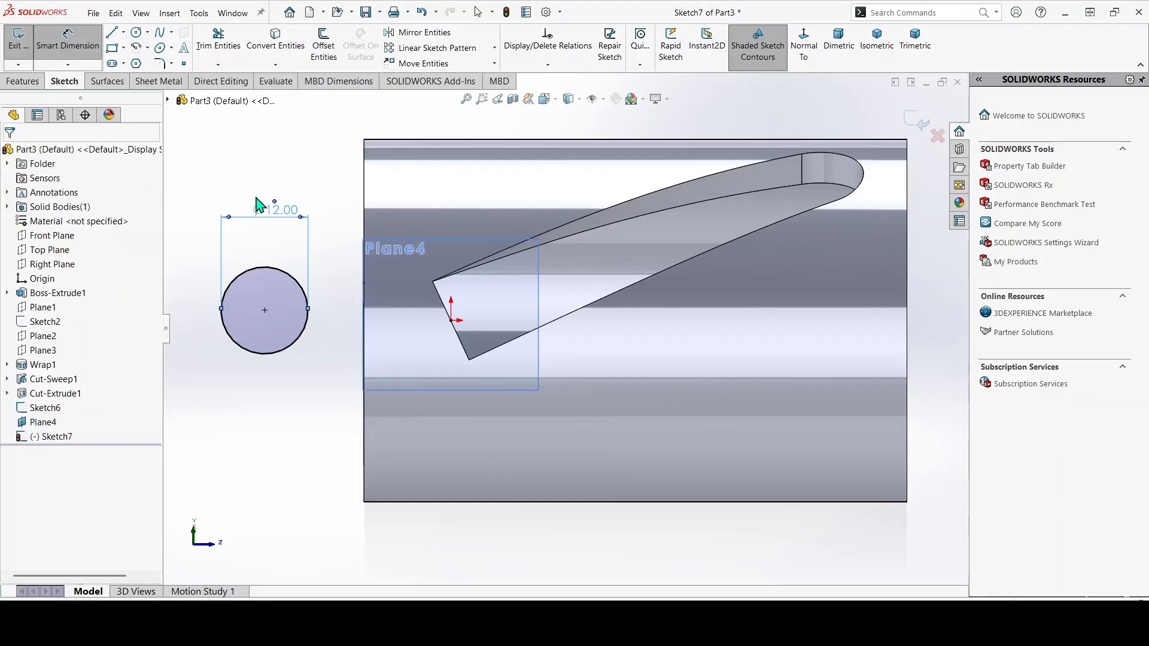
key("Escape")
Add a Pierce relation between the circle's center and the line sketched on the slot's flat end face.
left_click(264, 310)
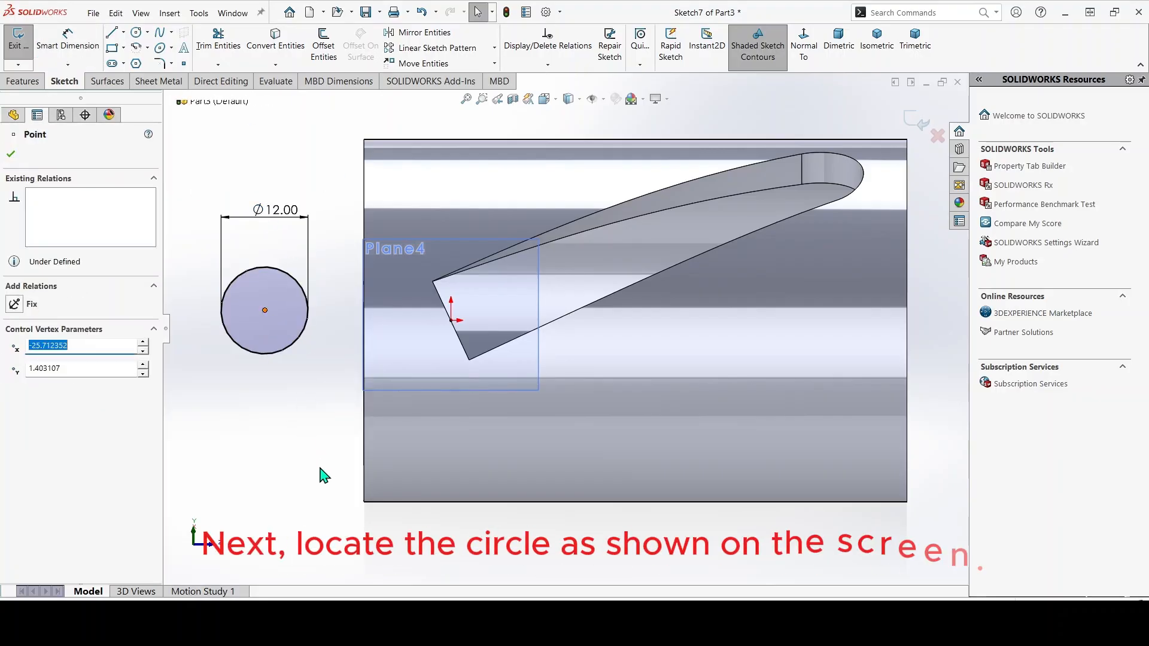
middle_click_drag(321, 470, 232, 485)
scroll(311, 443, "up", 1)
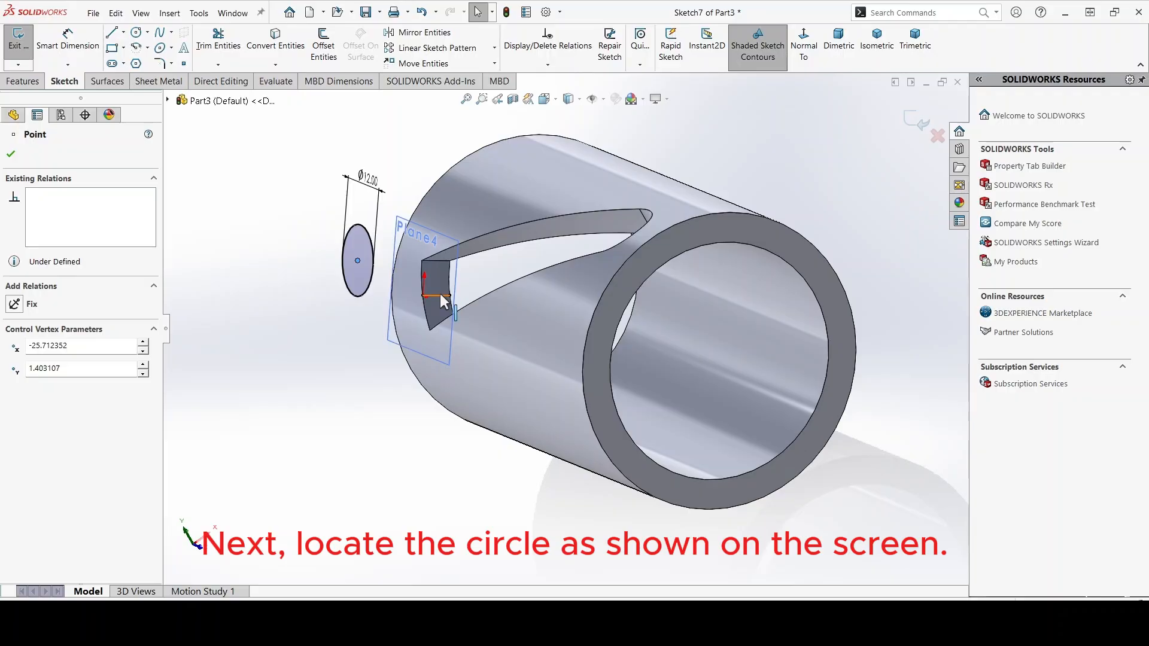
left_click(443, 301, "ctrl")
left_click(15, 366)
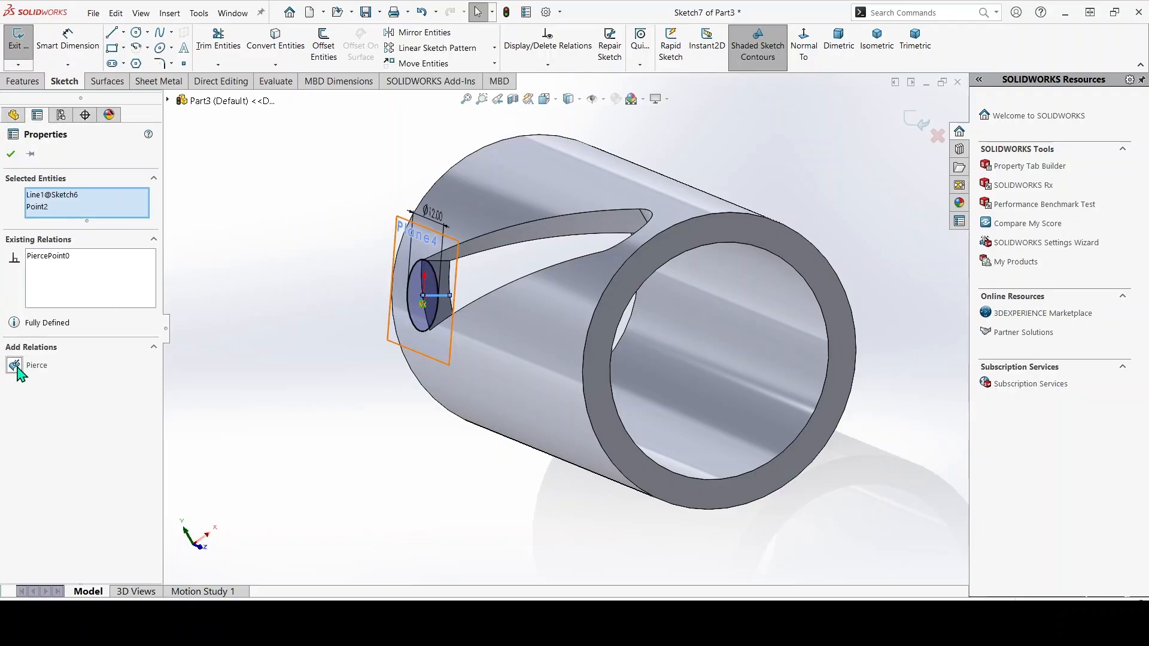
left_click(11, 154)
Make an extruded cut of the pierced circle with the Up To Next end condition to round the slot's flat end.
left_click(22, 82)
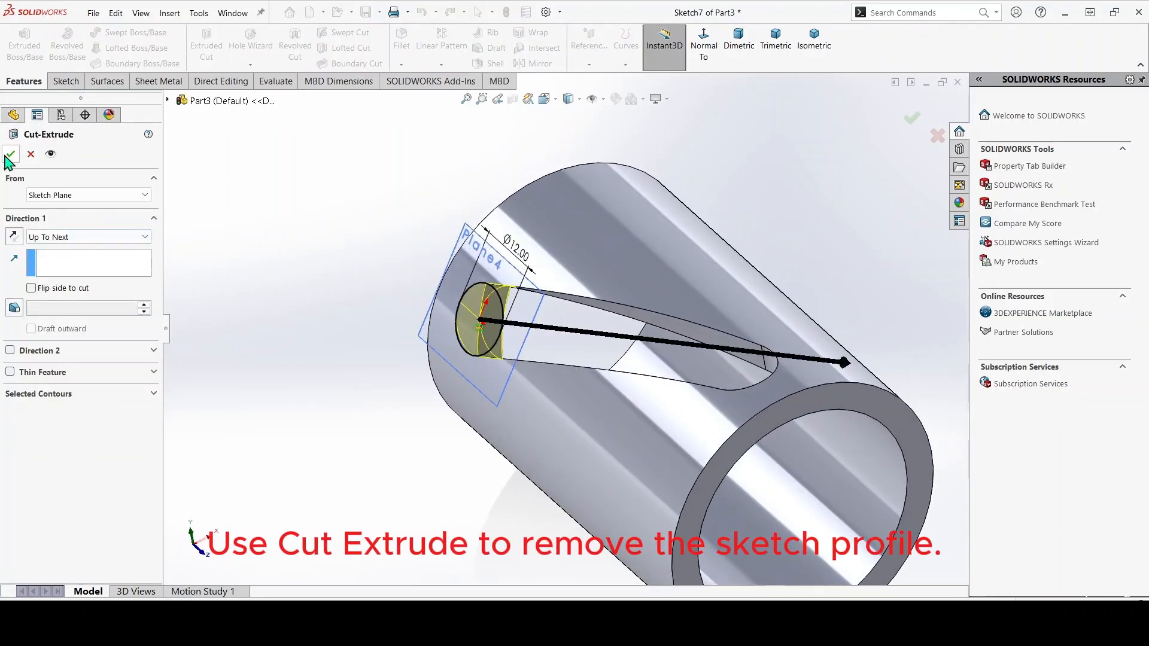
left_click(326, 337)
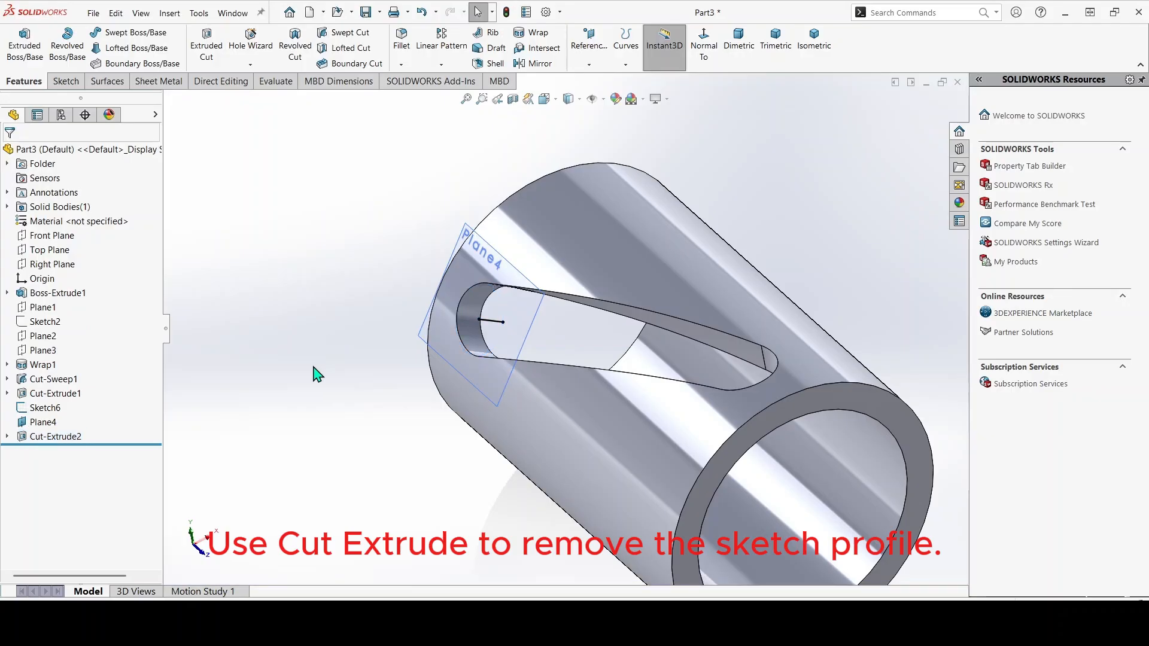
middle_click_drag(314, 369, 346, 341)
Hide Plane4 and the line sketch Sketch6.
right_click(57, 423)
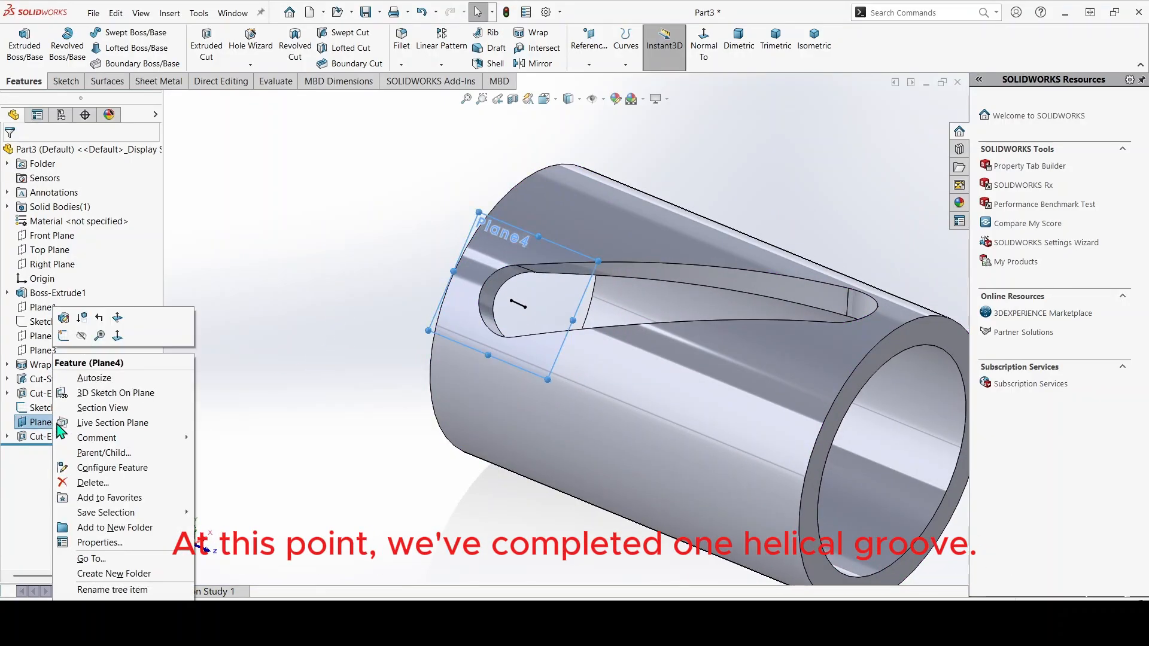
left_click(81, 336)
middle_click_drag(288, 407, 385, 429)
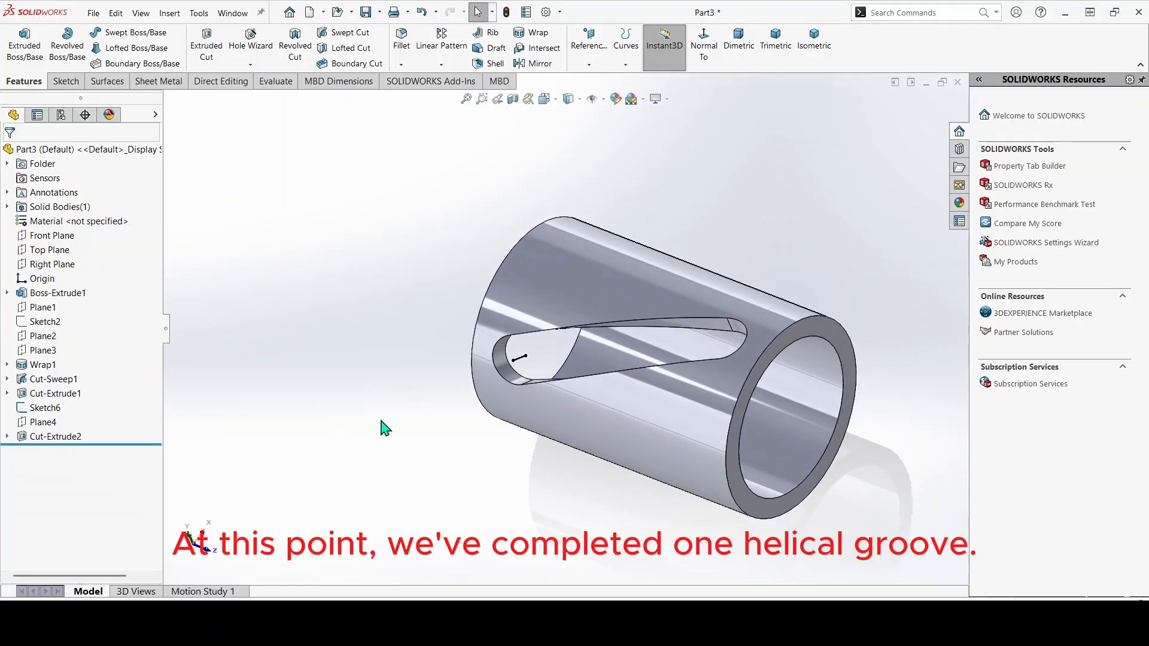
right_click(48, 409)
left_click(58, 367)
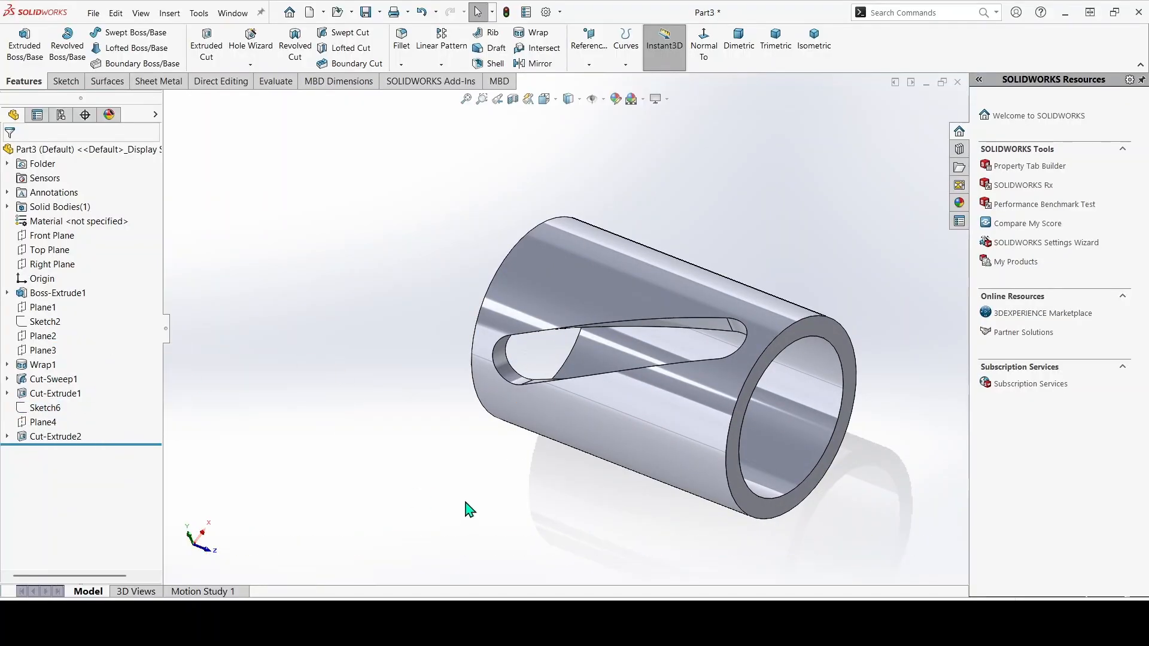
Start a circular pattern using the bushing's inner cylindrical face as the rotation reference.
middle_click_drag(470, 509, 719, 413)
left_click(442, 65)
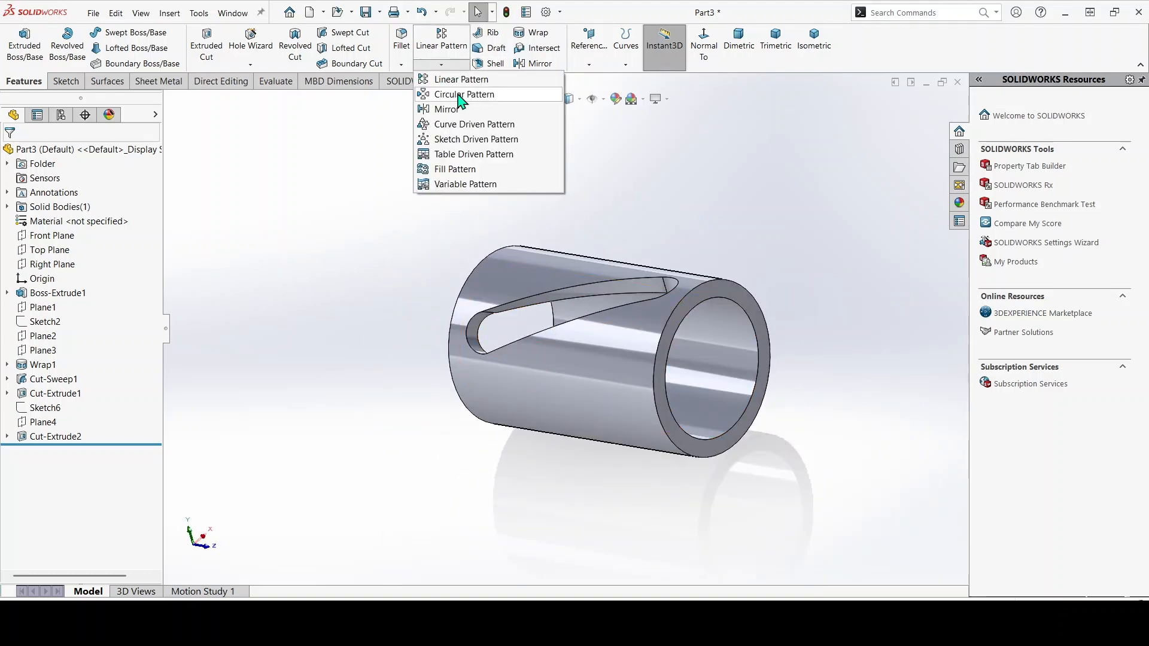
left_click(461, 95)
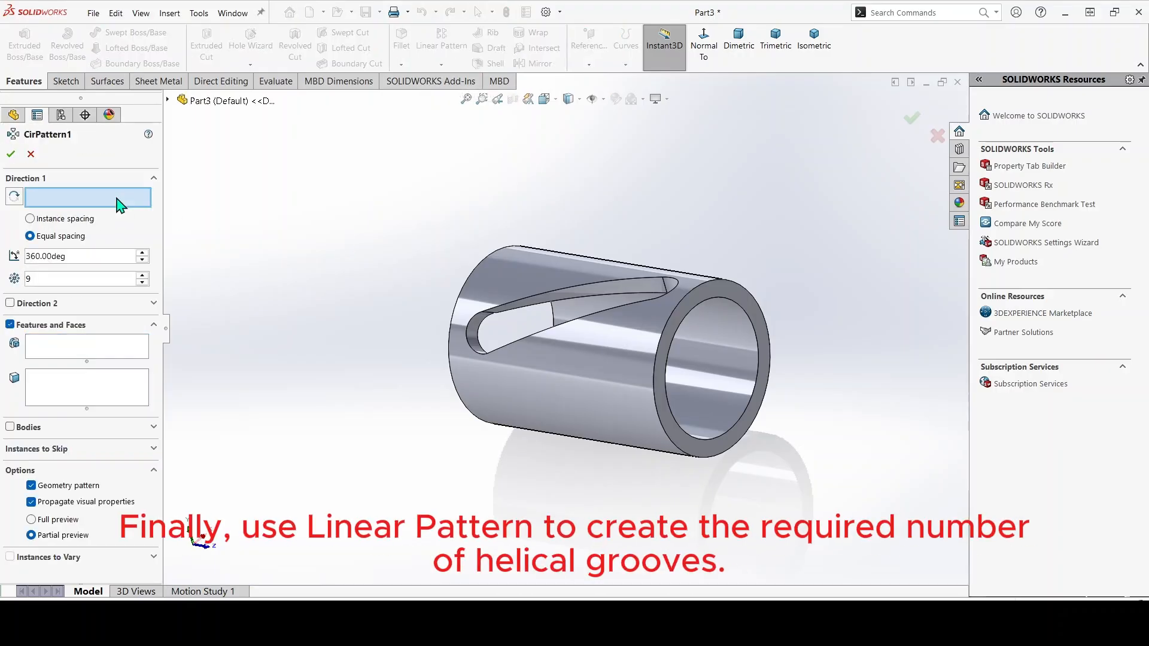
left_click(724, 361)
middle_click_drag(465, 480, 472, 526)
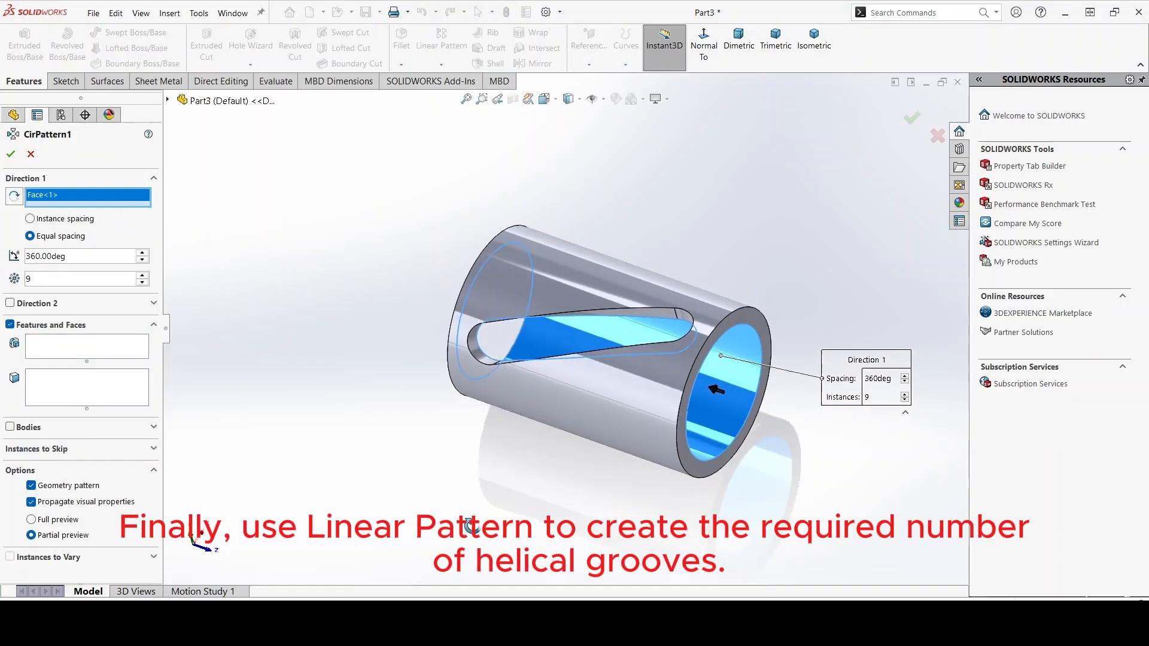
Pattern Cut-Sweep1, Cut-Extrude1 and Cut-Extrude2 as 9 equally spaced instances over 360 degrees, checking the slot count in the 2D drawing.
left_click(94, 353)
left_click(169, 100)
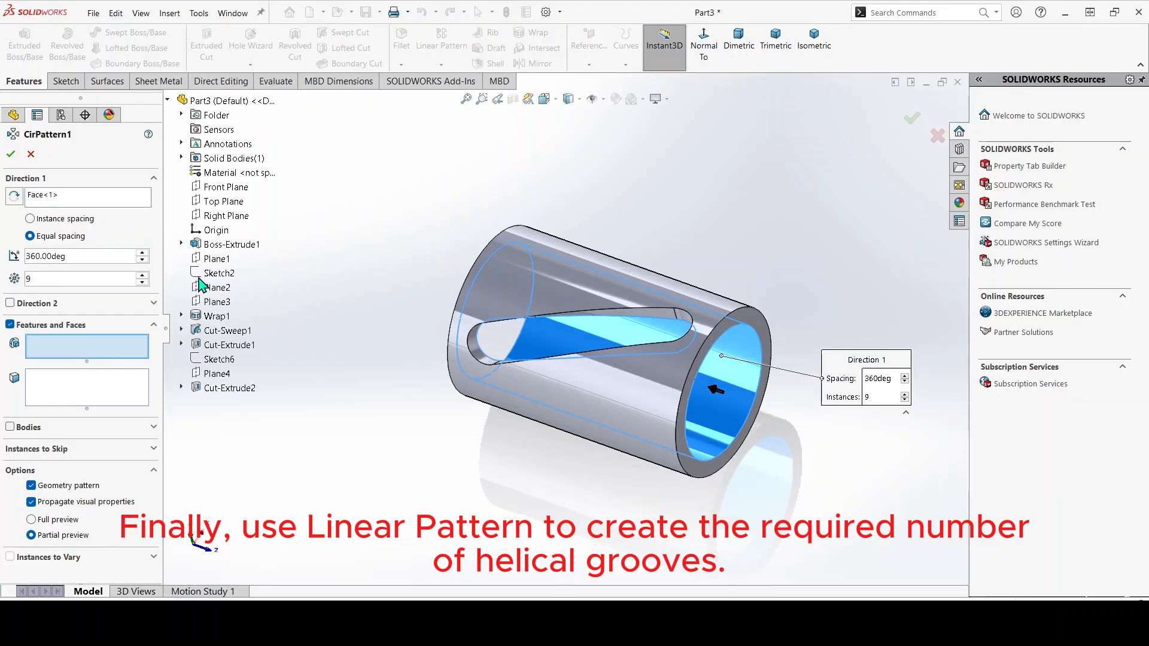
left_click(225, 334)
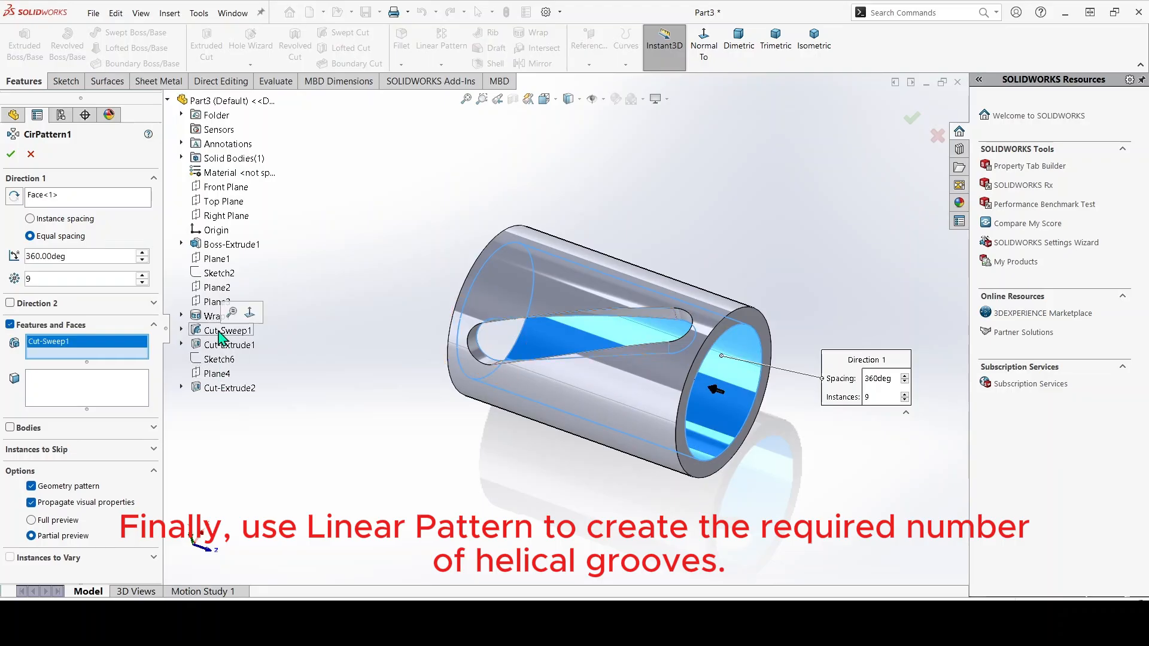
left_click(231, 346)
left_click(223, 388)
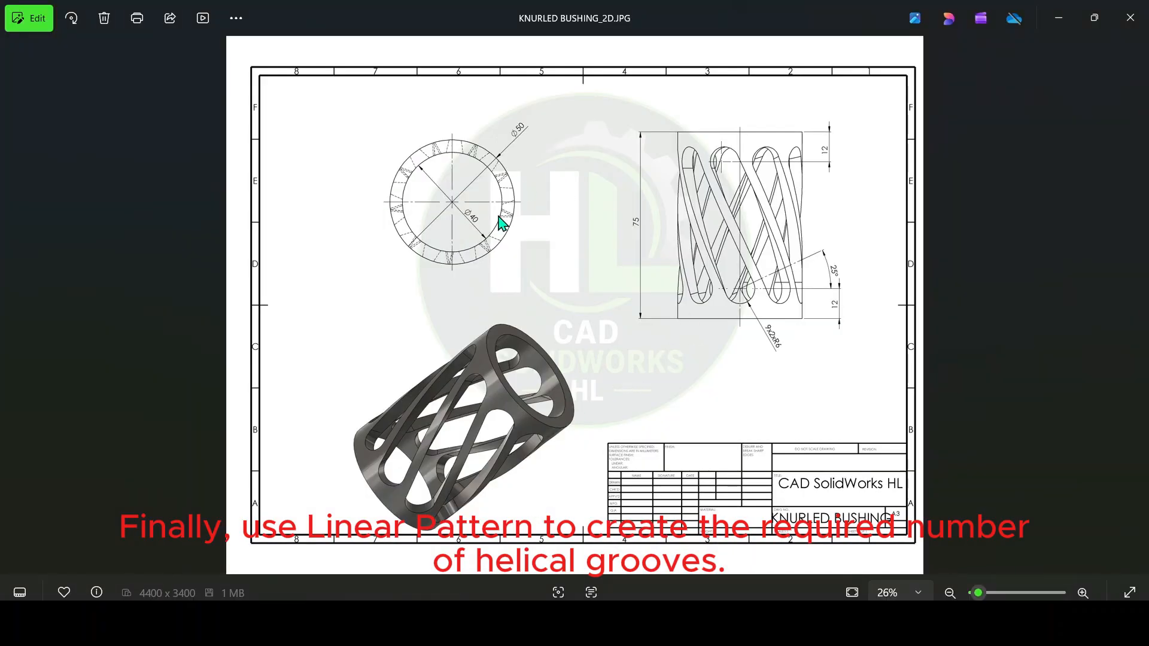
scroll(742, 365, "up", 5)
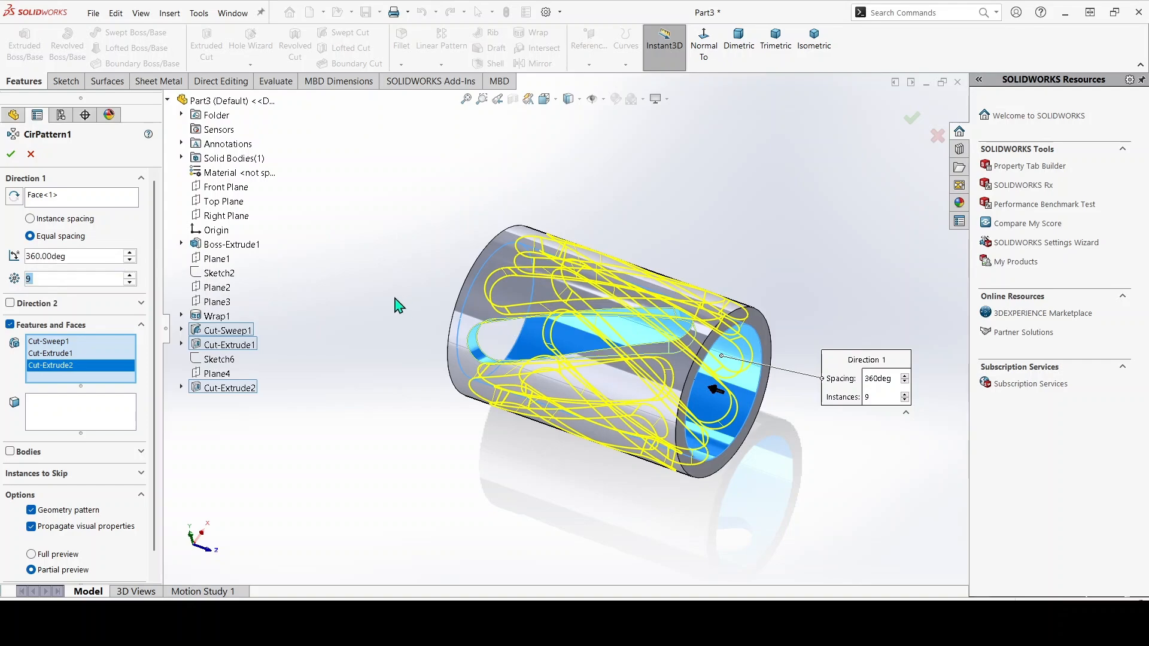
key("Return")
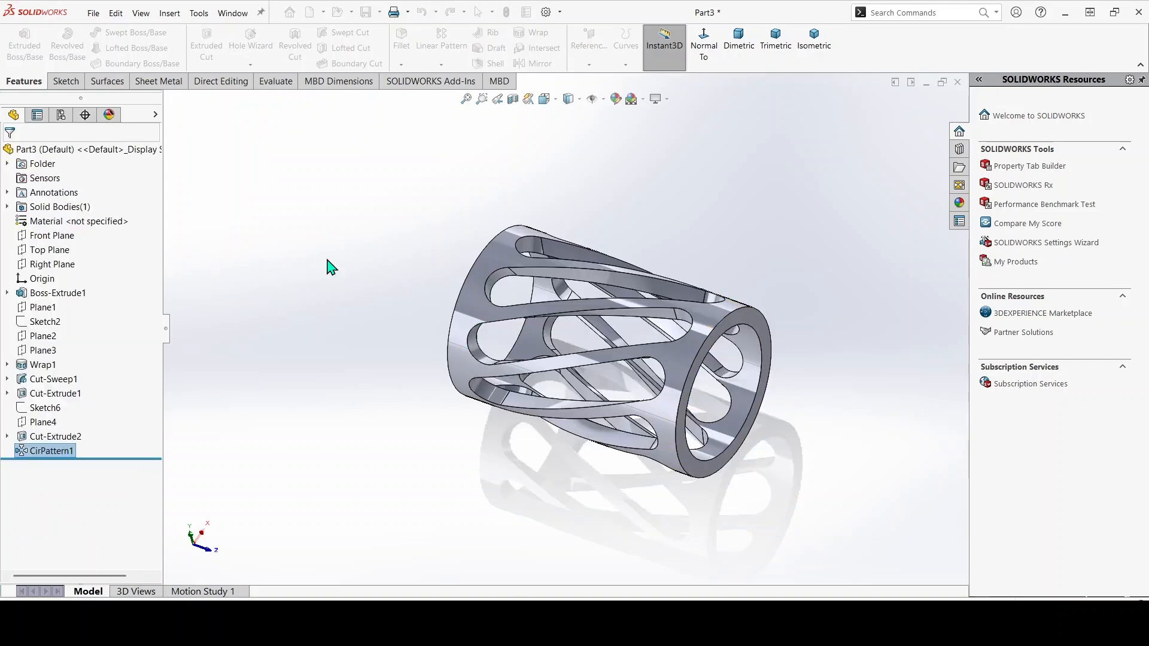
Open the appearance library and expand its Appearances categories.
middle_click_drag(380, 313, 726, 367)
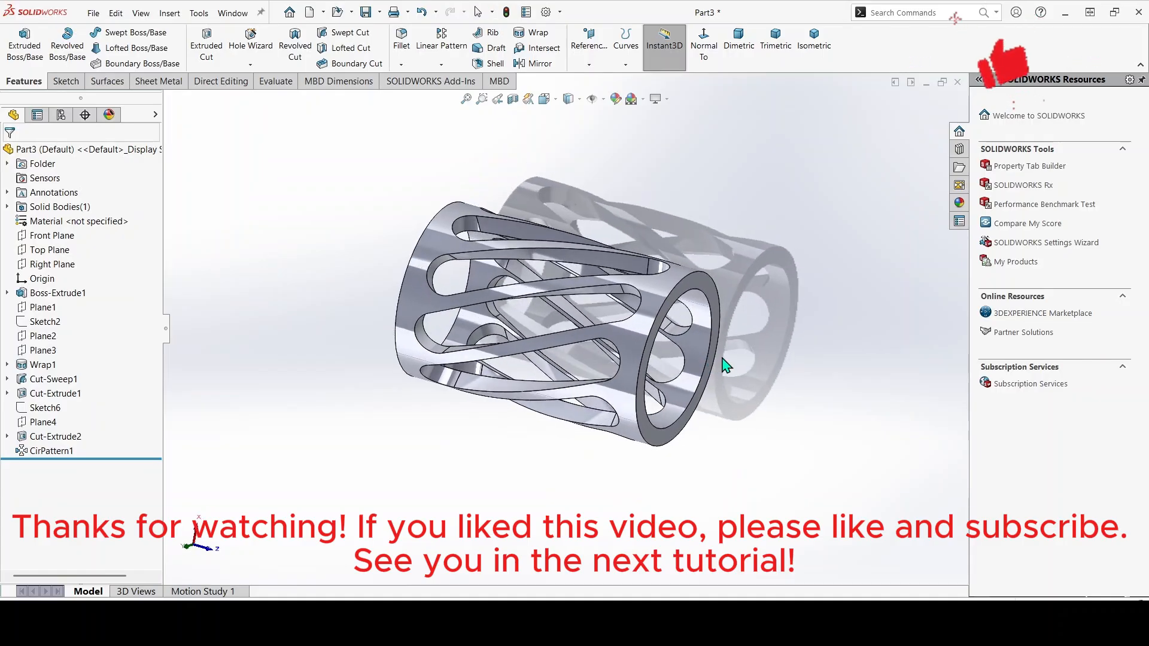
left_click(960, 202)
left_click(985, 121)
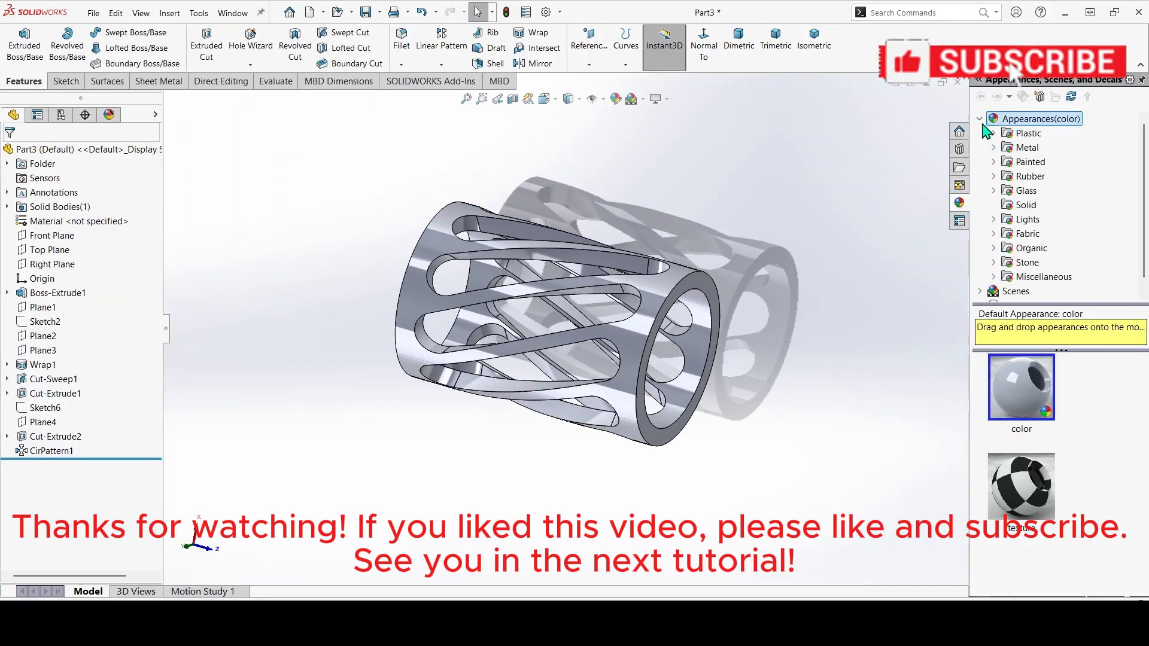